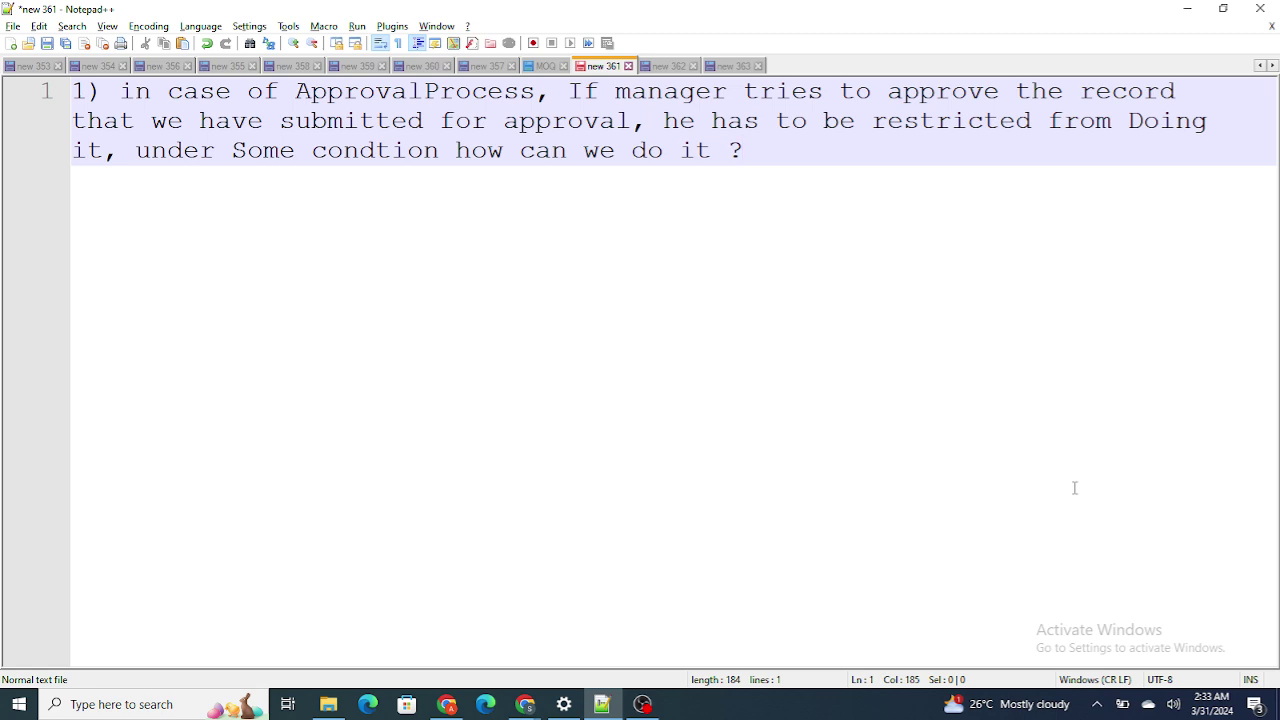
Add the line "A----> Submits ----> B" below the question, leaving two blank lines in between
key("Return")
key("Return")
key("Return")
type("A----> Submiyts")
key("BackSpace")
key("BackSpace")
key("BackSpace")
key("BackSpace")
type("ts ----> B")
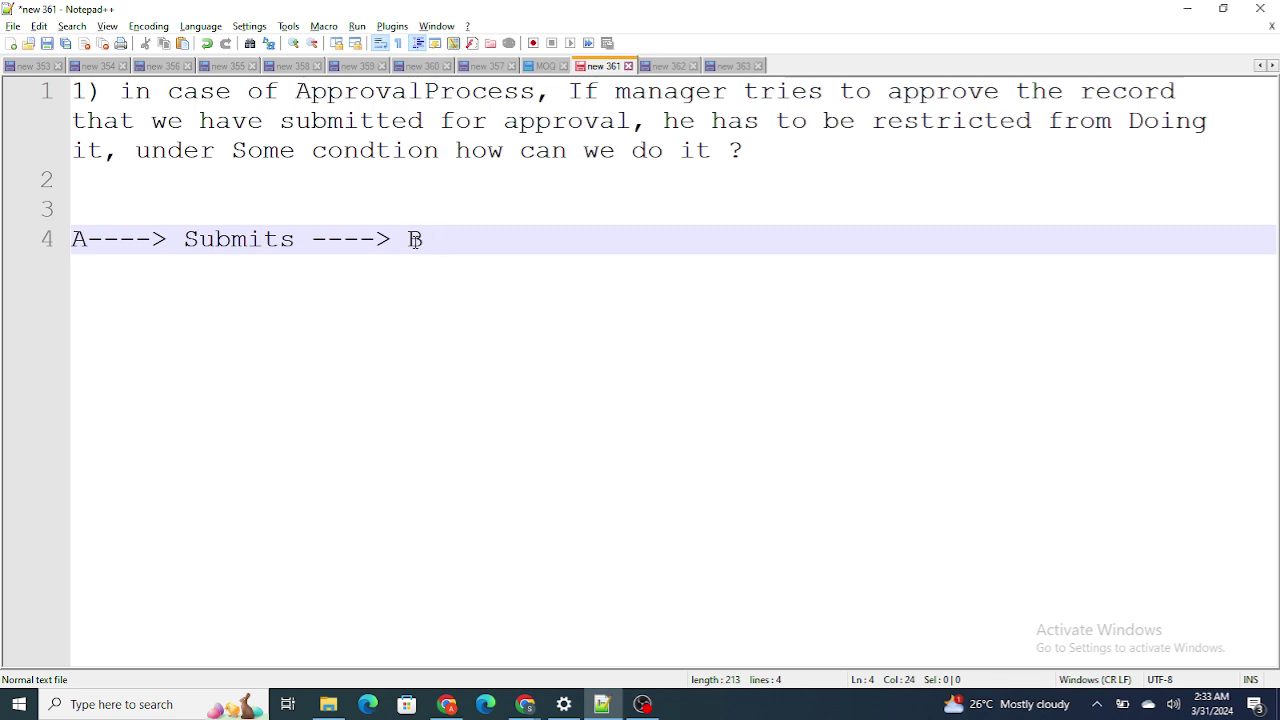
left_click_drag(415, 240, 428, 241)
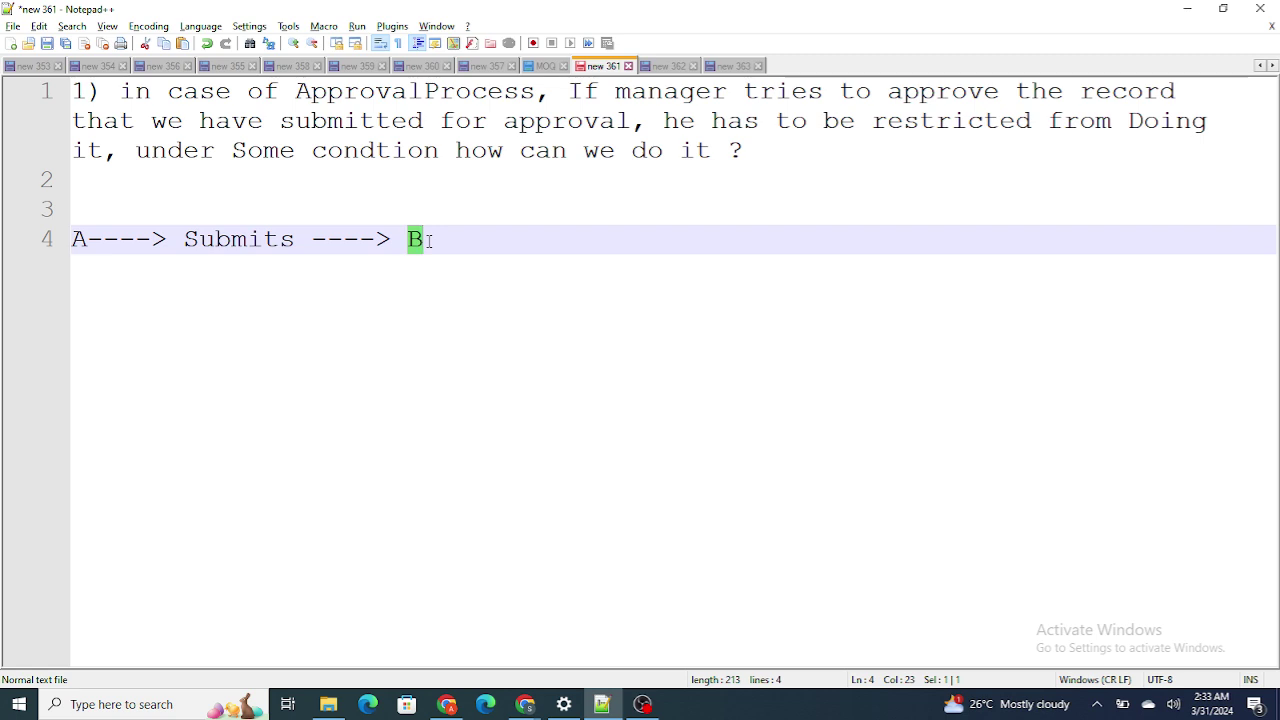
Add the line "---> Validation Rule , Triggers" after a blank line below the submission flow
left_click(428, 241)
key("Return")
key("Return")
type("---> Validation Rule , ")
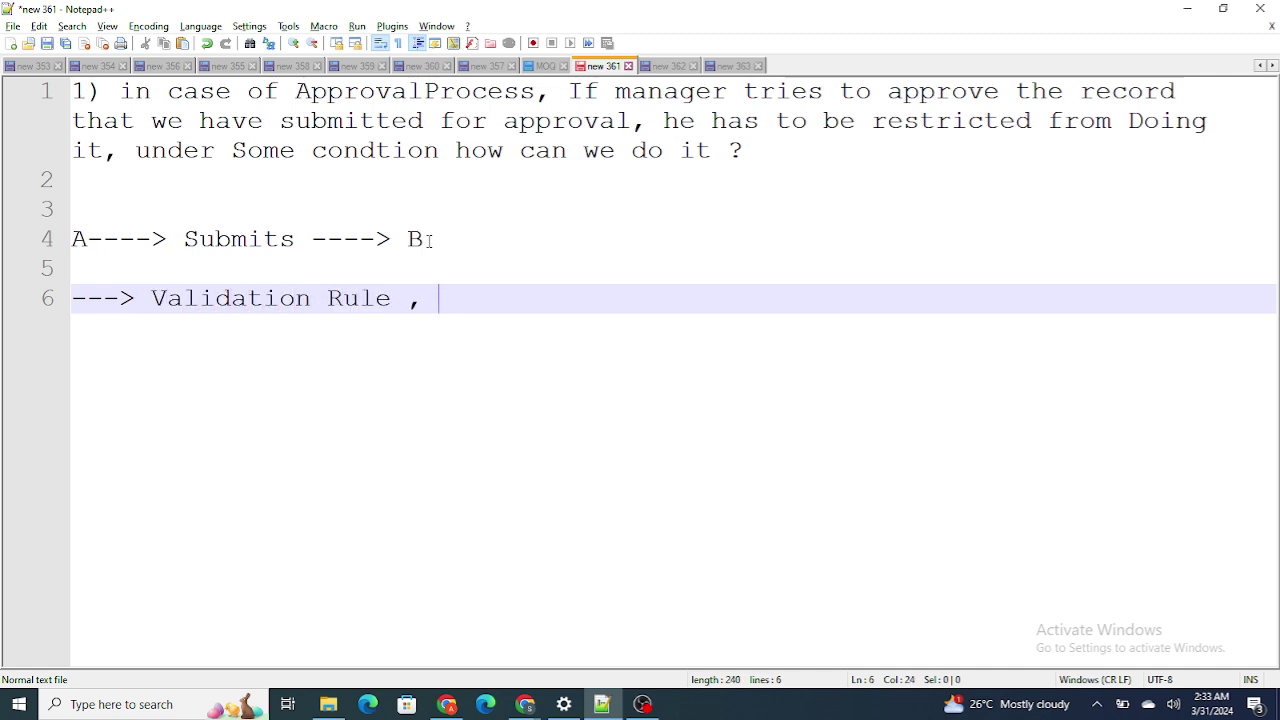
type("A")
key("BackSpace")
type("Triggers")
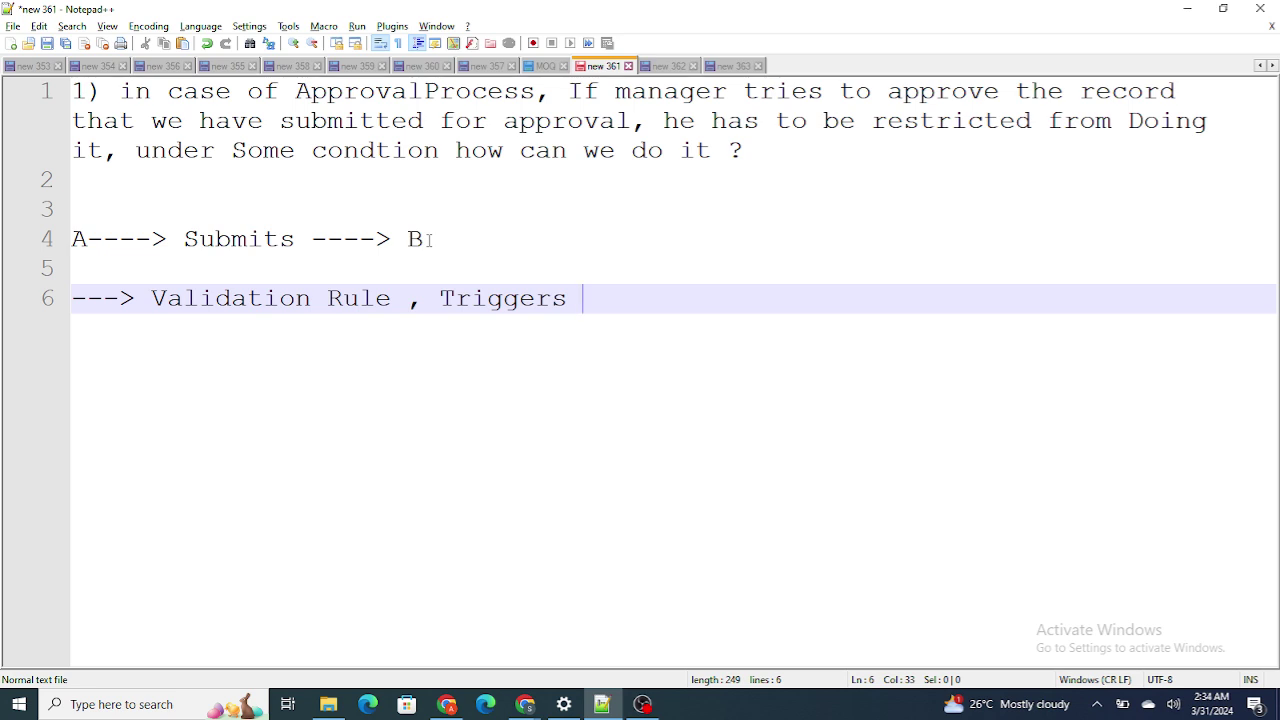
left_click_drag(408, 298, 263, 298)
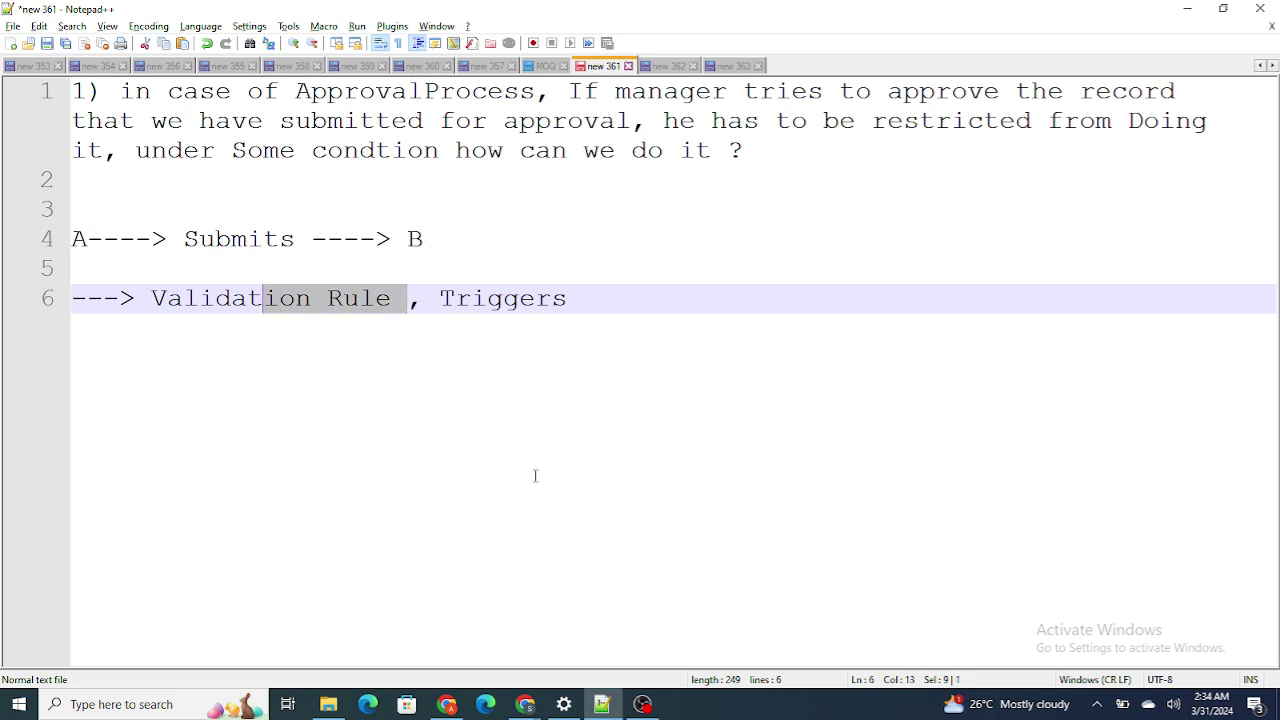
Switch to Salesforce in Chrome and review the Case Approval New process's name, entry criteria and initial submission actions
mouse_move(525, 704)
left_click(438, 636)
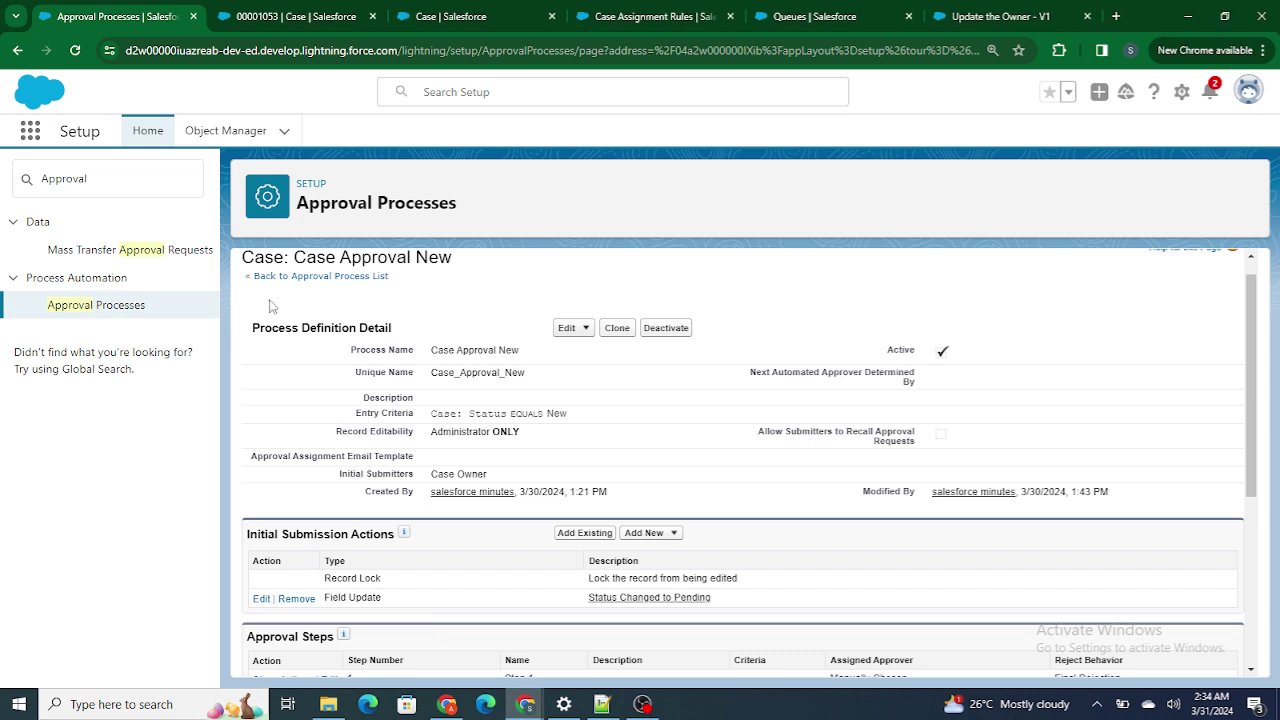
scroll(310, 290, "up", 1)
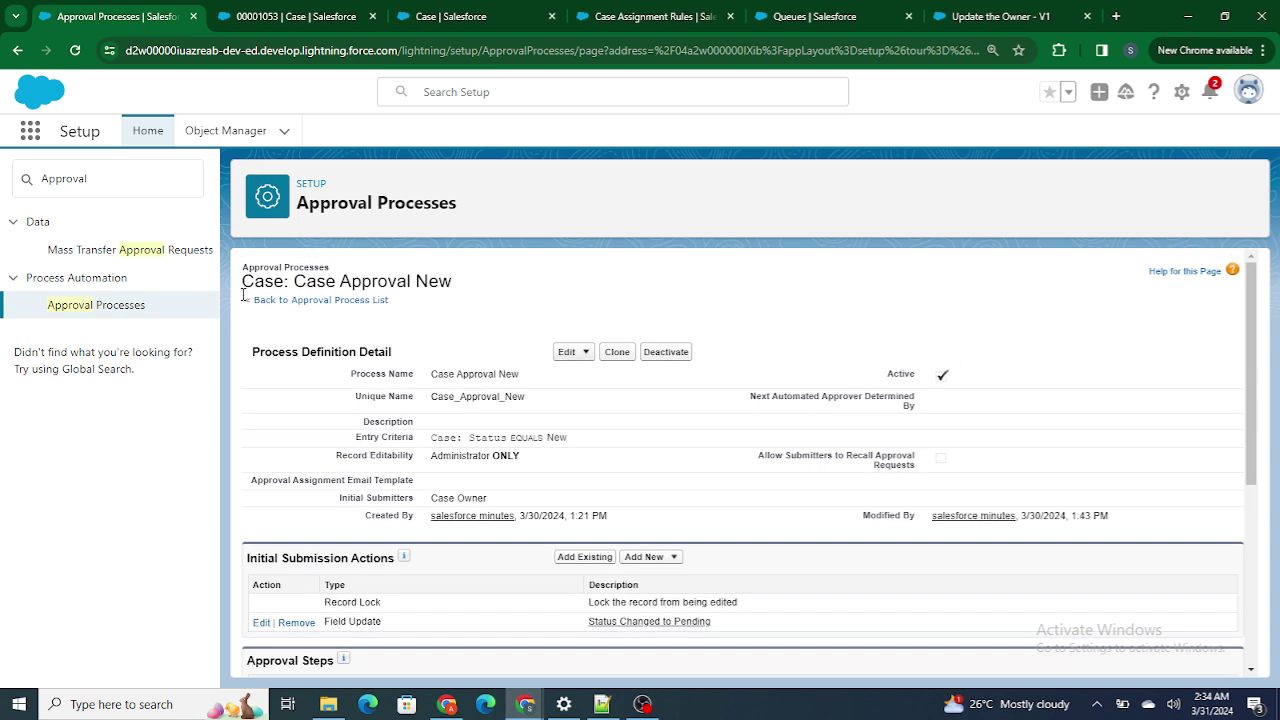
left_click_drag(243, 282, 446, 285)
left_click(518, 306)
left_click_drag(431, 439, 566, 432)
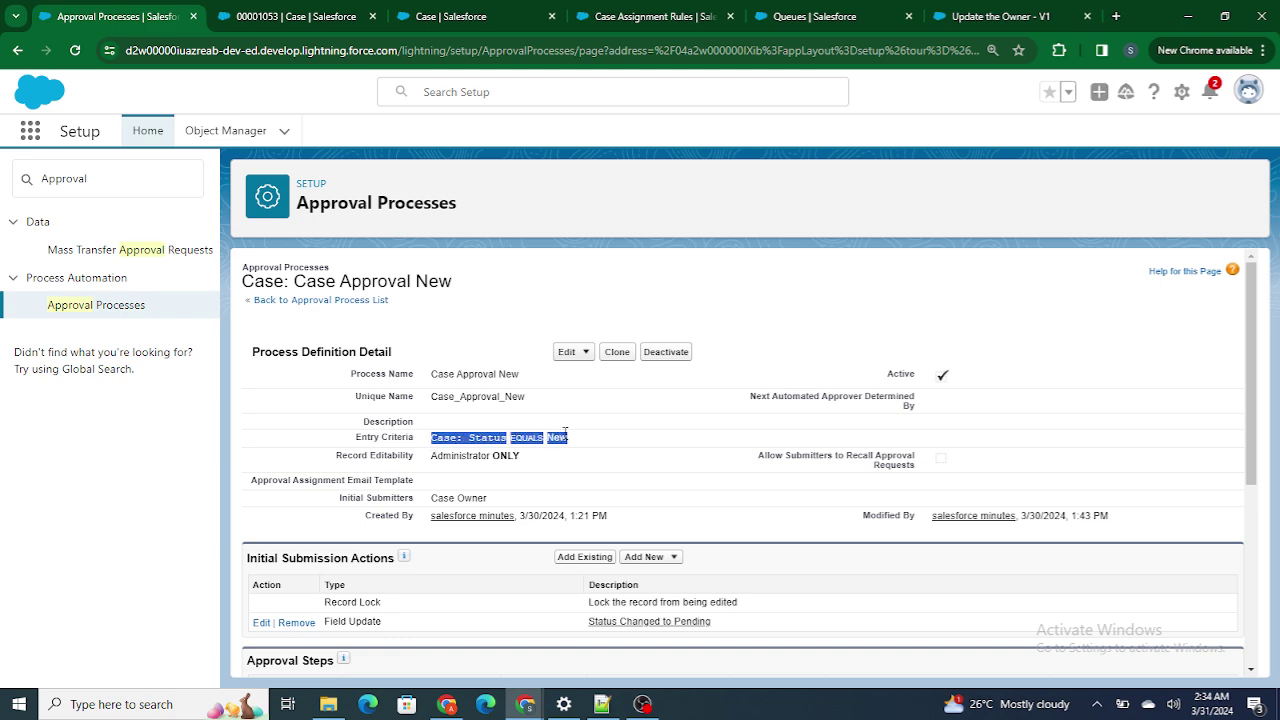
scroll(565, 432, "down", 3)
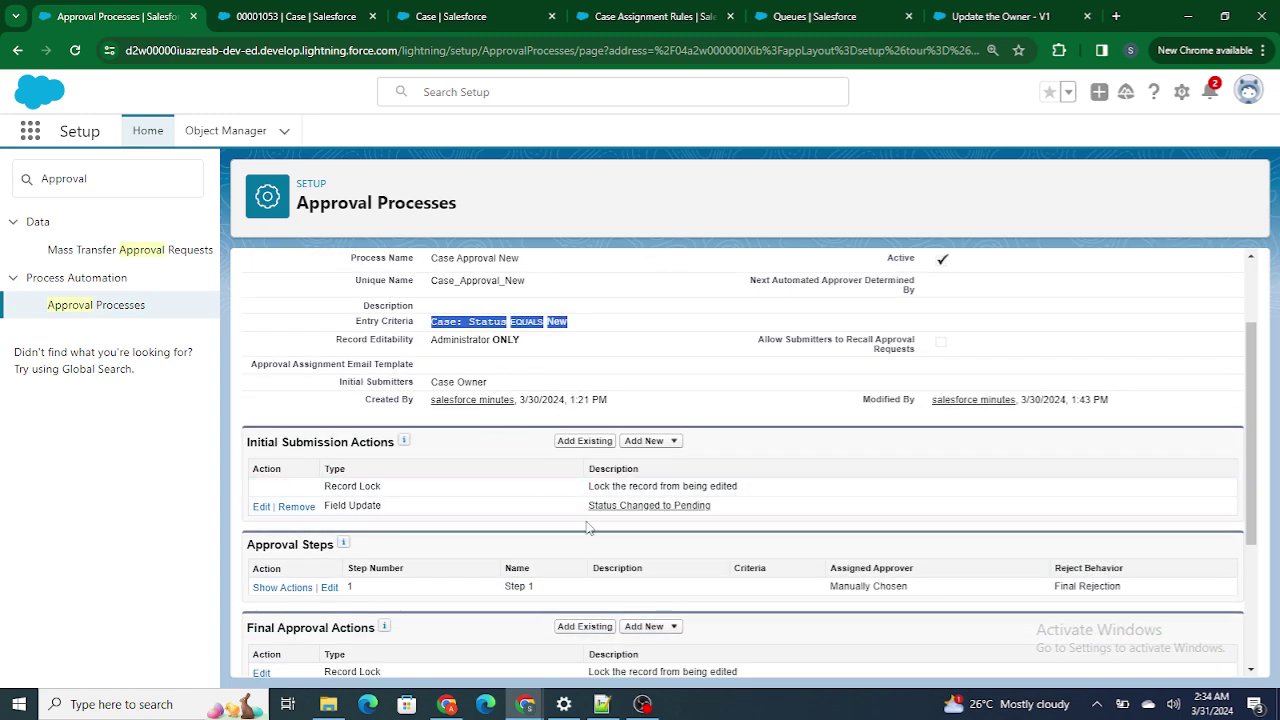
Open the Status Changed to Pending field update from the initial submission actions and check which field it updates
left_click_drag(586, 505, 711, 507)
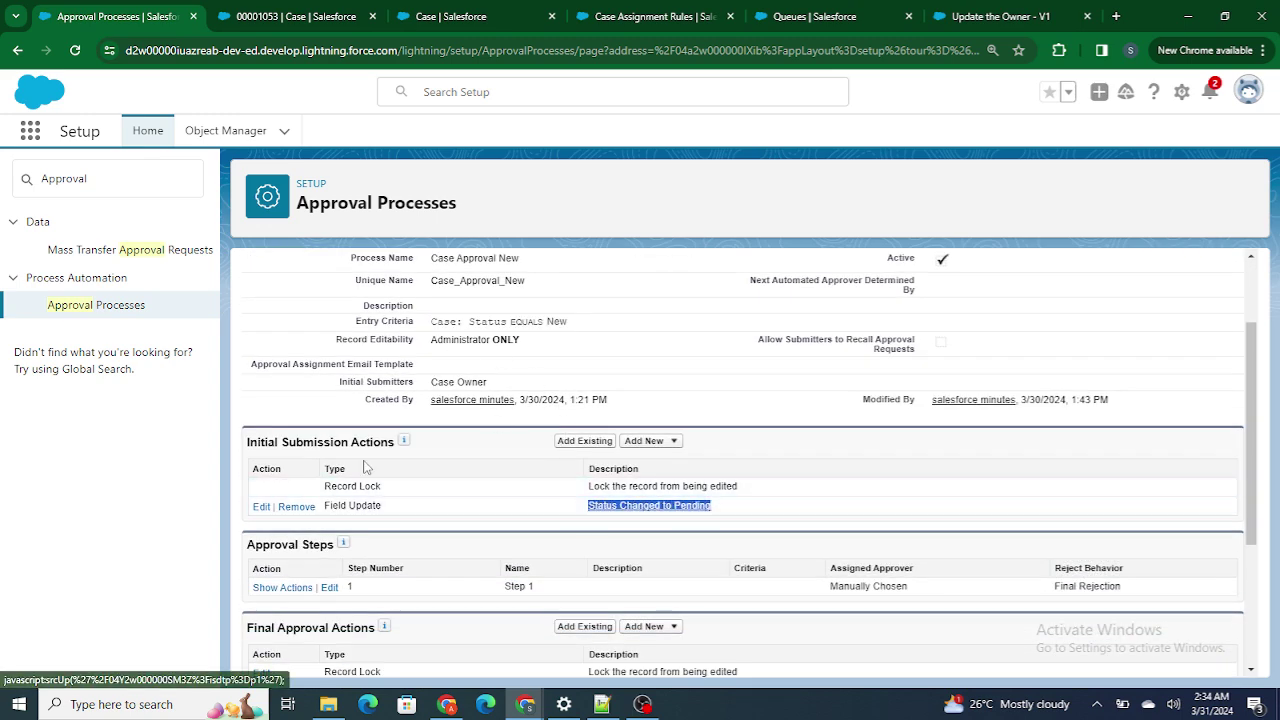
left_click(262, 507)
scroll(449, 508, "down", 1)
left_click_drag(466, 451, 545, 457)
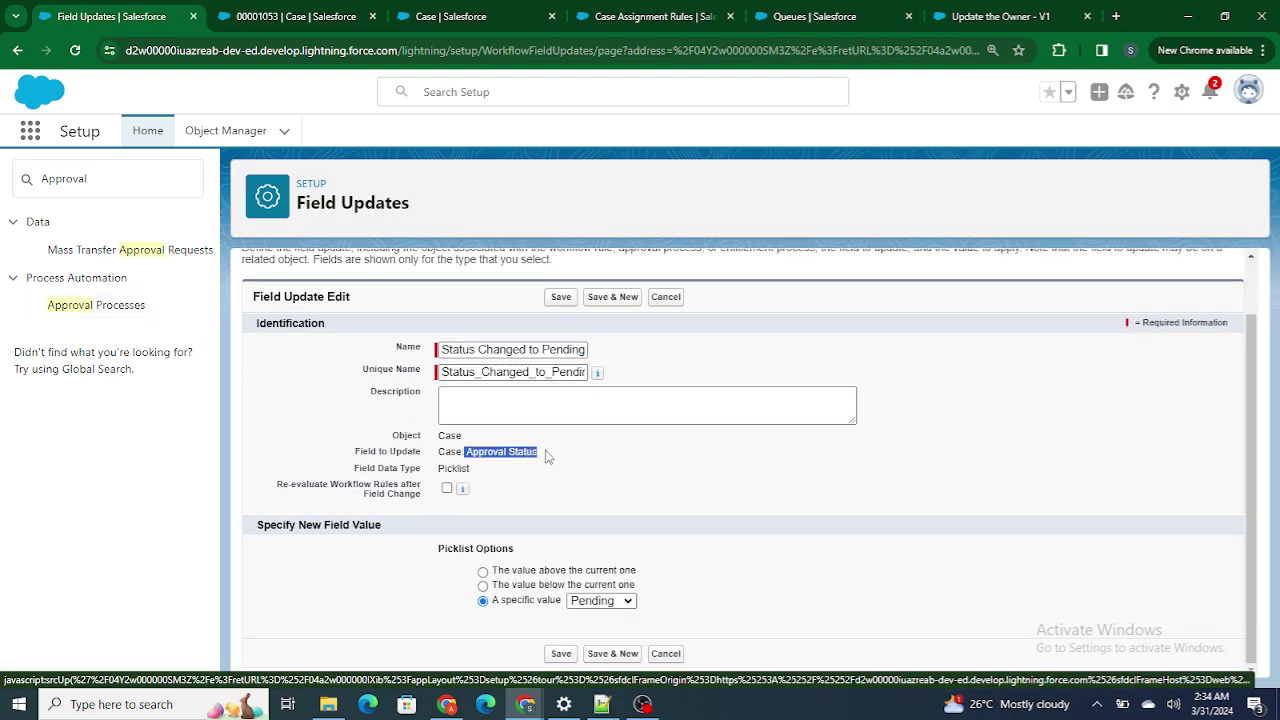
Switch to Notepad++ and insert "( Approval Status = Pending )" directly after "Submits" in the flow line
key("alt+Tab")
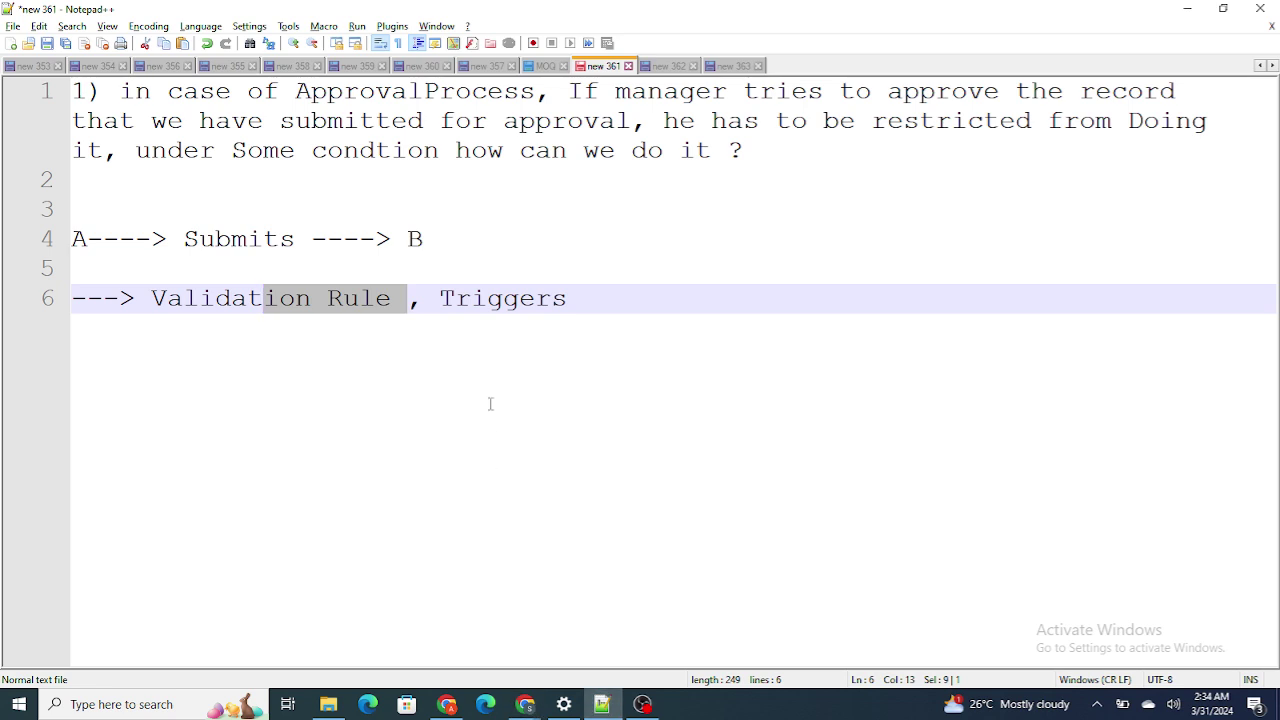
left_click(298, 242)
type("( ")
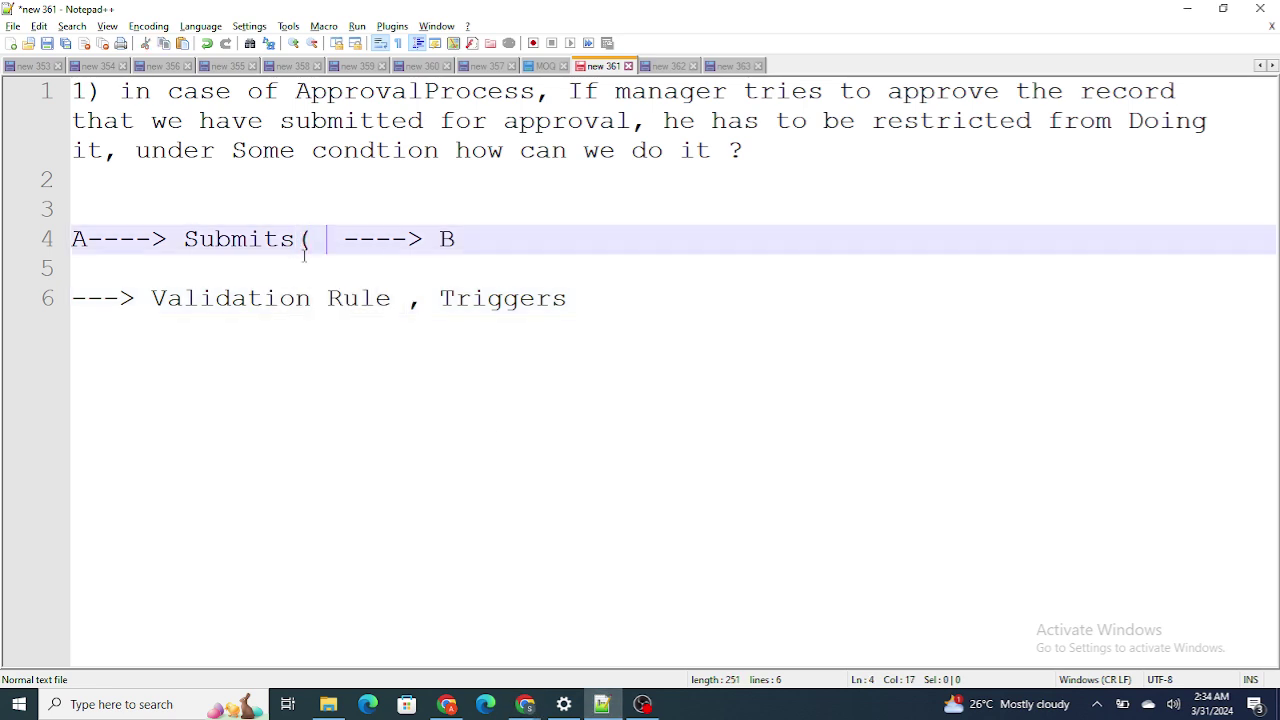
type("Approval St")
type("atus ")
type("= Pending ")
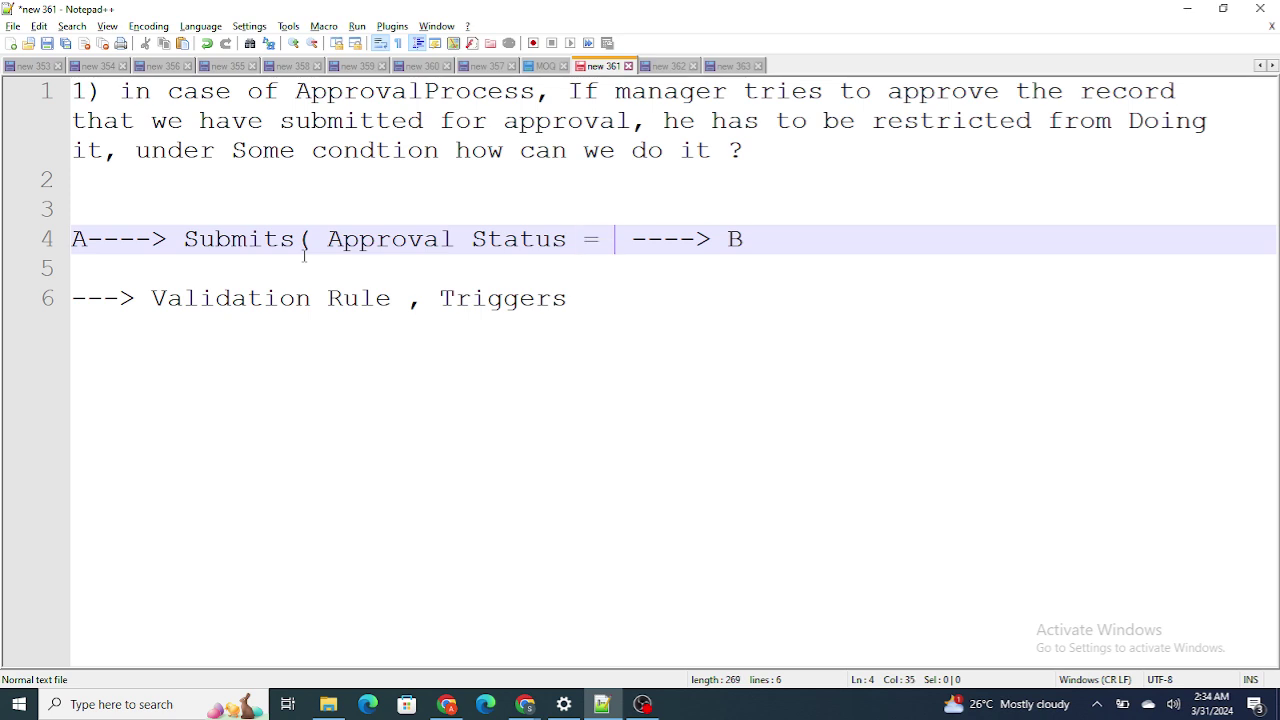
type(")")
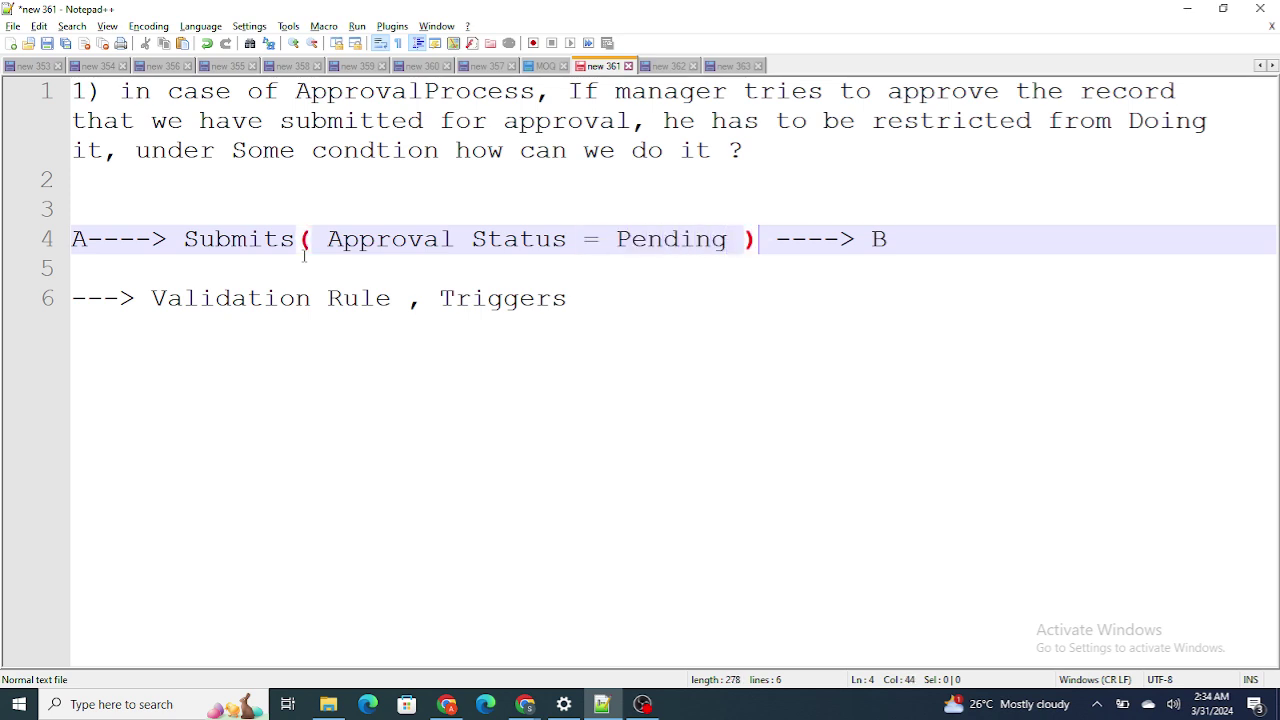
Return to Salesforce, leave the pending field update without saving, and open the Update To Approved field update from the final approval actions
key("alt+Tab")
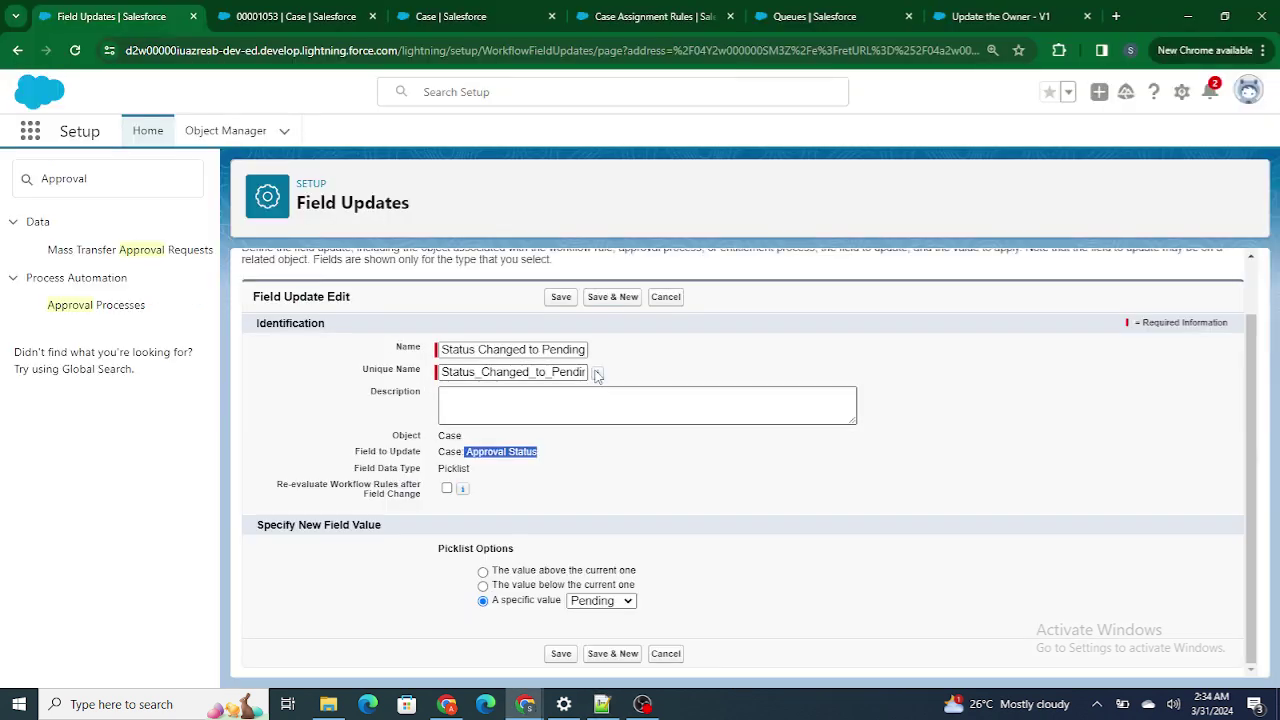
left_click(665, 296)
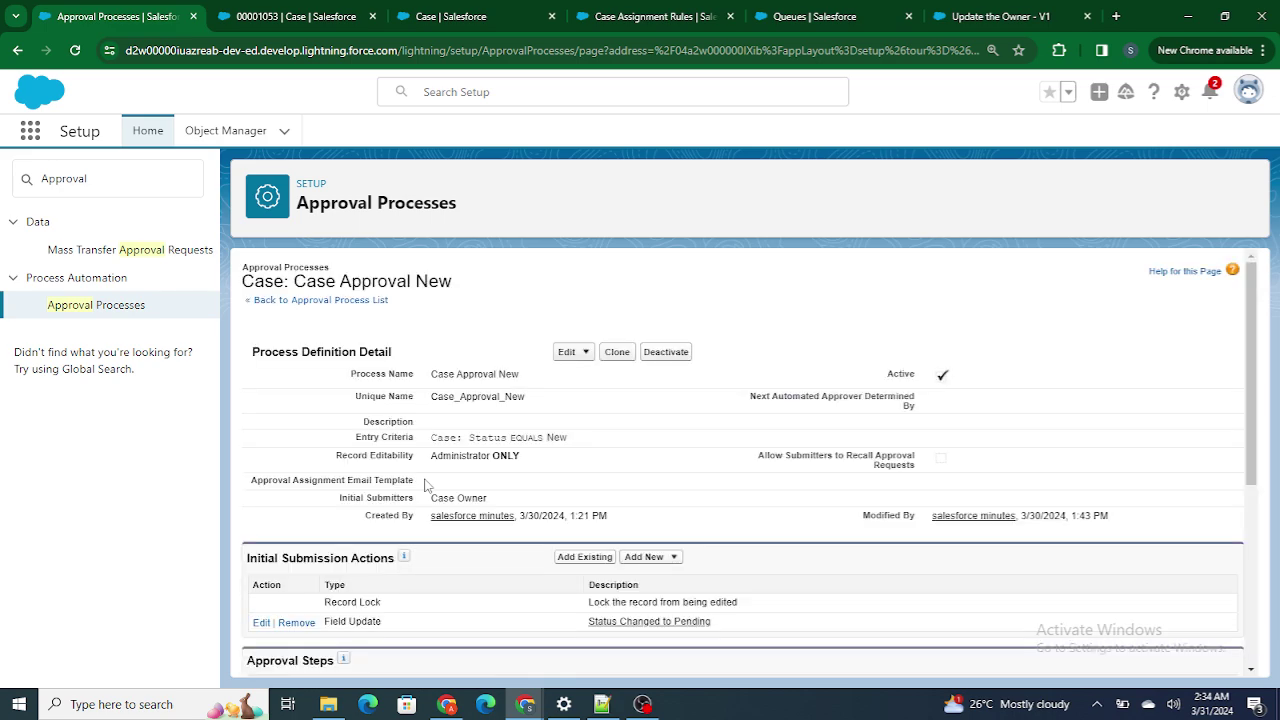
scroll(462, 543, "down", 3)
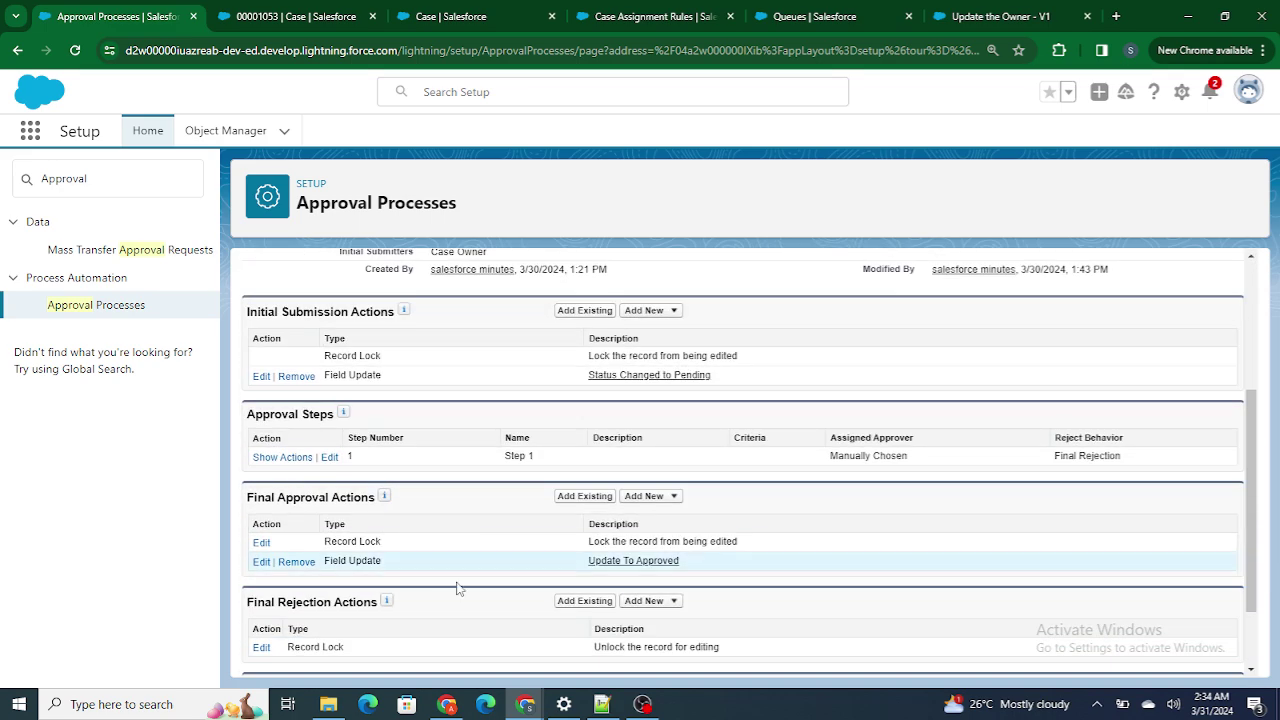
left_click(261, 562)
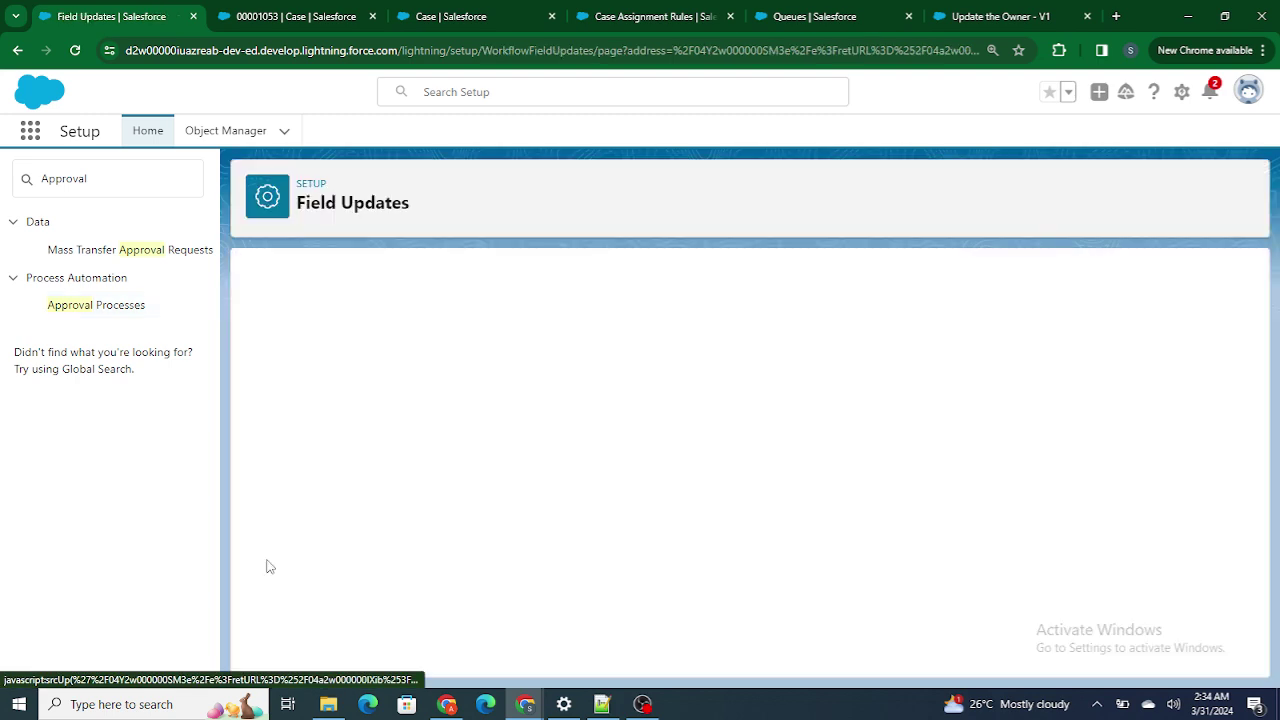
scroll(592, 563, "down", 1)
Switch to Notepad++ and append "--> Approves (" after "B" in the flow line
key("alt+Tab")
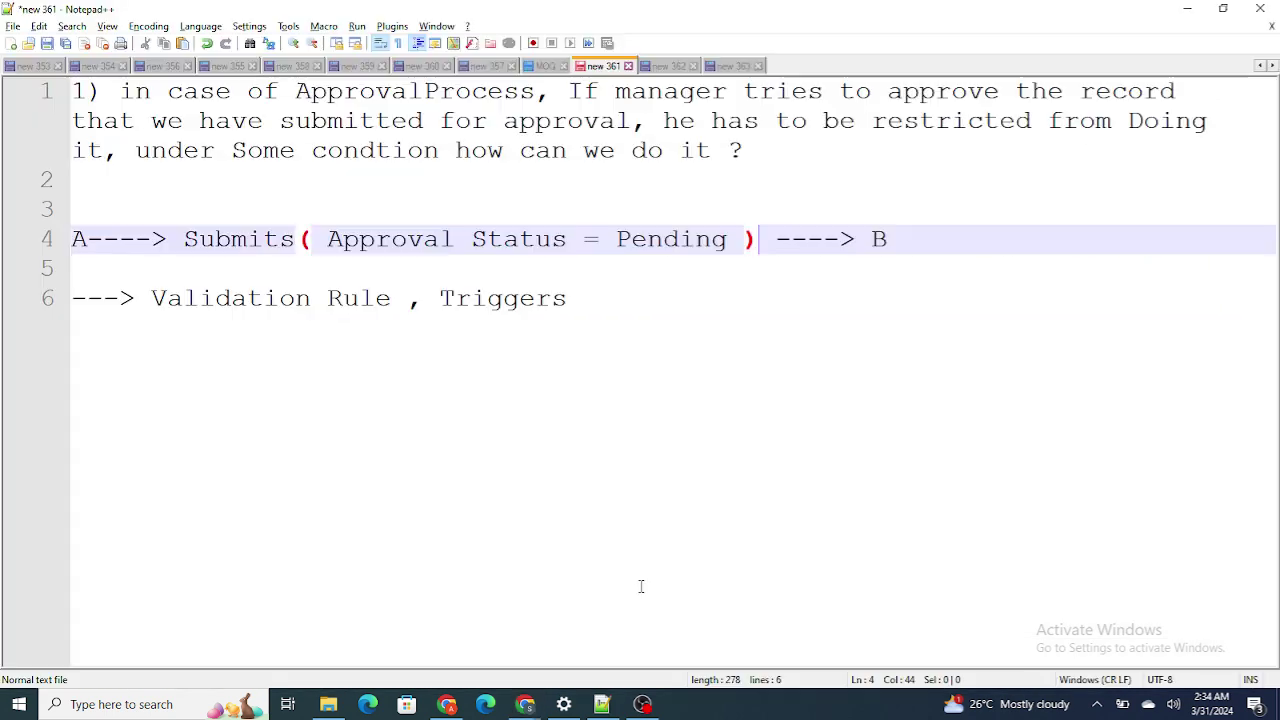
left_click(903, 238)
type("-->")
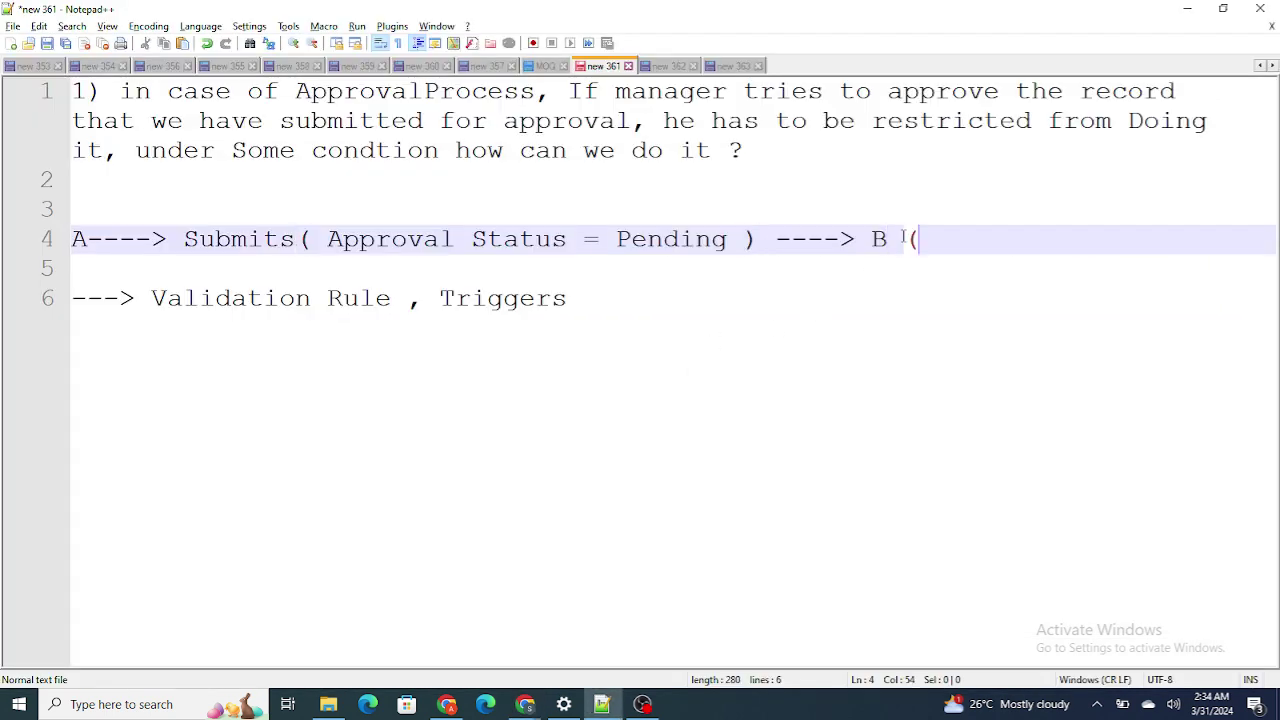
type(" Approva")
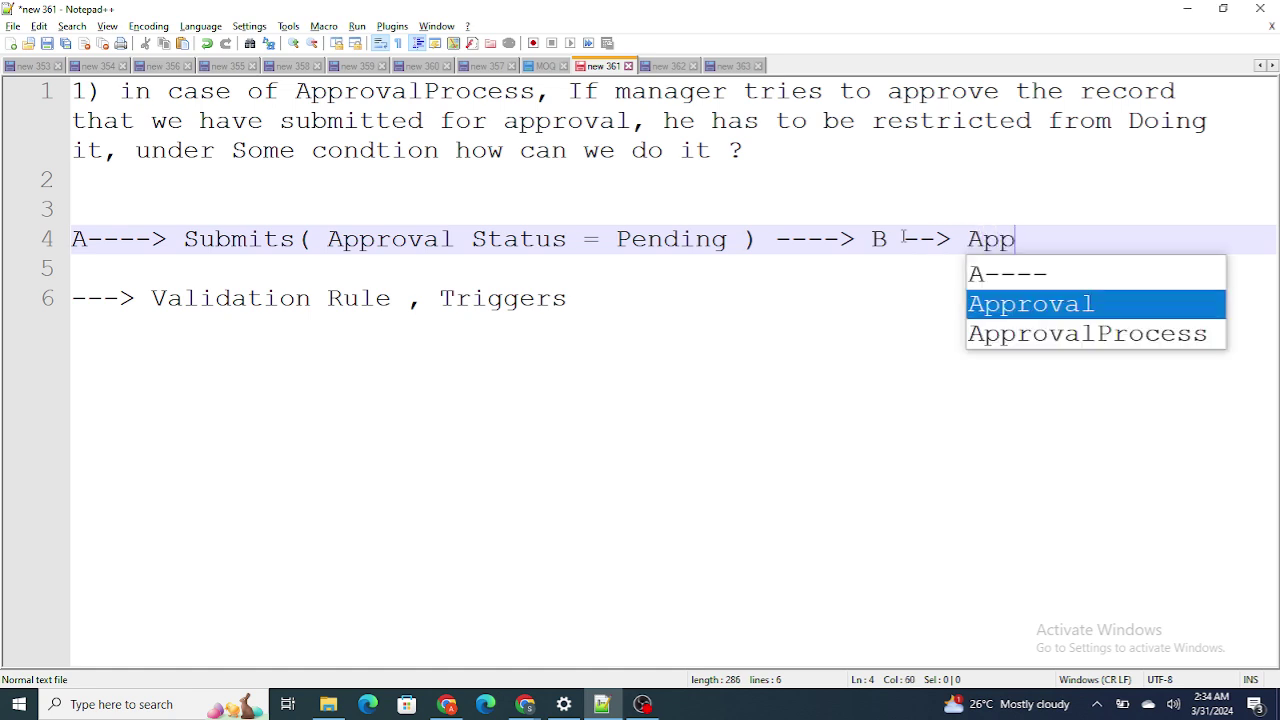
key("BackSpace")
key("BackSpace")
key("BackSpace")
key("BackSpace")
type("roves (")
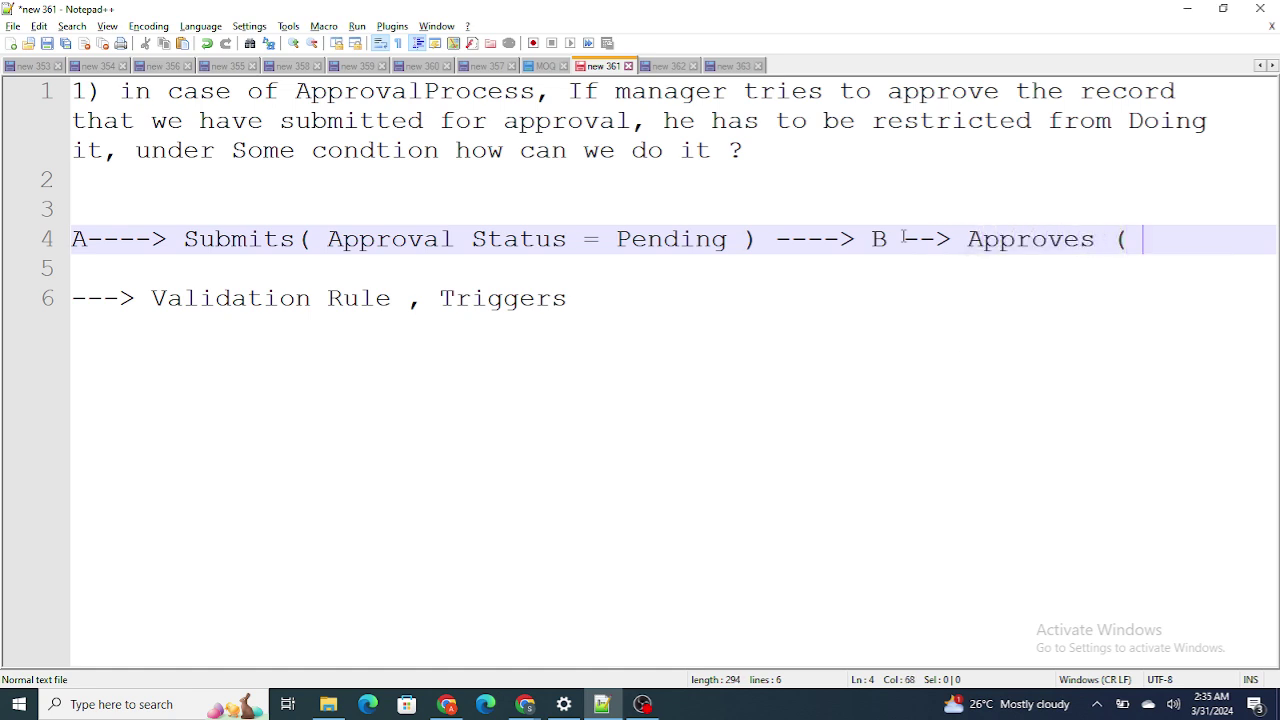
Copy "Approval Status" into the open bracket after "Approves" and complete it as "Approval Status = Approved )"
double_click(405, 240)
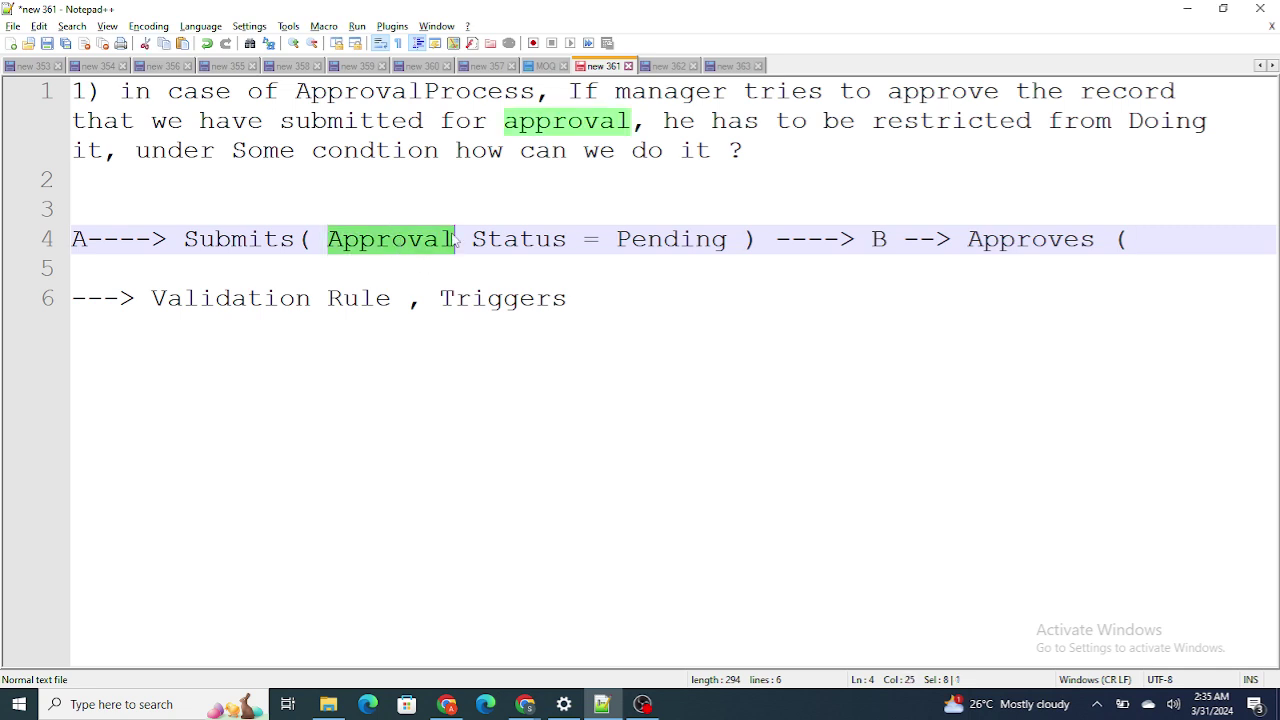
left_click(571, 244, "shift")
key("ctrl+c")
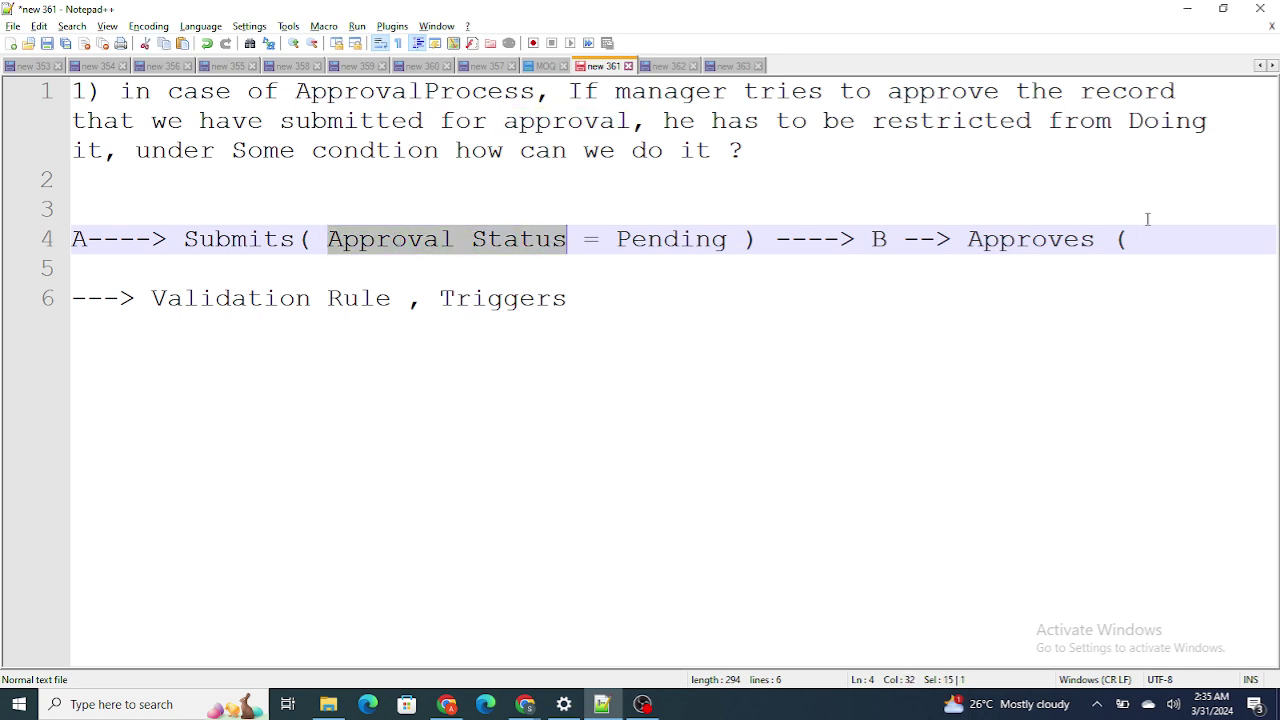
left_click(1165, 258)
left_click(1160, 239)
key("ctrl+v")
type("=")
type(" App")
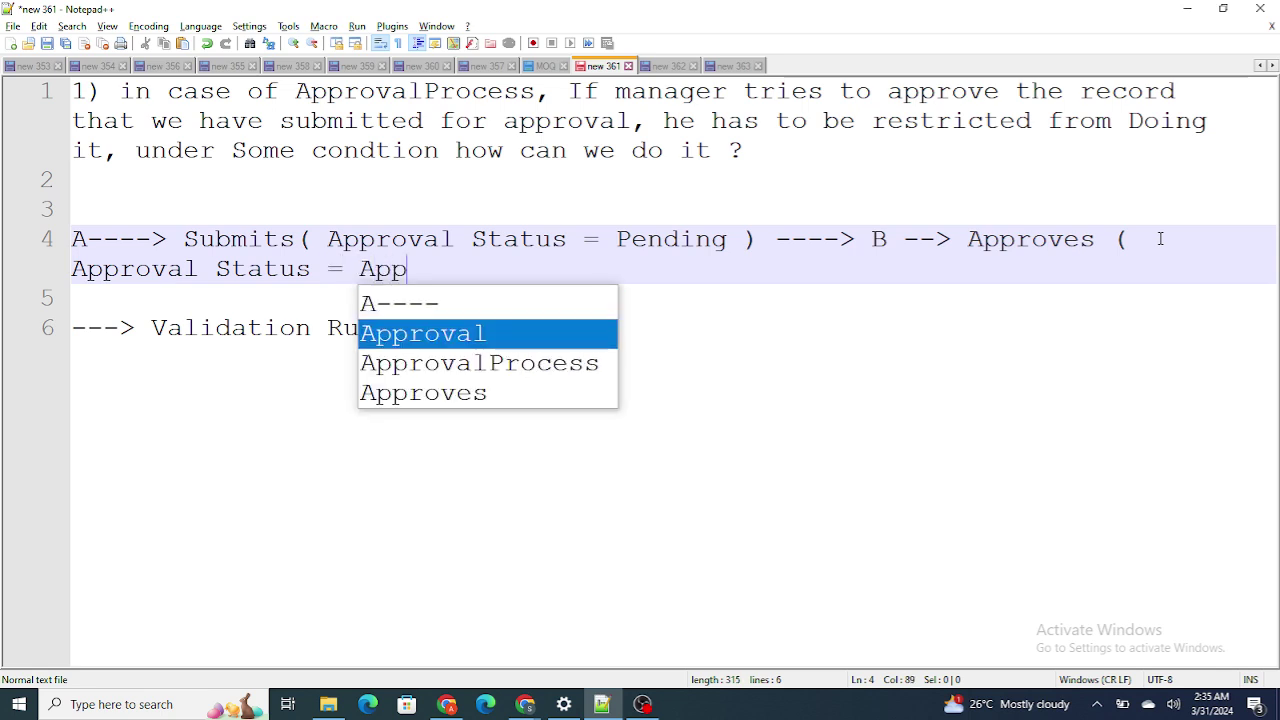
type("roved )")
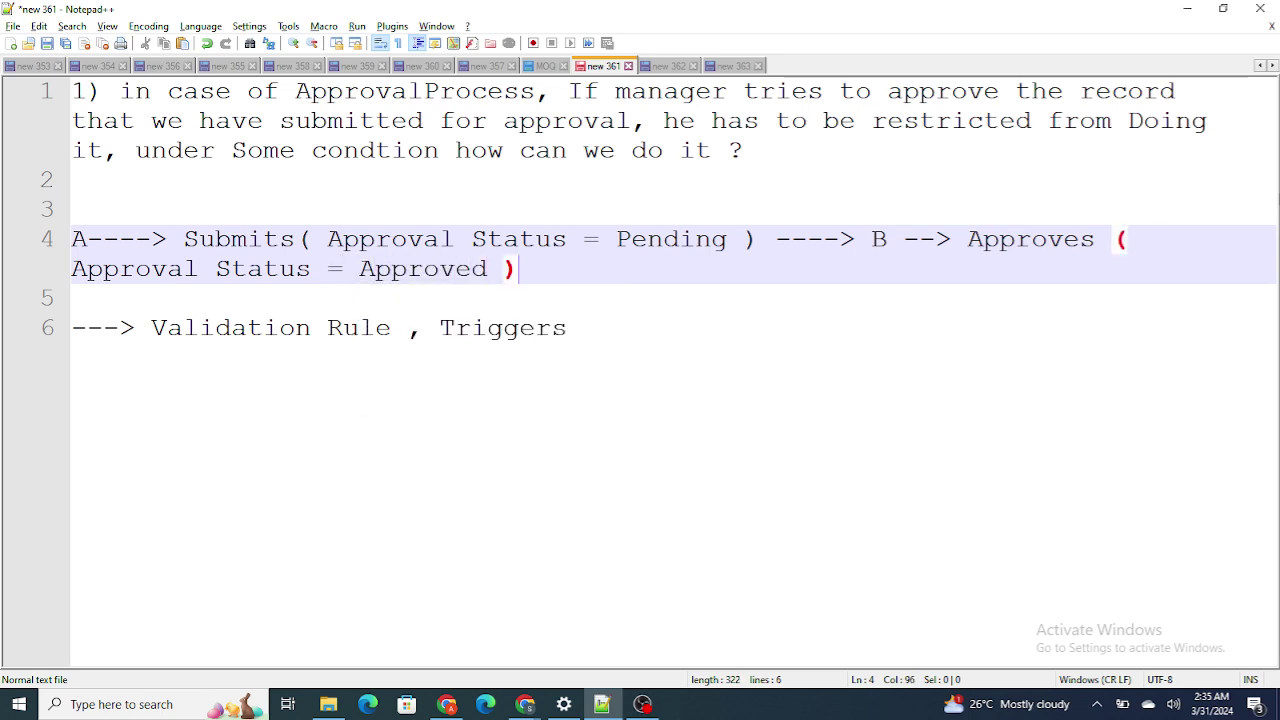
left_click_drag(887, 239, 856, 239)
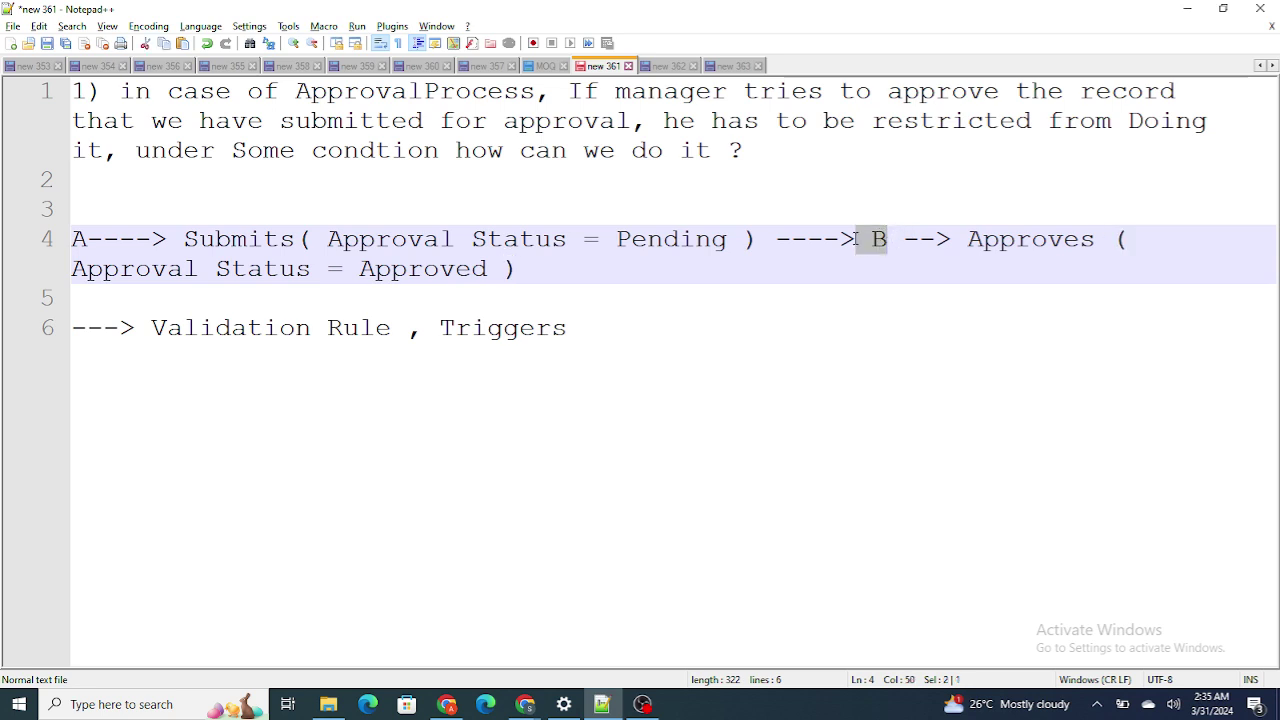
left_click_drag(489, 269, 3, 260)
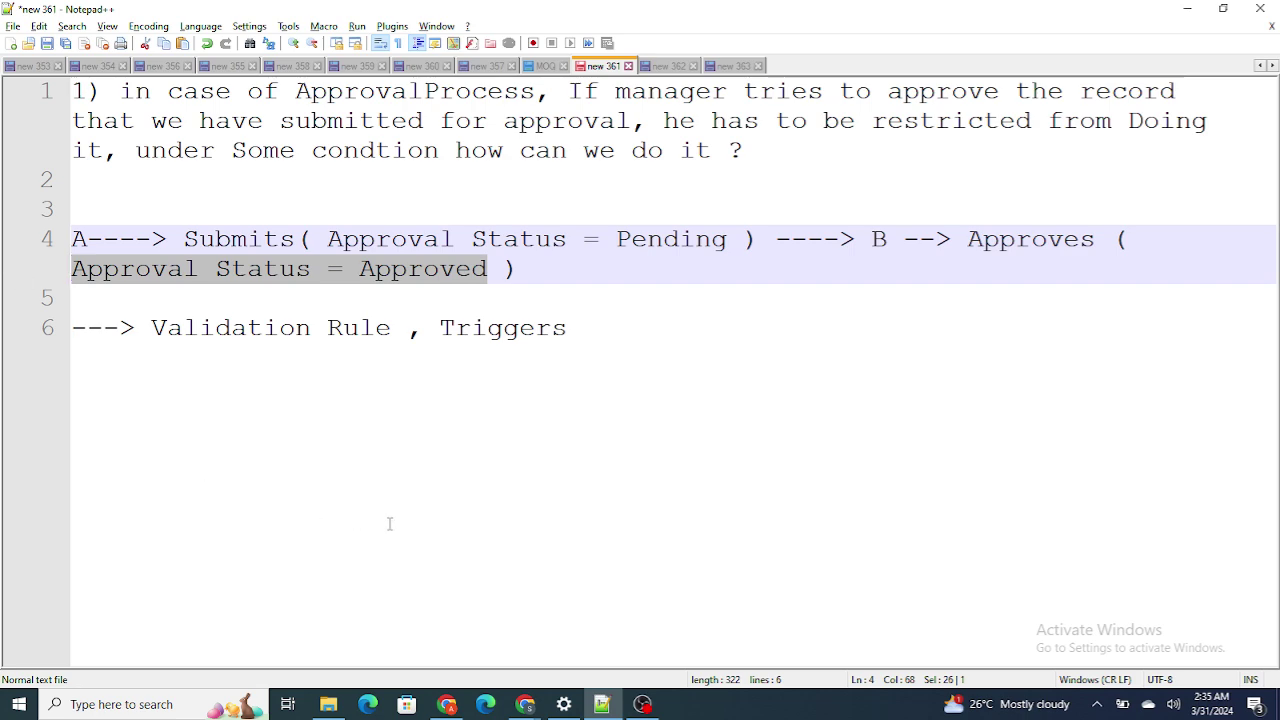
Switch to Salesforce and examine the error condition formula and error message of the Case validation rule Validation_To_Stop_Approval
left_click(470, 628)
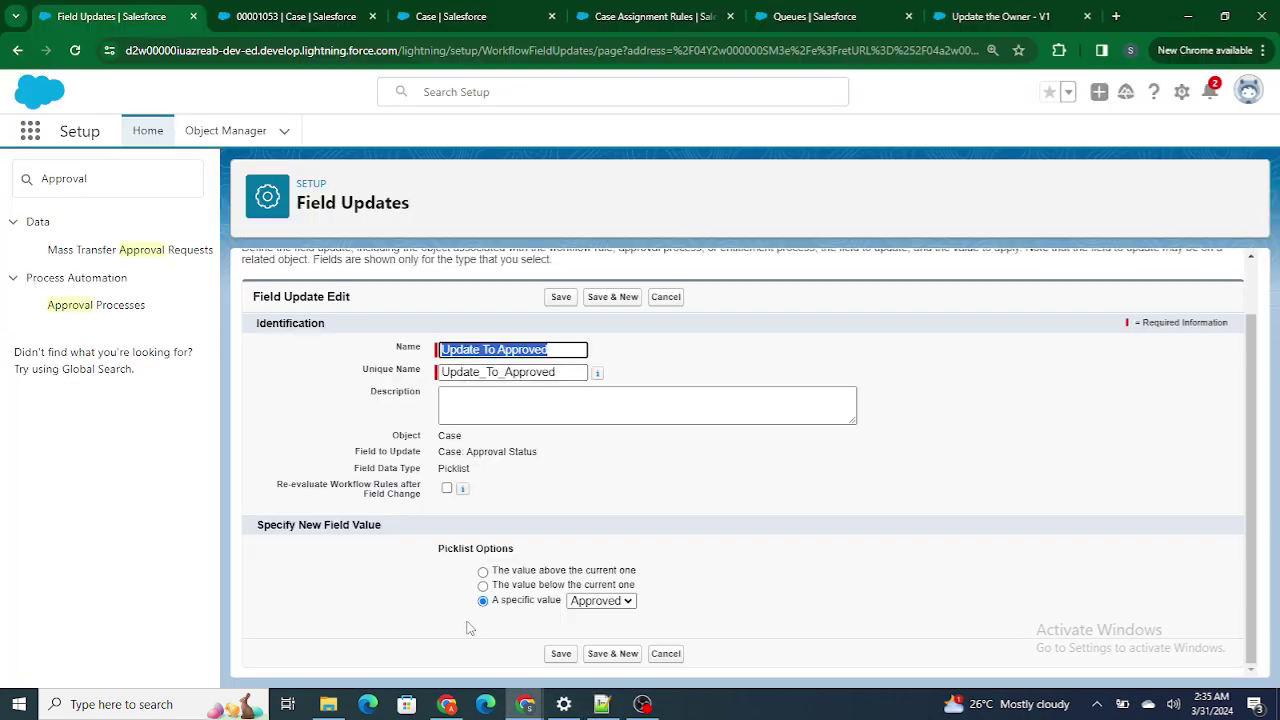
left_click(452, 12)
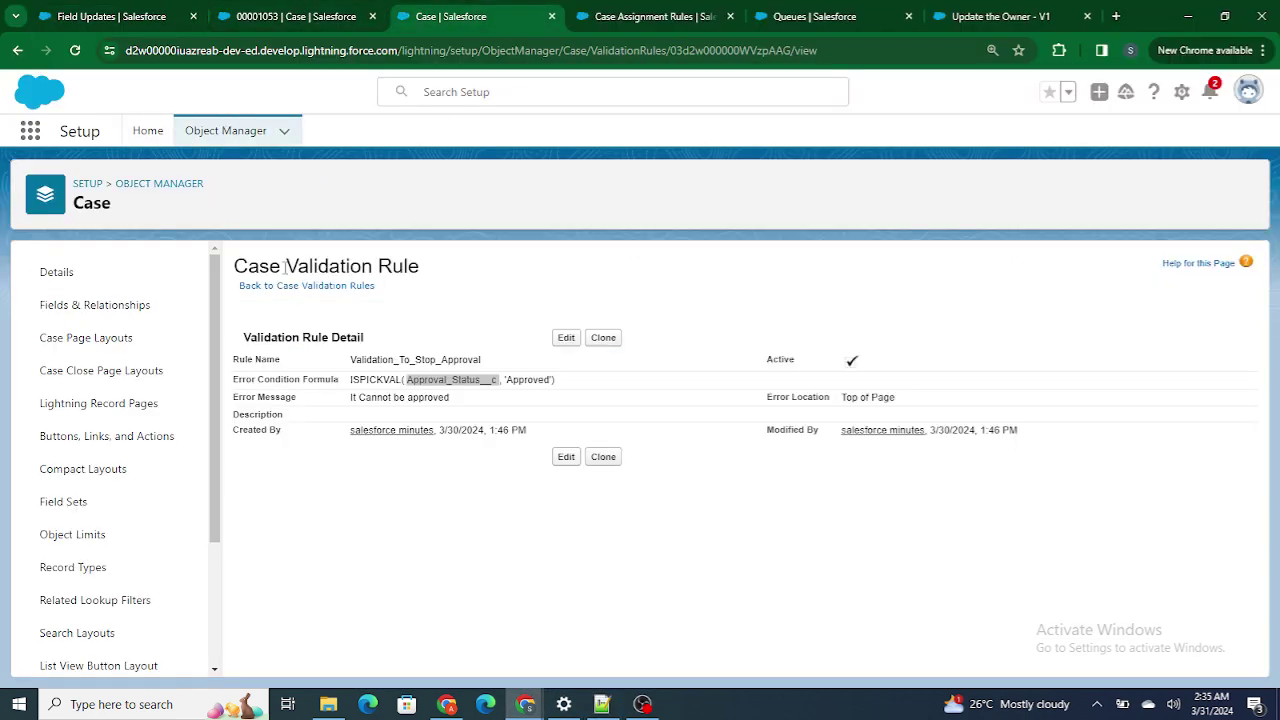
left_click(365, 383)
left_click_drag(350, 380, 418, 381)
double_click(450, 380)
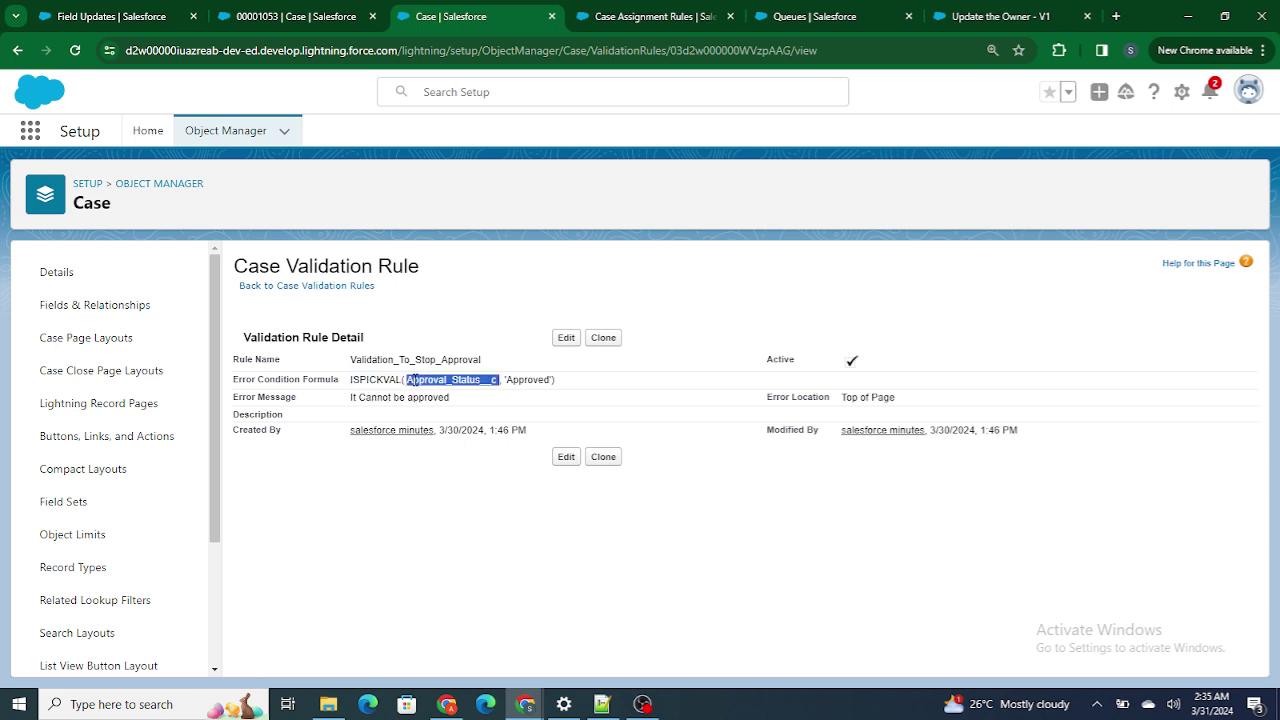
left_click(509, 377)
double_click(510, 379)
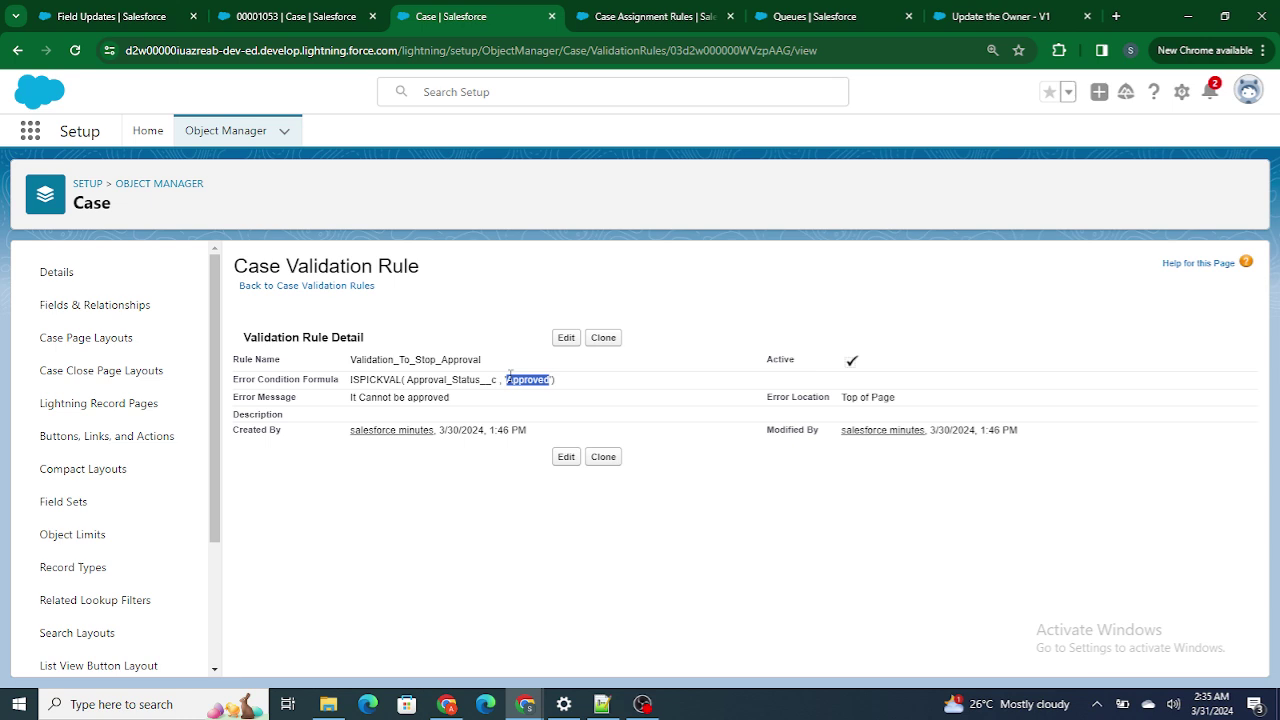
left_click_drag(350, 397, 450, 410)
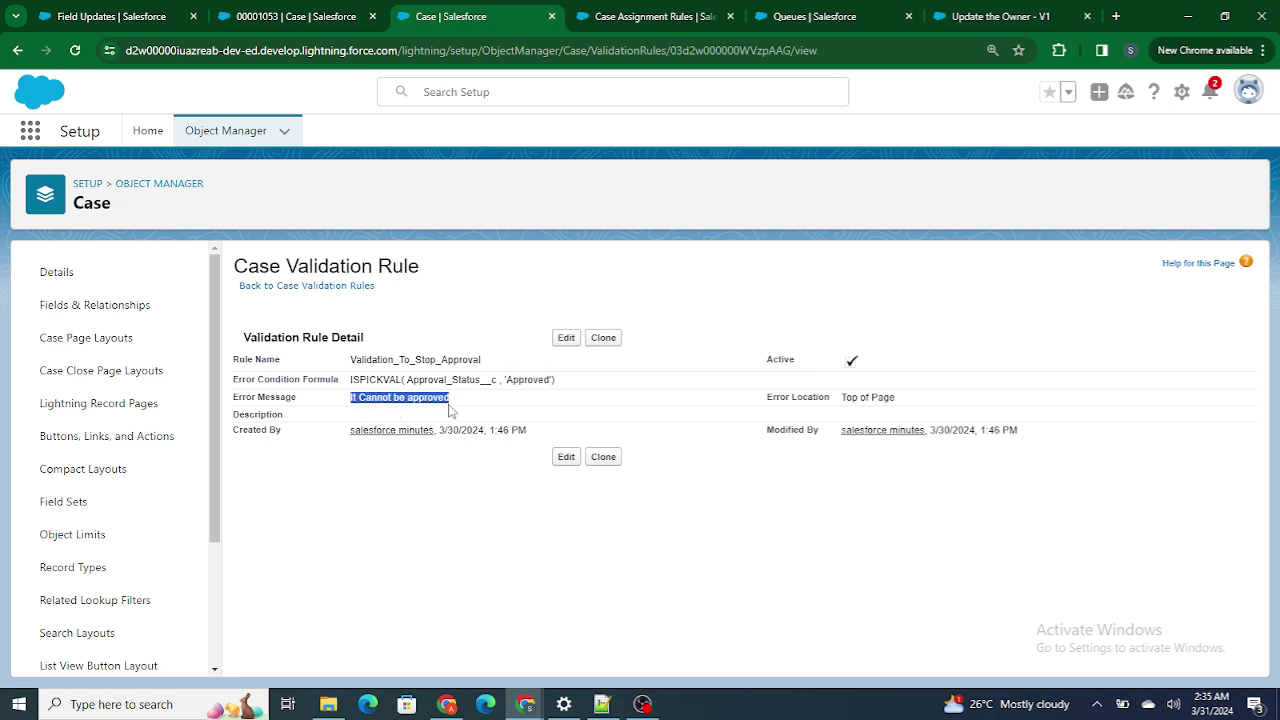
left_click(386, 396)
double_click(369, 381)
double_click(440, 380)
double_click(527, 380)
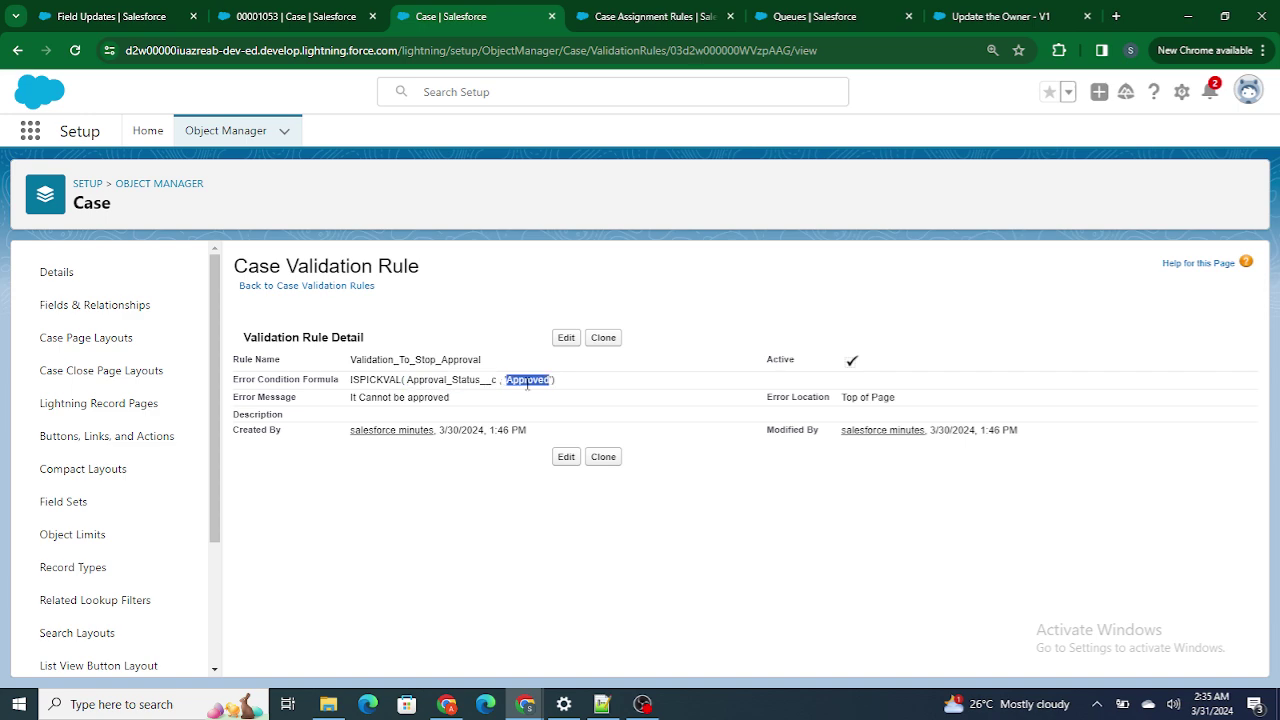
Return to the case record, change its Approval Status picklist value, and save the record
left_click(310, 18)
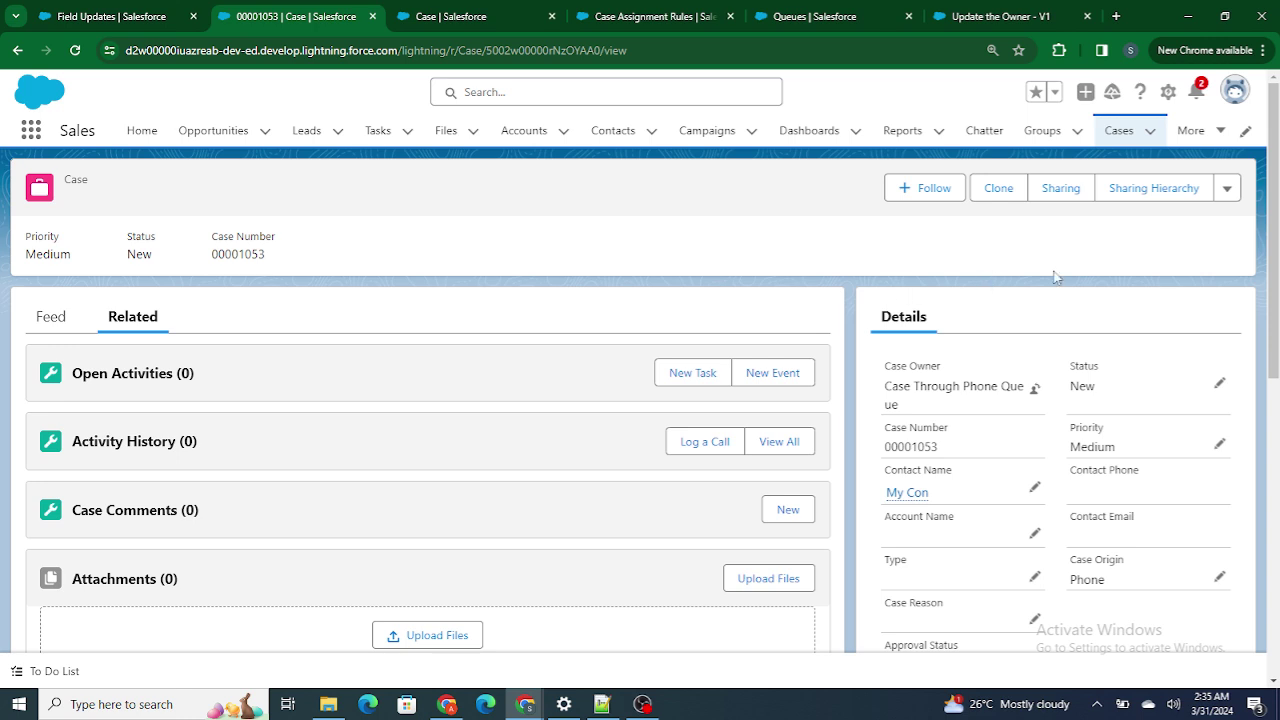
scroll(1003, 479, "down", 1)
scroll(1157, 234, "up", 1)
scroll(1025, 508, "down", 1)
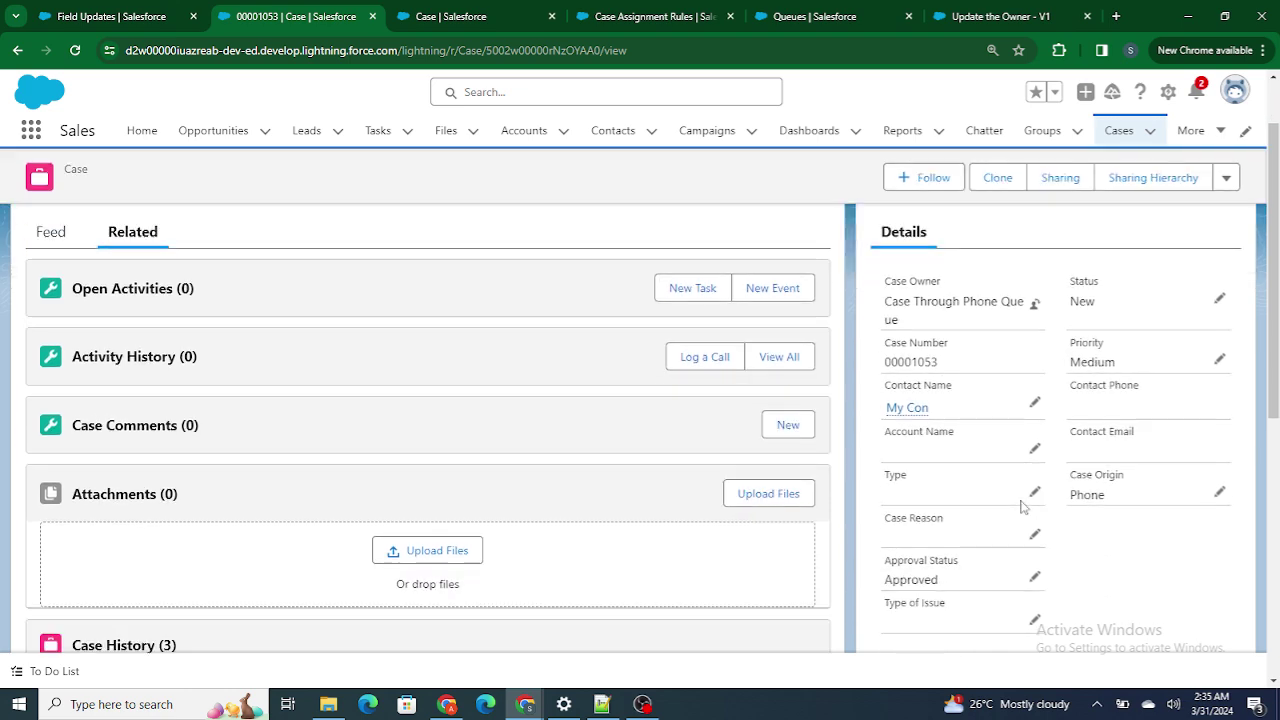
left_click(1035, 580)
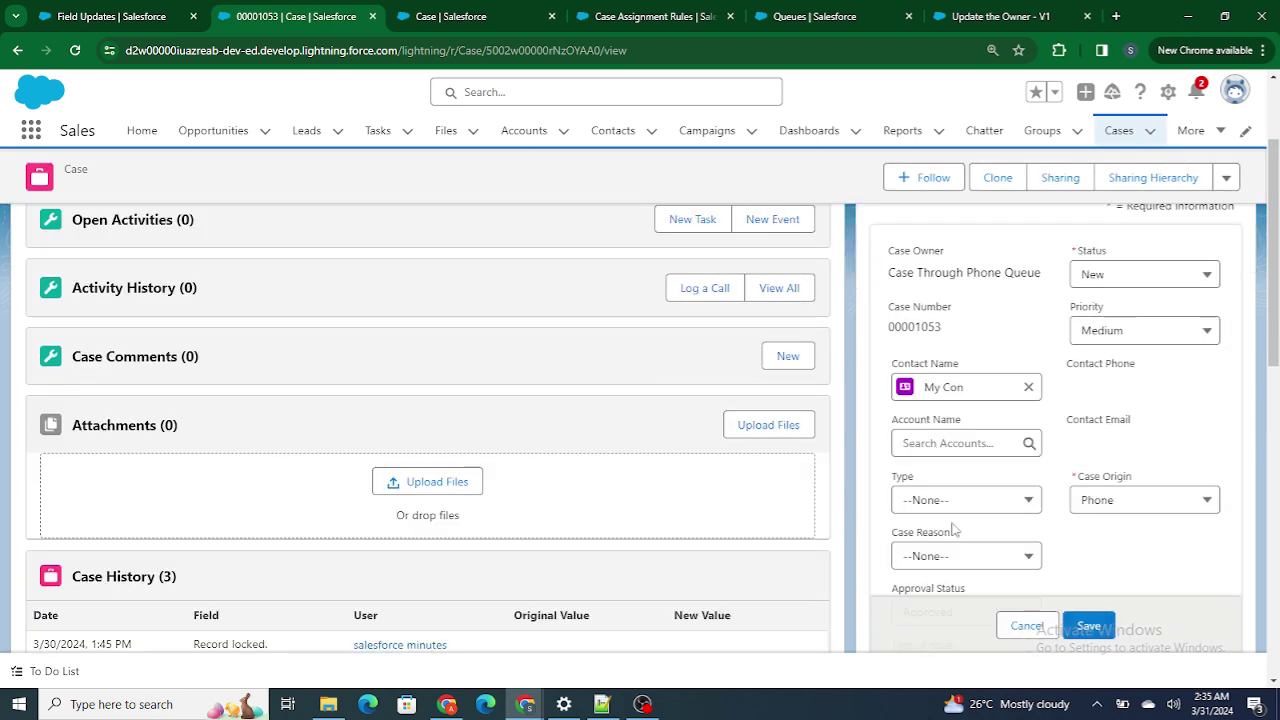
scroll(1016, 497, "down", 1)
left_click(978, 568)
left_click(947, 441)
left_click(1078, 624)
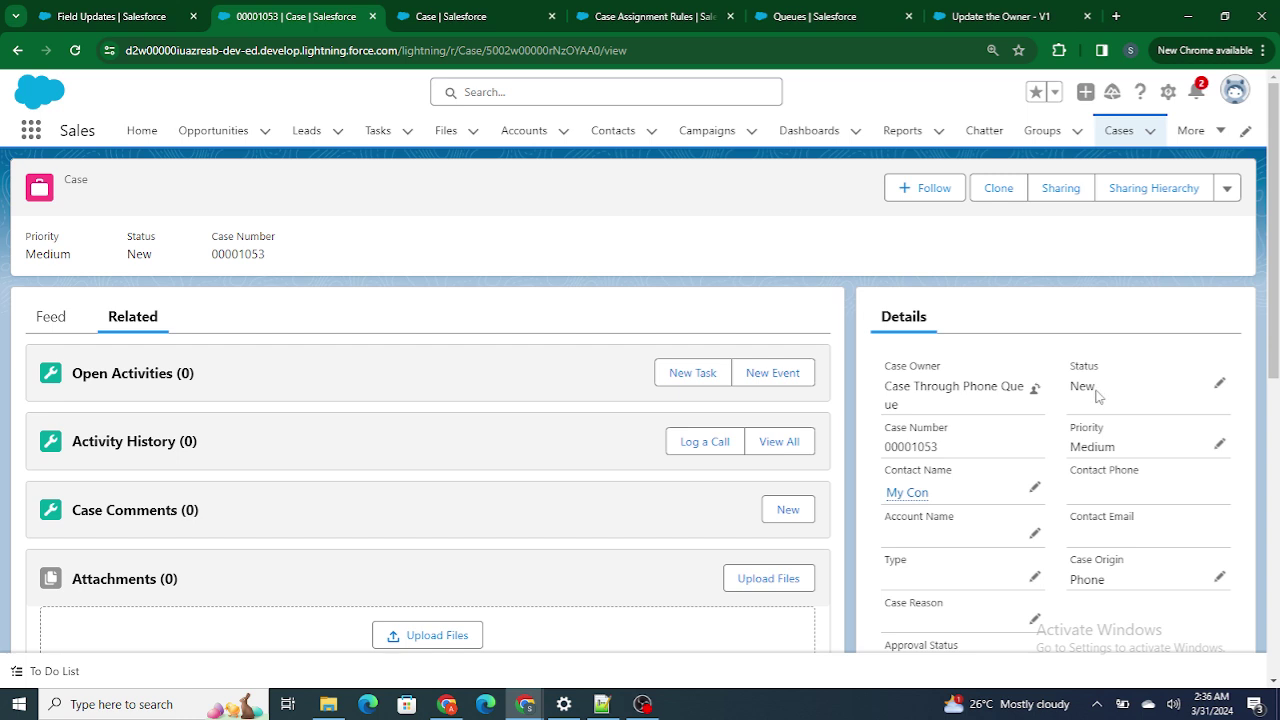
Submit the case for approval with a comment, choosing salesforce minutes as the next approver
left_click(1227, 190)
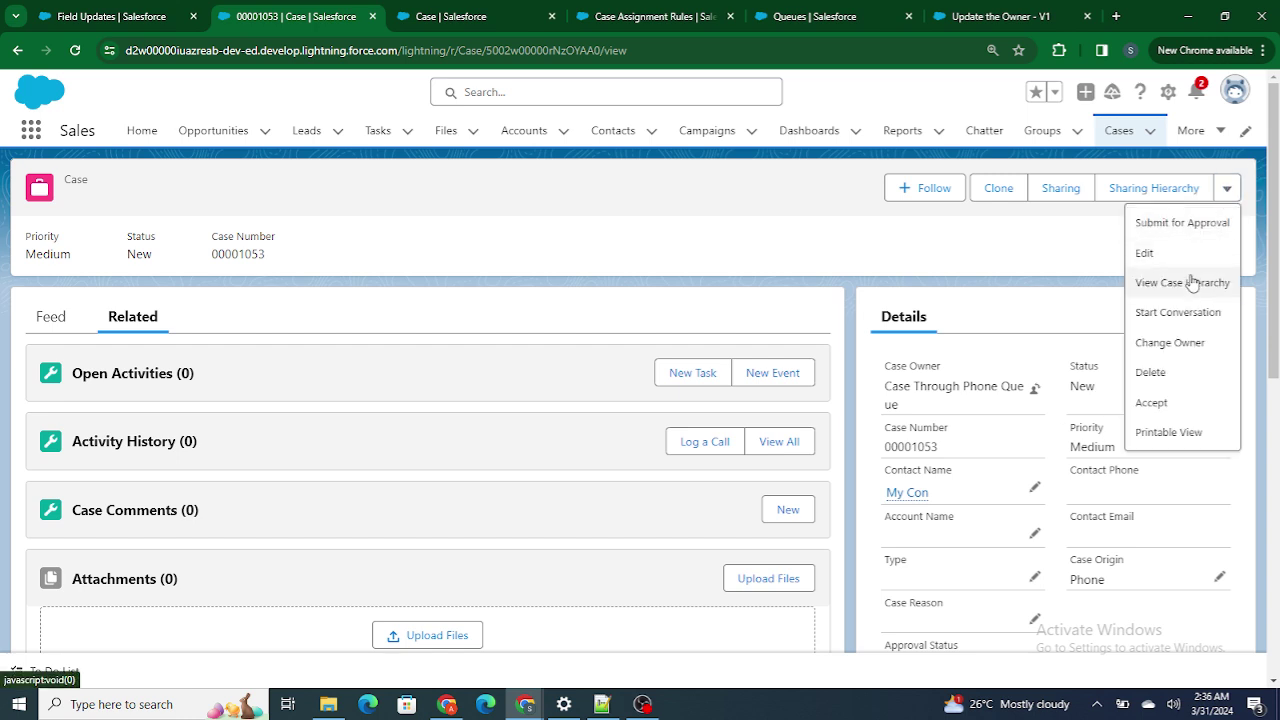
left_click(1166, 224)
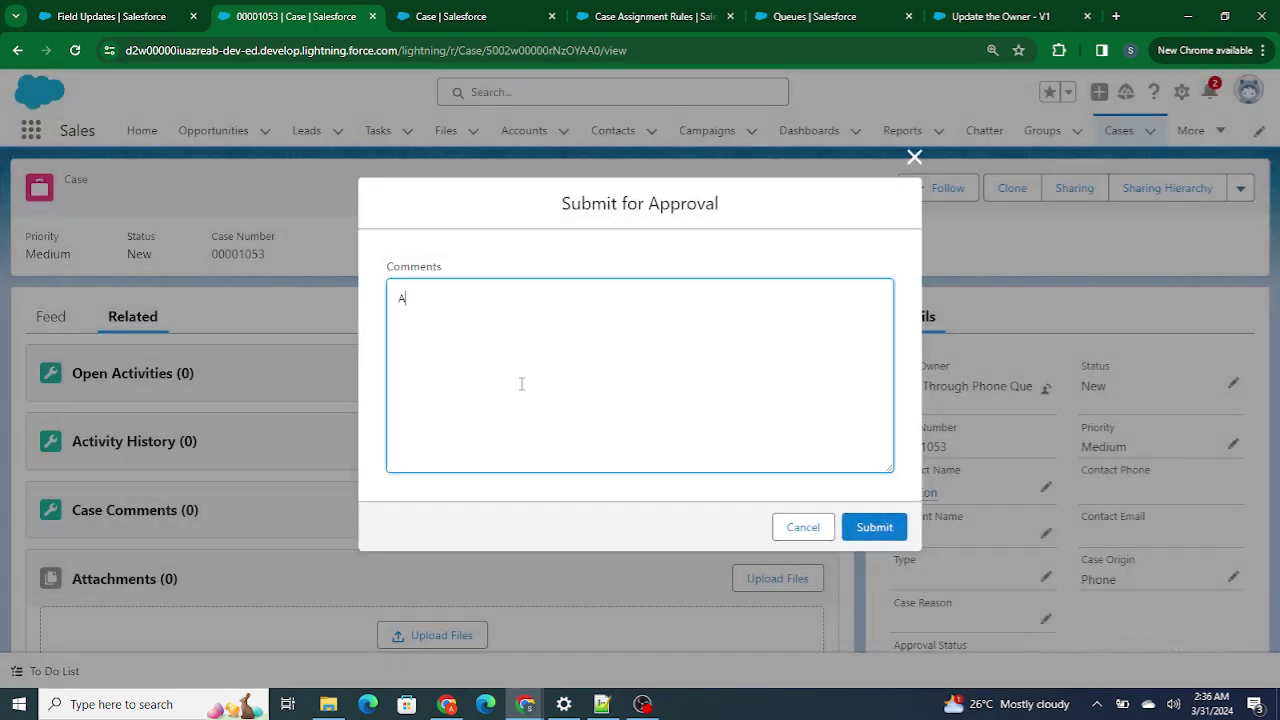
type("Please Approve")
left_click(872, 530)
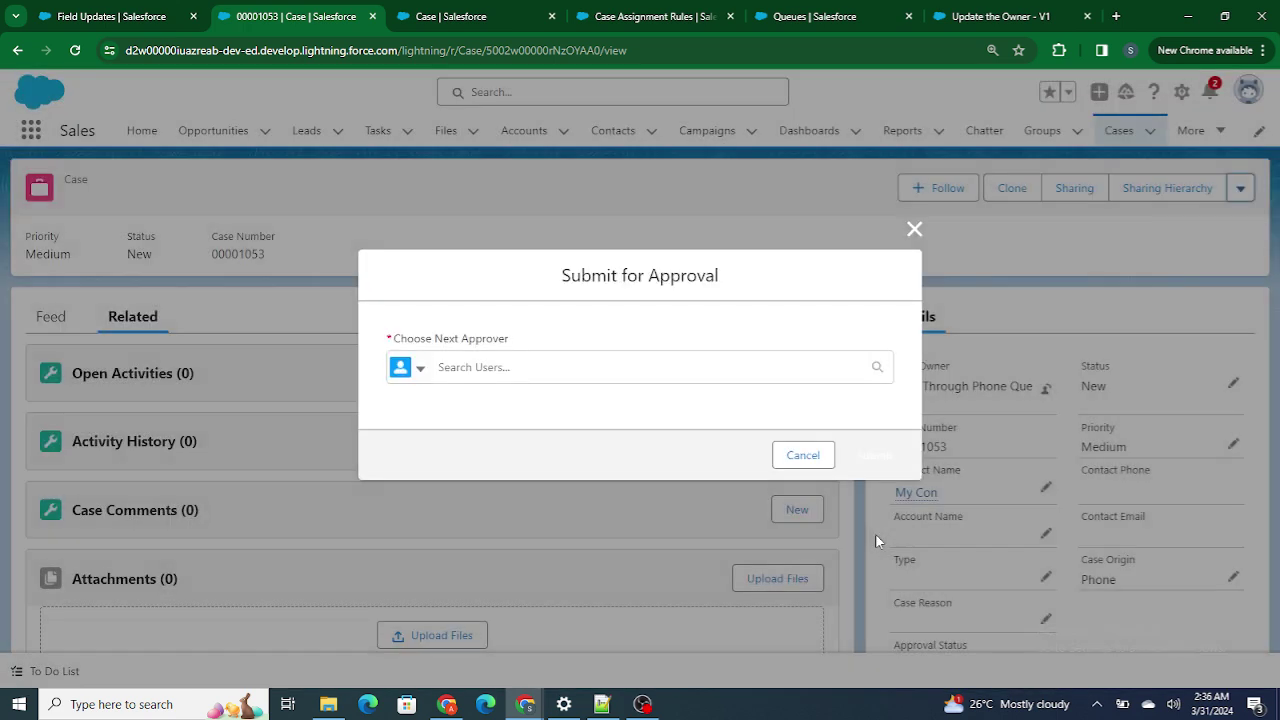
left_click(611, 369)
left_click(544, 411)
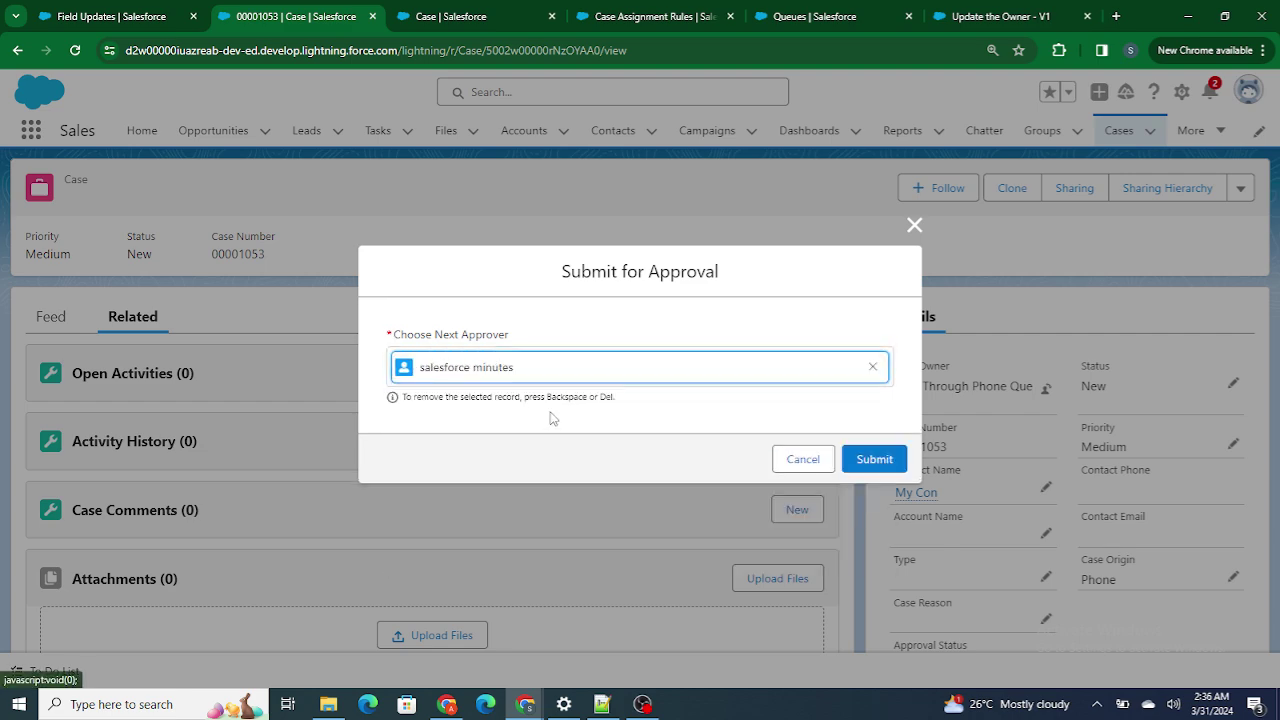
left_click(872, 462)
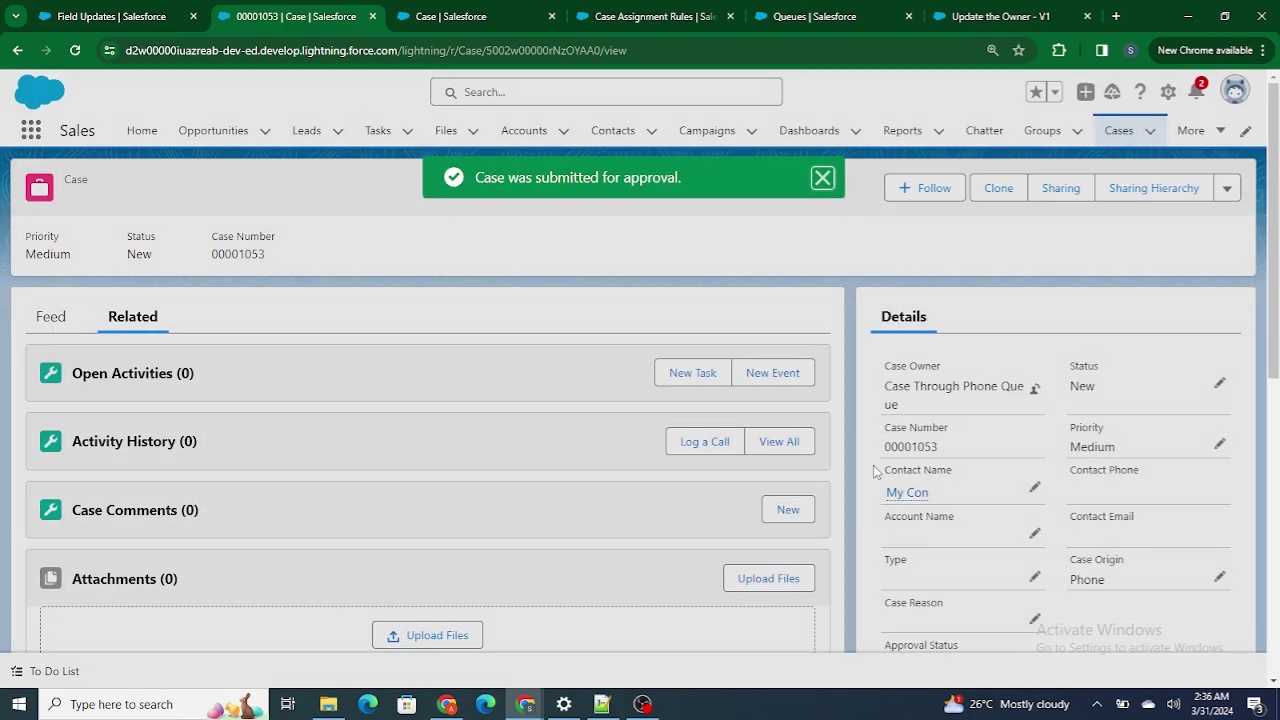
Check the case's Approval Status and compare it with the Submits and Approves stages of the flow line in Notepad++
scroll(951, 500, "down", 2)
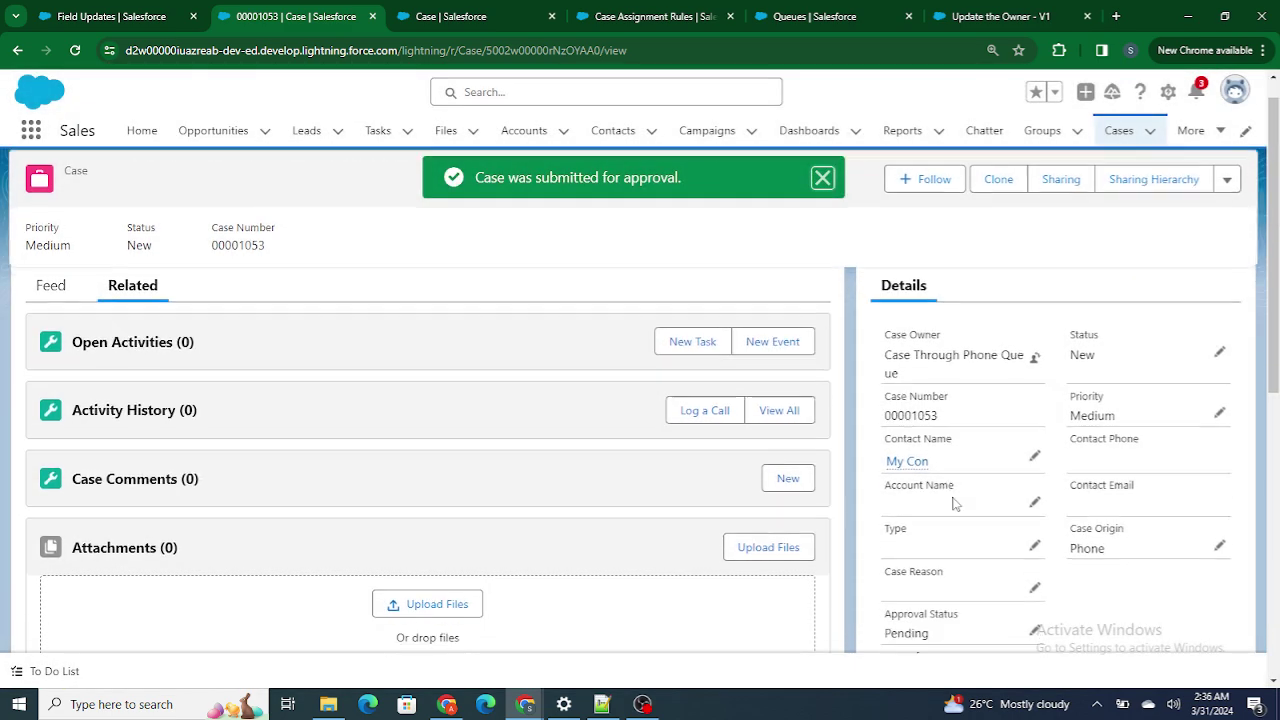
left_click(601, 704)
left_click_drag(328, 240, 552, 240)
double_click(672, 240)
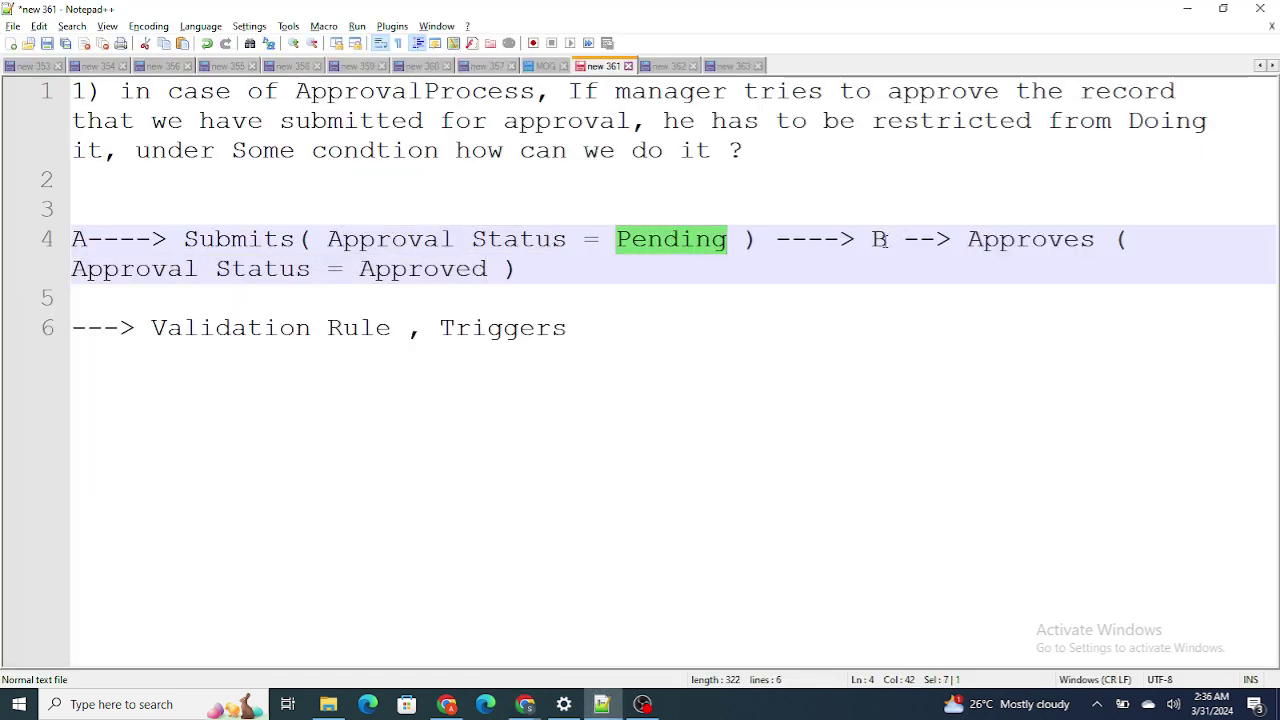
left_click_drag(870, 240, 980, 263)
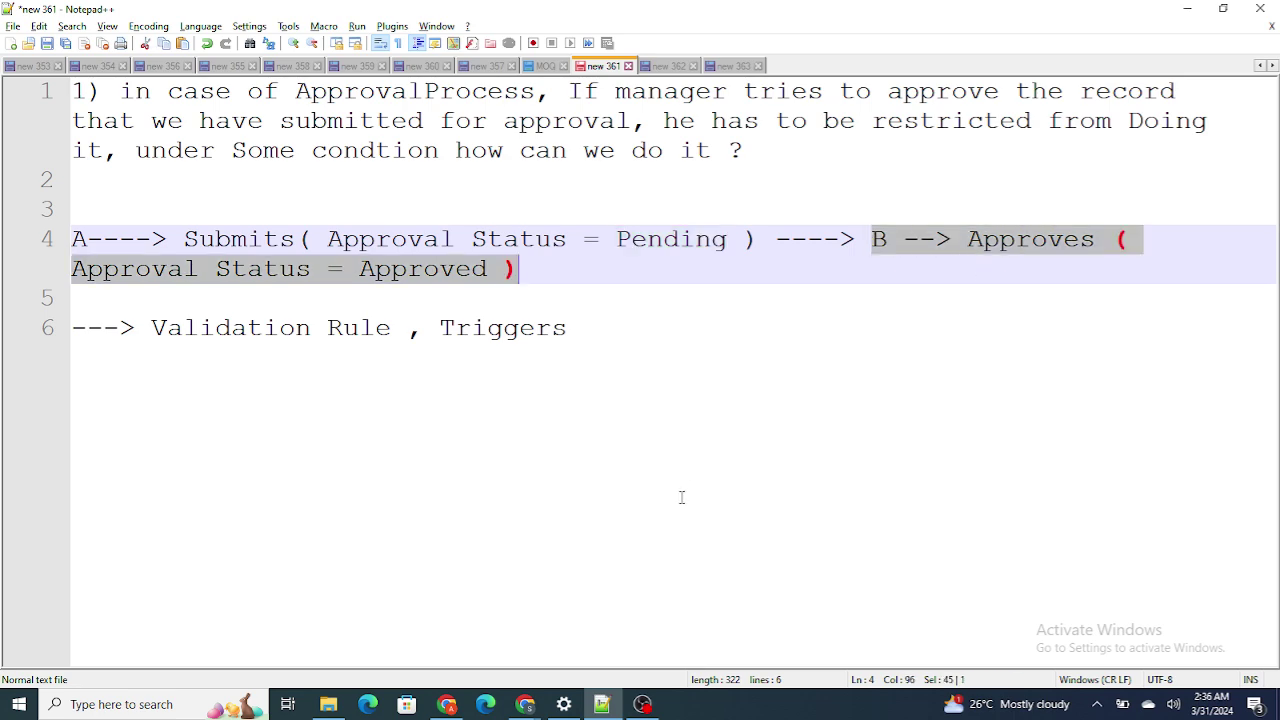
Return to the case in Salesforce and start approving its pending Step 1 request with the comment "Approved"
left_click(603, 704)
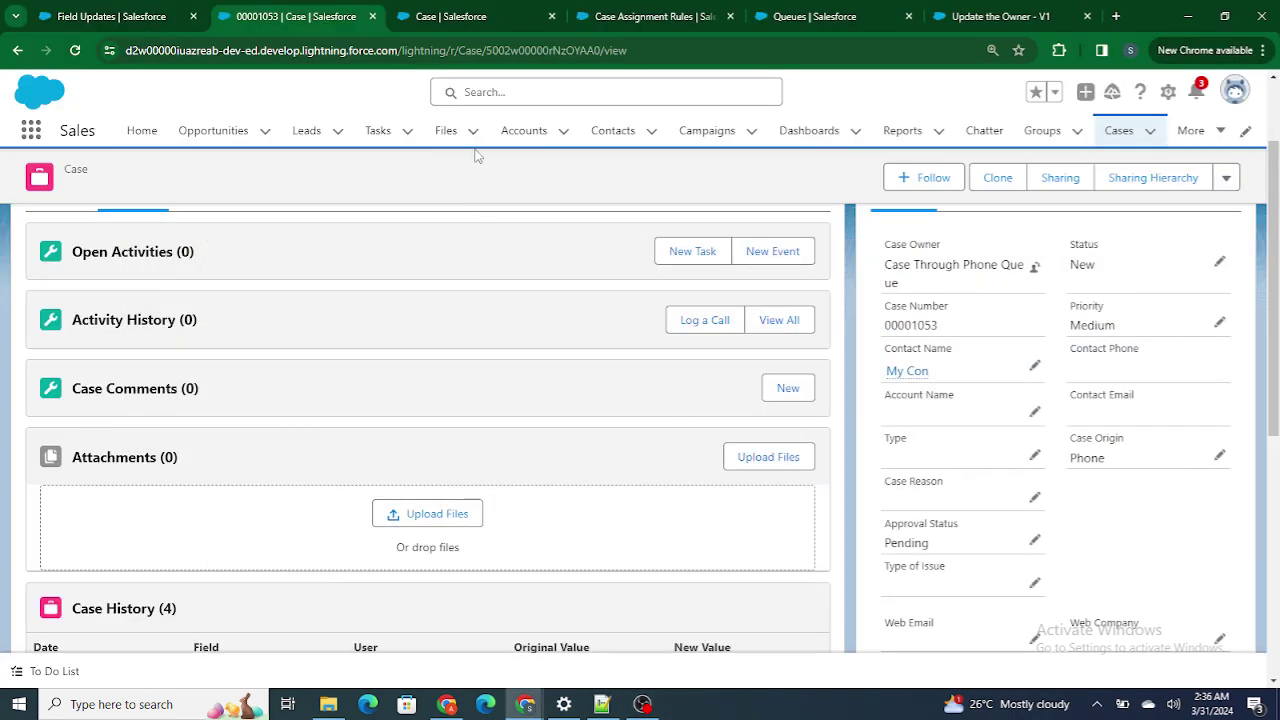
left_click(466, 12)
left_click(231, 10)
scroll(507, 324, "down", 3)
scroll(507, 324, "down", 3)
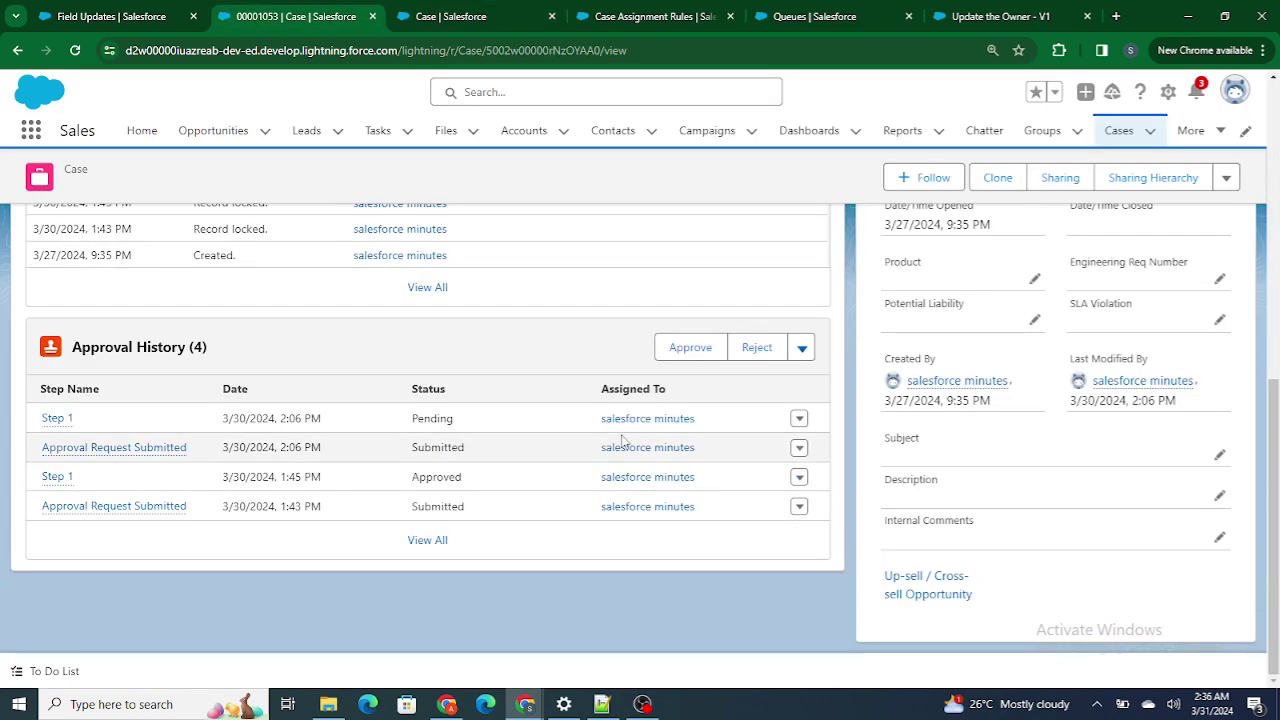
left_click(689, 348)
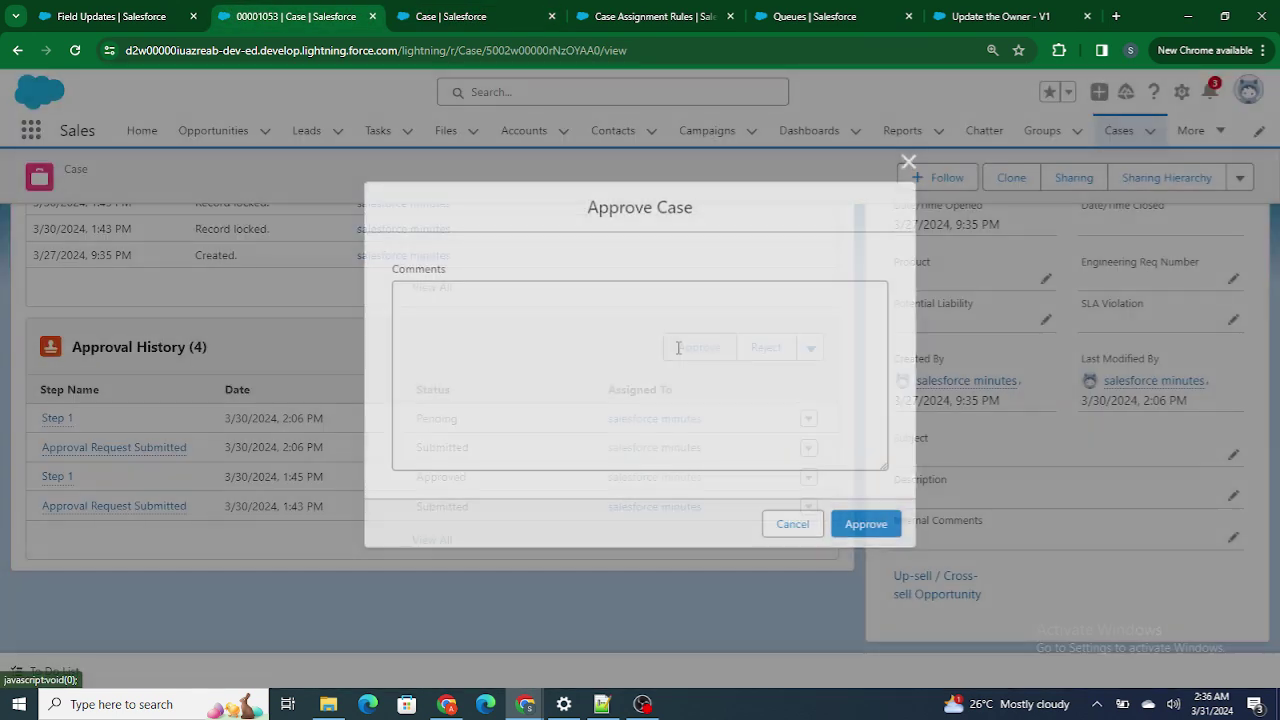
type("Please")
key("ctrl+a")
type("Approved")
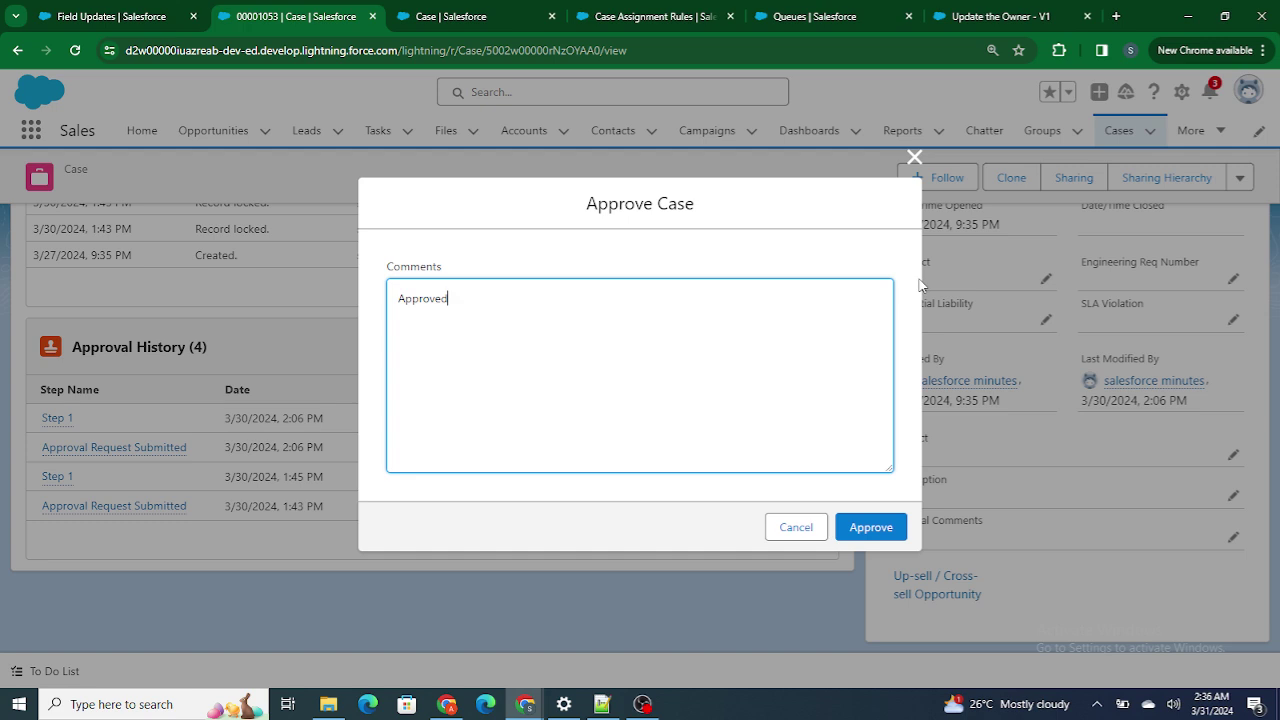
Recheck the Validation_To_Stop_Approval rule's formula, complete the case approval, and check the resulting Approval Status
left_click(440, 16)
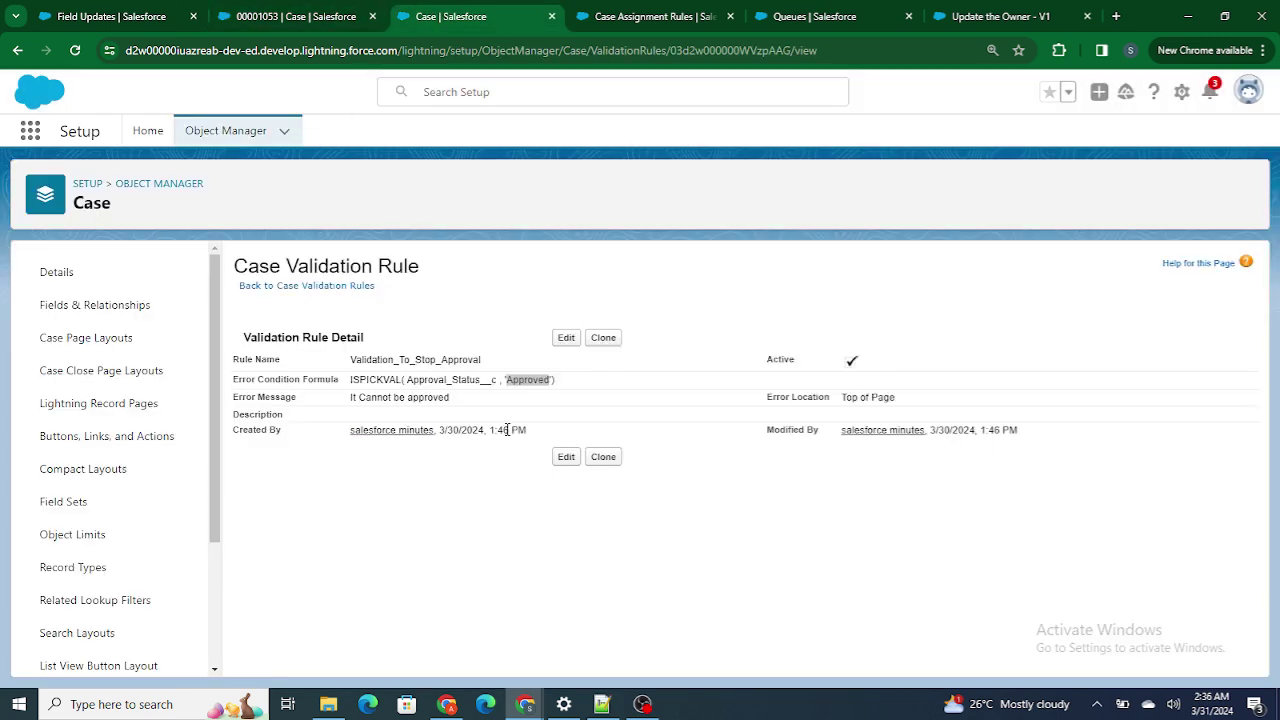
left_click(329, 14)
left_click(880, 527)
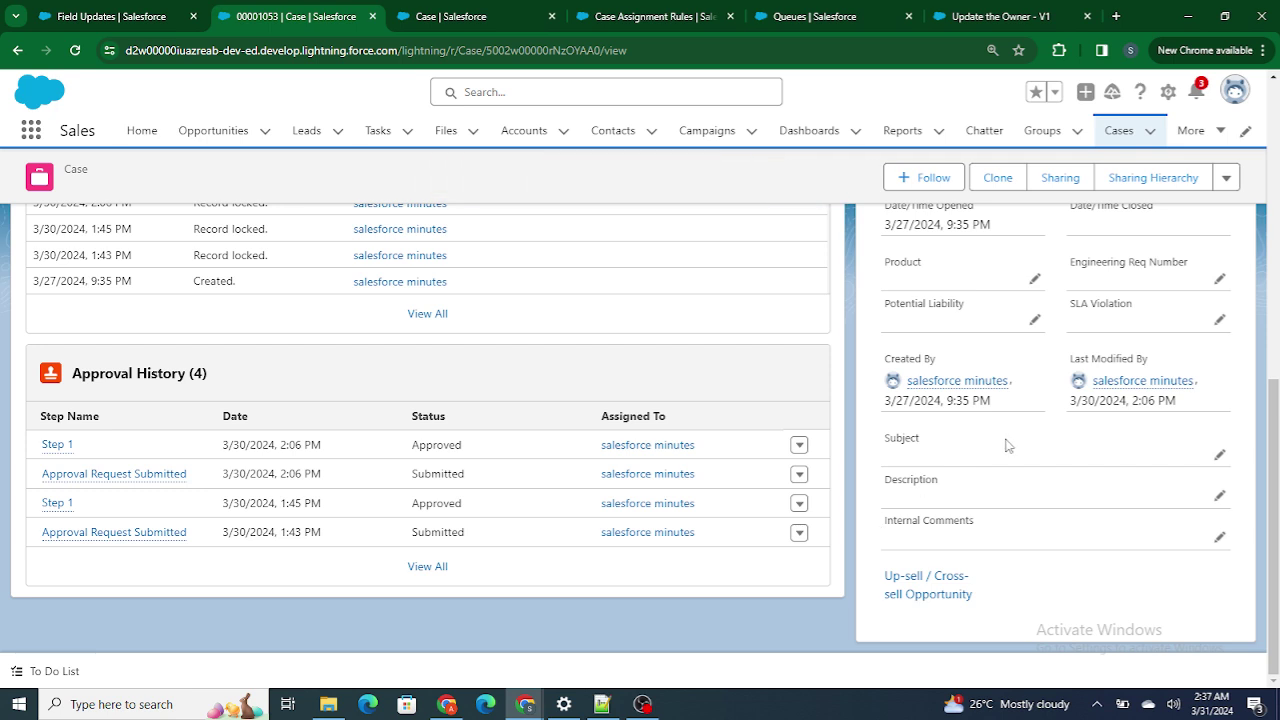
scroll(1005, 443, "up", 2)
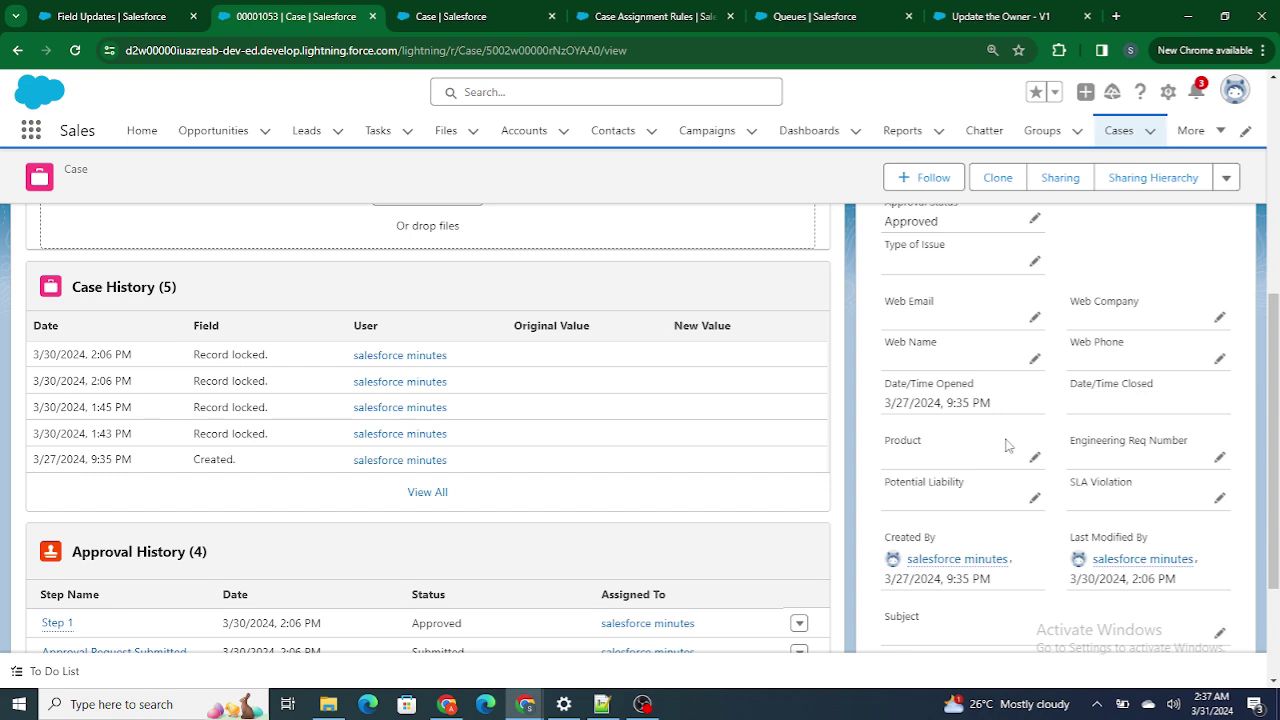
Switch to Notepad++ and delete the A-to-B flow line and the "Validation Rule , Triggers" line below the question
left_click(601, 704)
left_click(541, 290)
left_click_drag(629, 340, 74, 240)
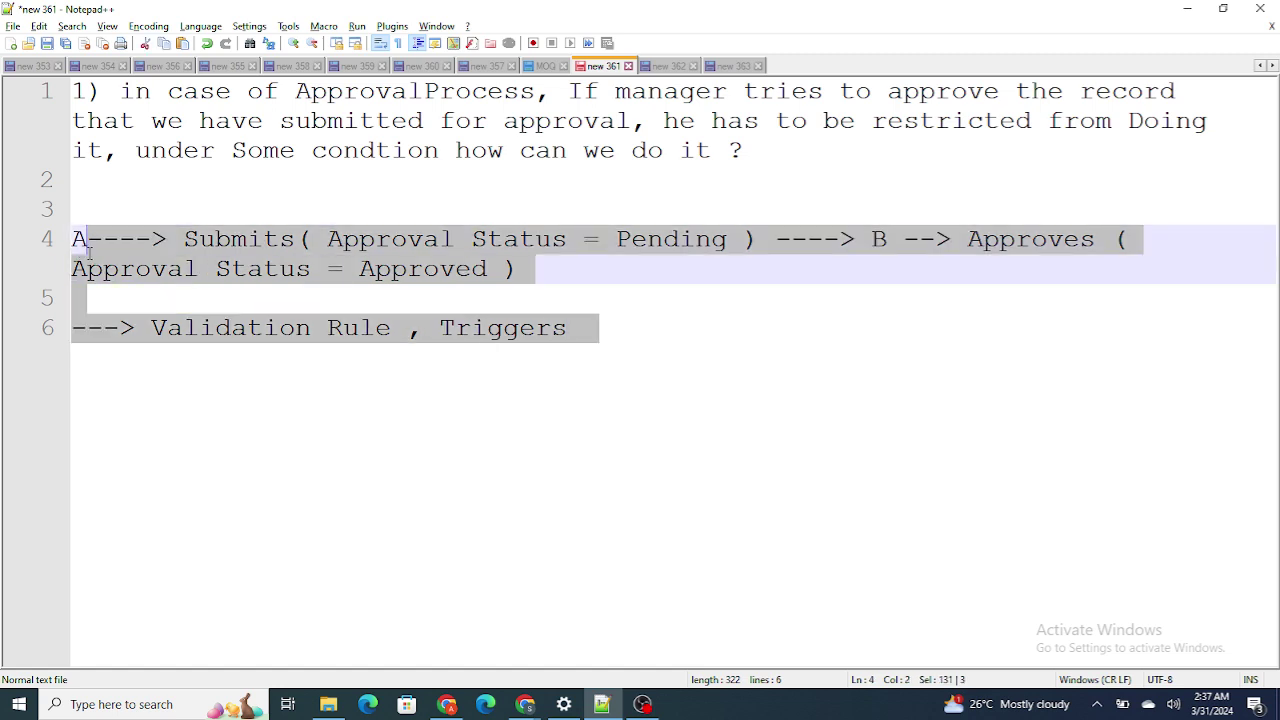
key("BackSpace")
key("BackSpace")
key("Return")
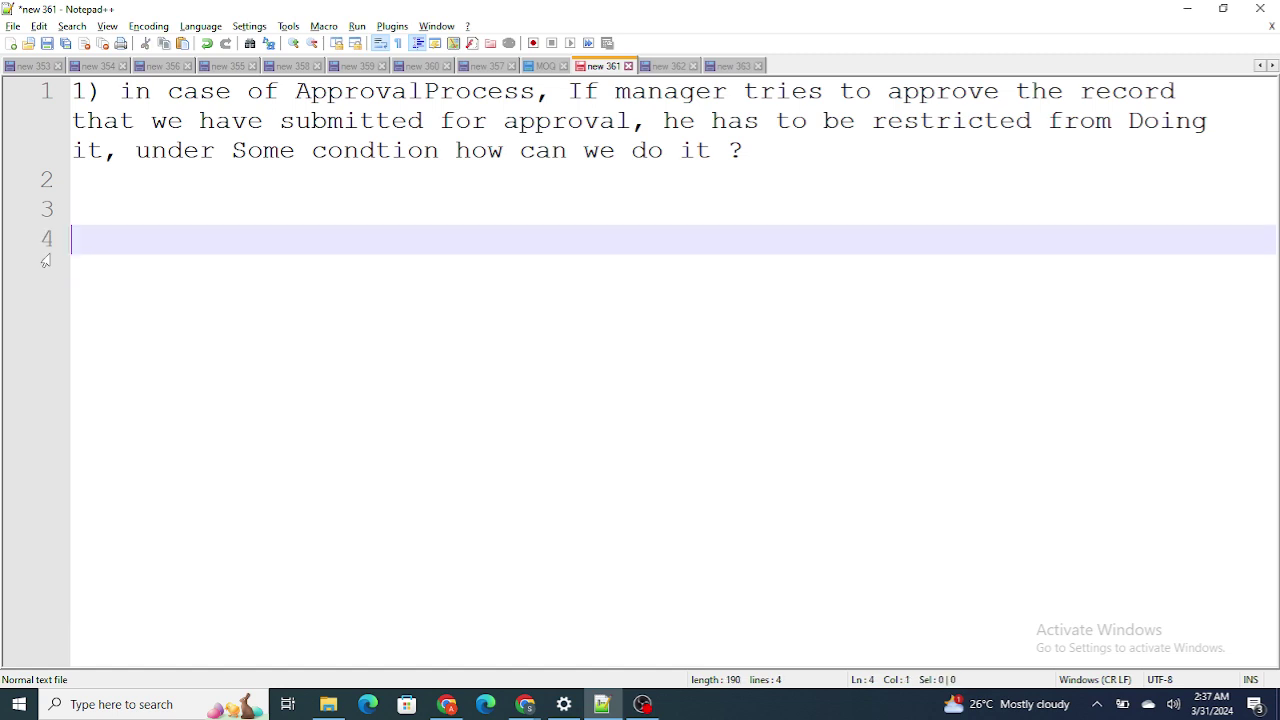
Add the lines "---> validation" and "---> ApprovalProcess" below the question, separated by two blank lines
key("Return")
type("---> validation")
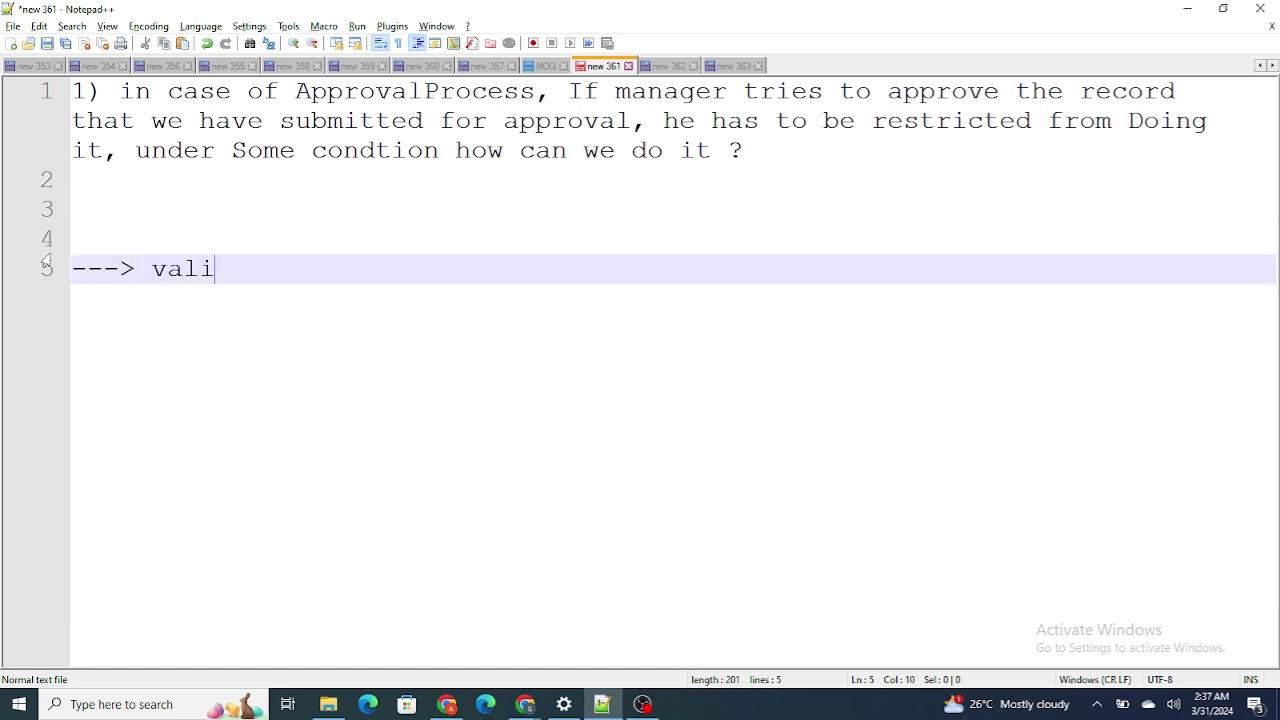
key("Return")
key("Return")
key("Return")
type("-")
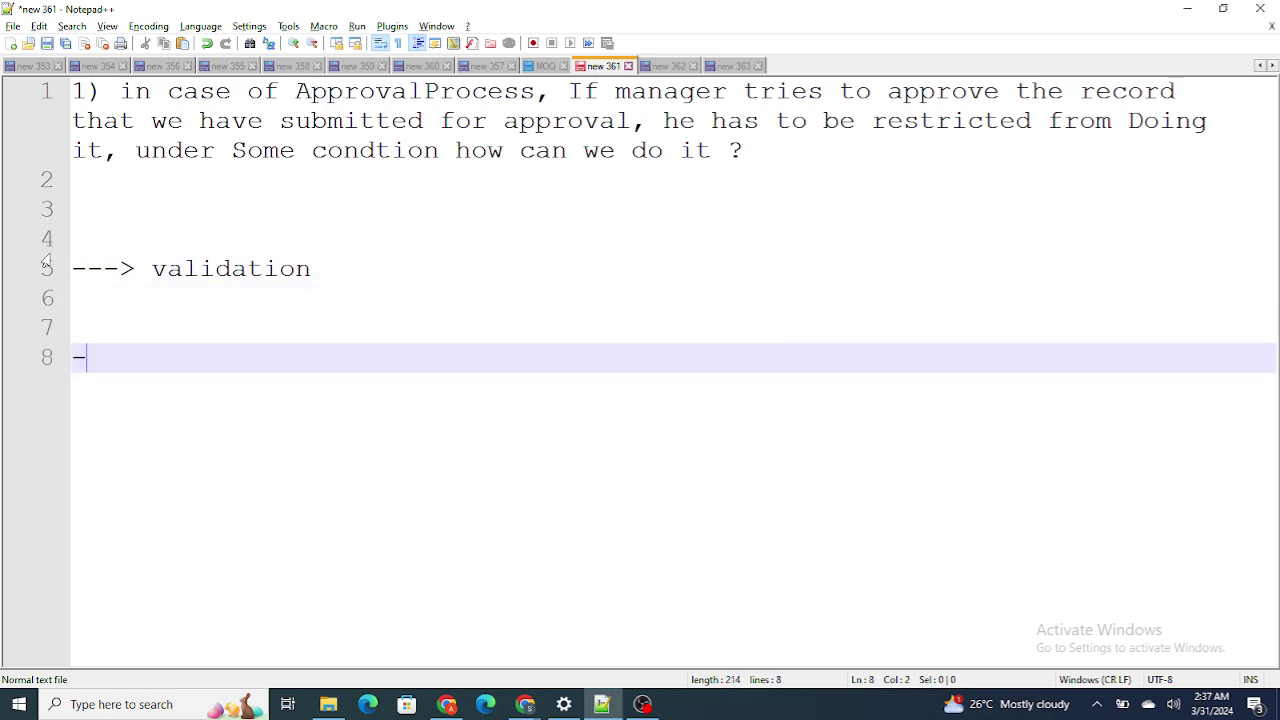
type("--> Approv")
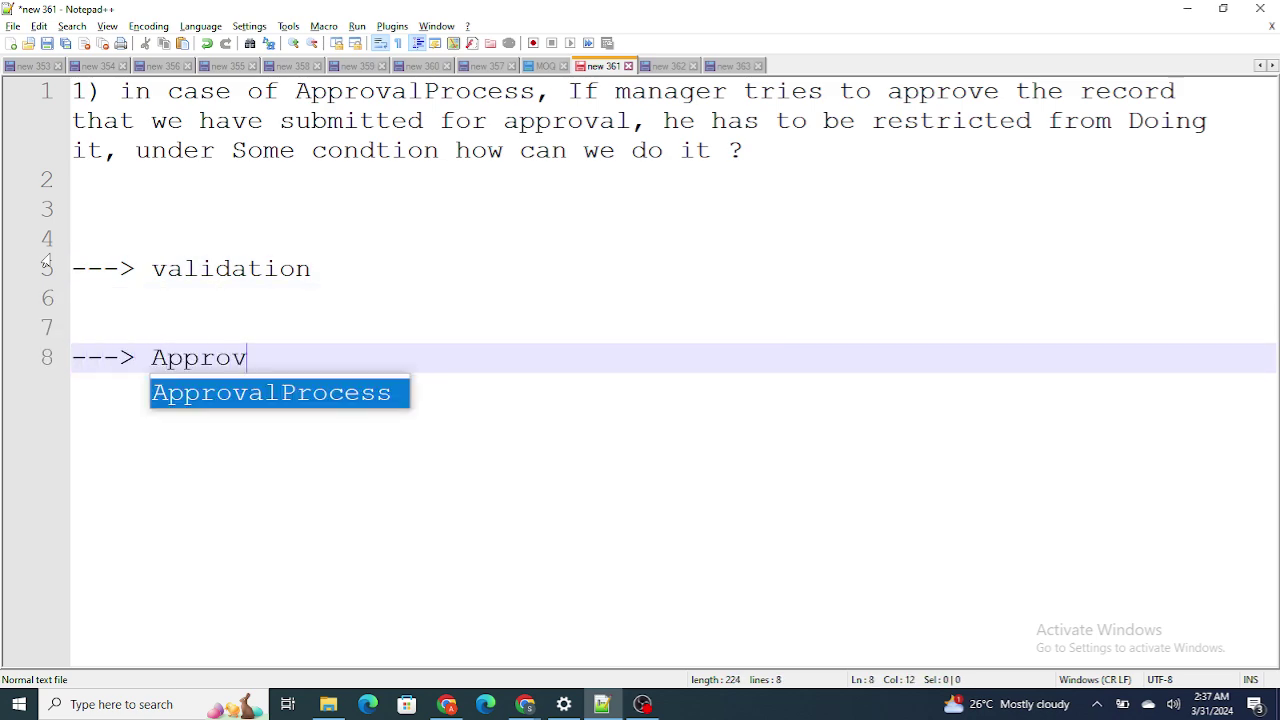
key("Return")
Switch to Salesforce and leave the Update To Approved field update without saving, returning to its approval process
key("alt+Tab")
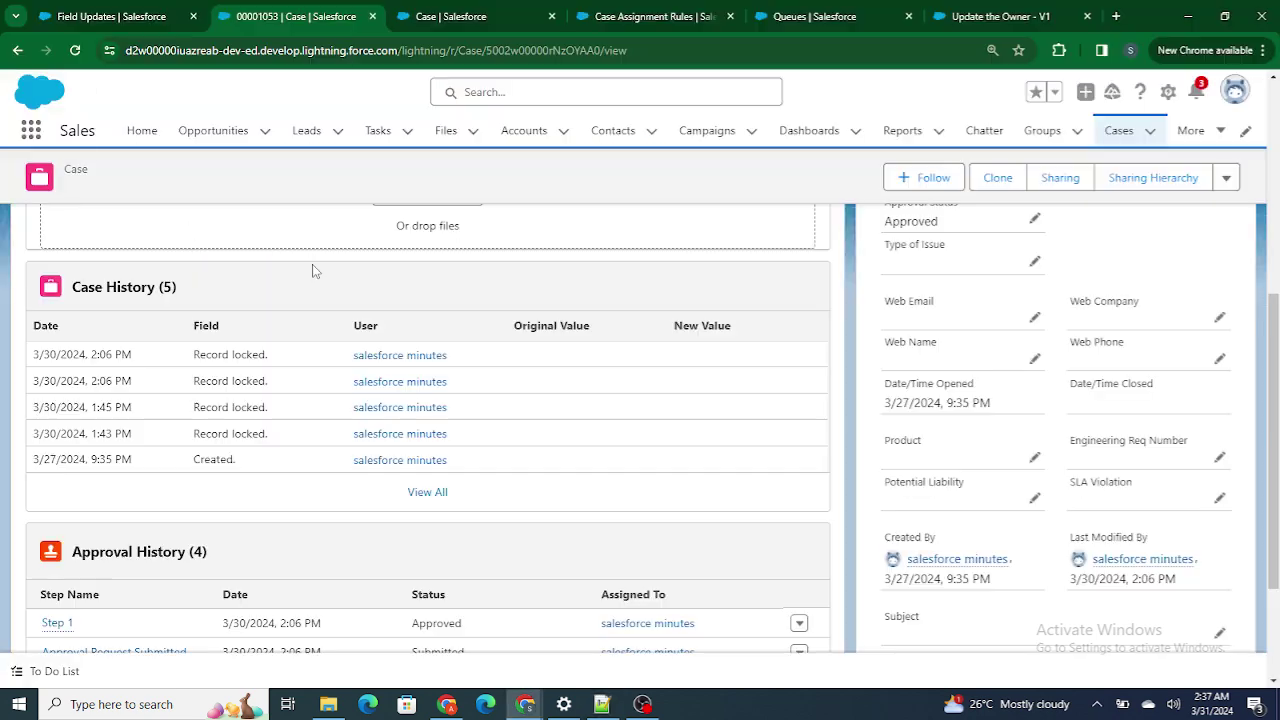
left_click(140, 15)
key("alt+Tab")
key("alt+Tab")
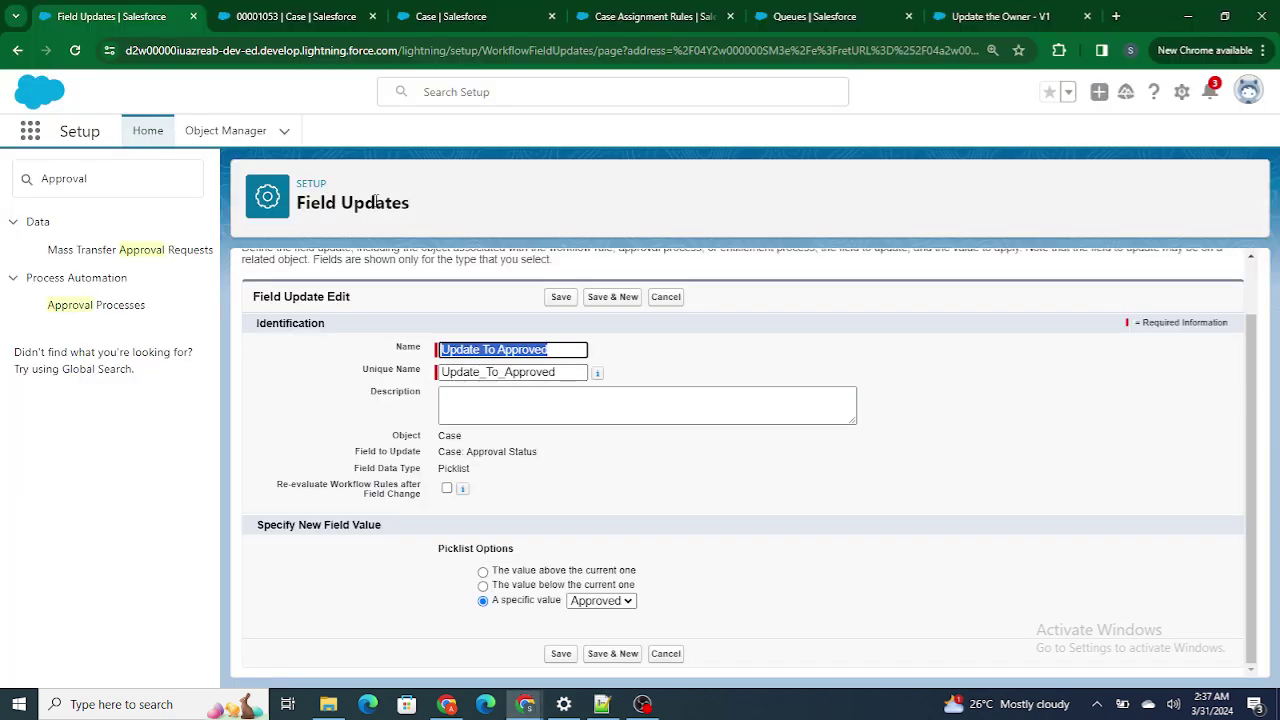
left_click(664, 301)
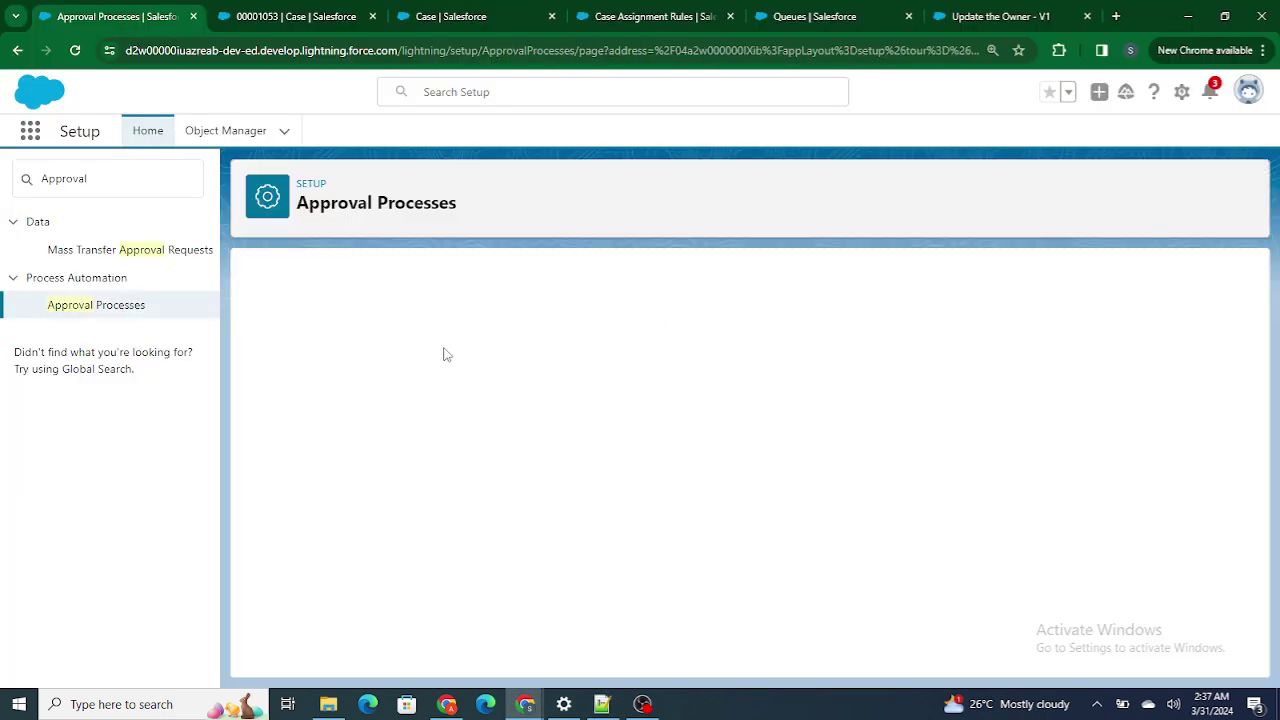
Compare the validation note with the Case Approval New process and examine its Status Changed to Pending initial submission action
key("alt+Tab")
left_click_drag(324, 283, 183, 270)
key("alt+Tab")
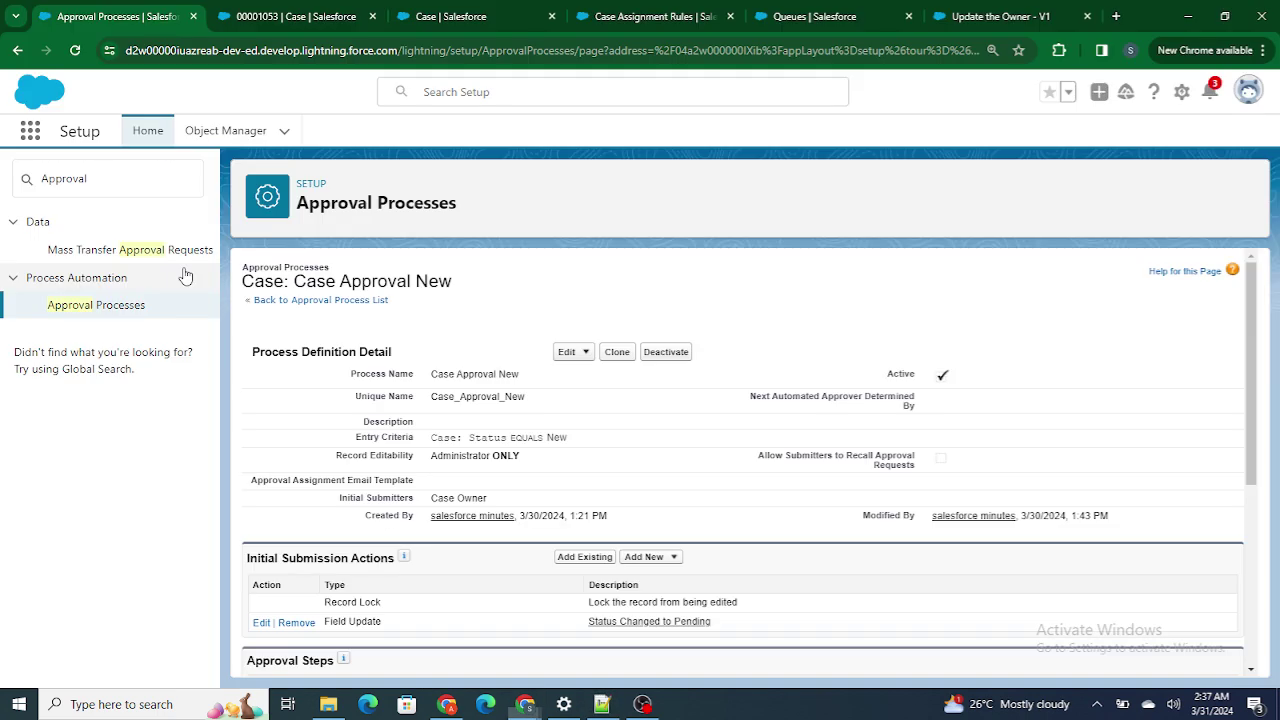
scroll(411, 426, "down", 1)
scroll(411, 426, "down", 2)
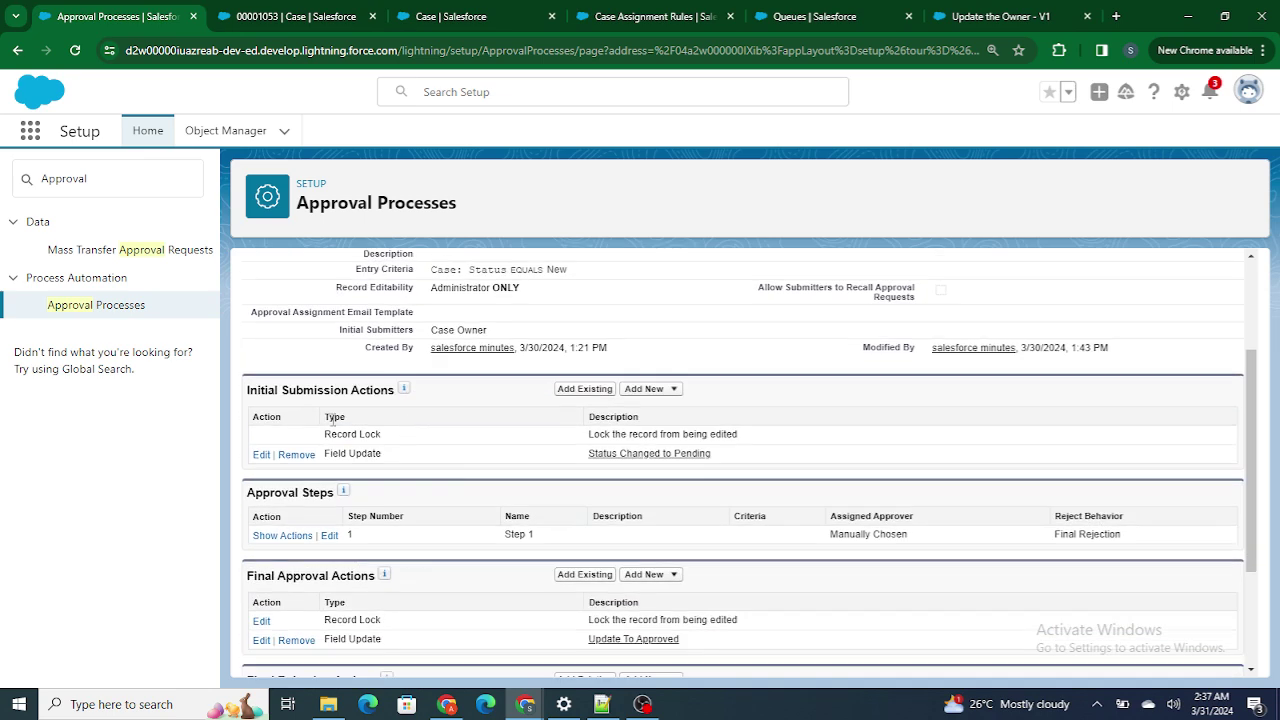
key("alt+Tab")
key("alt+Tab")
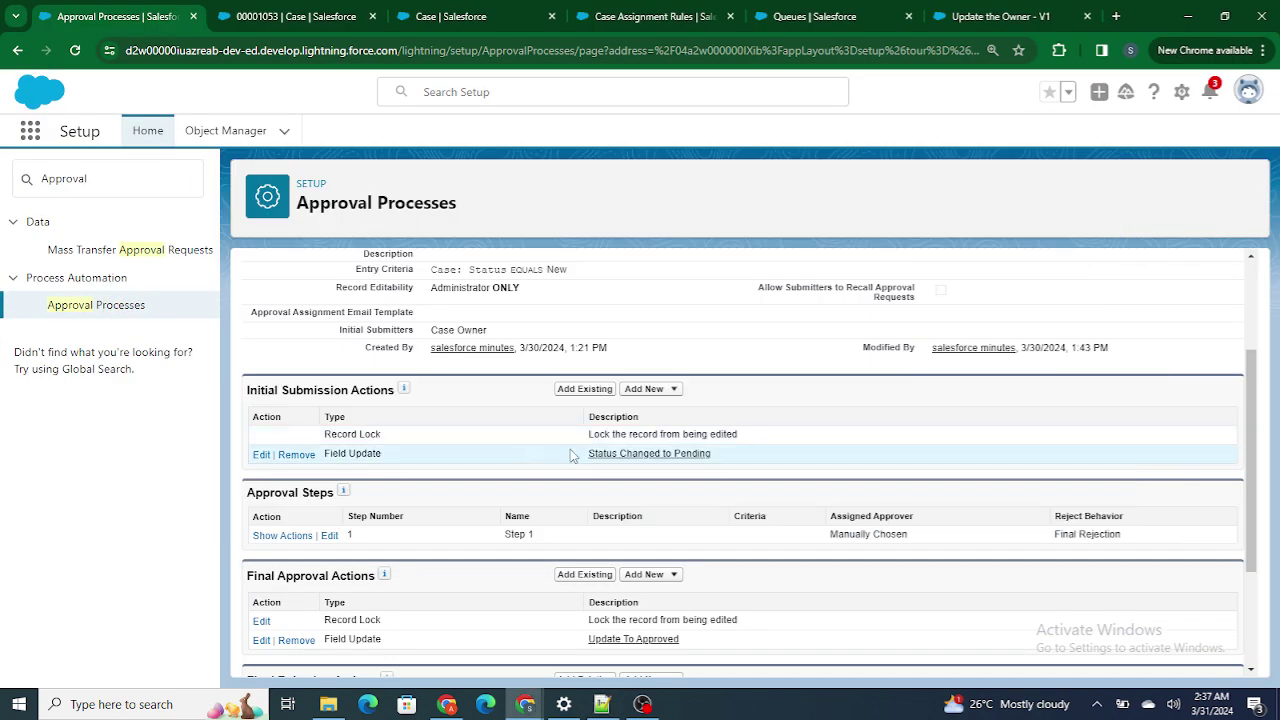
left_click_drag(583, 453, 740, 454)
Switch to Notepad++ and append "( Pending )" after "validation"
key("alt+Tab")
left_click(340, 257)
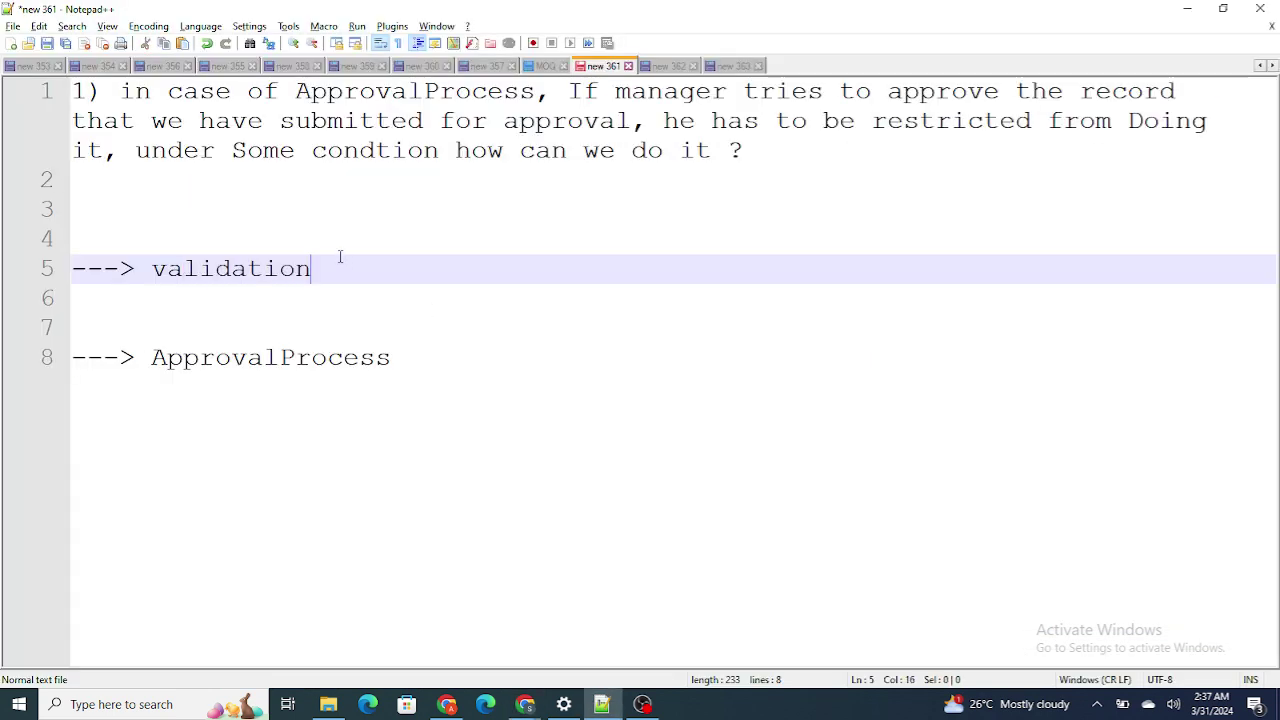
type("( Pen")
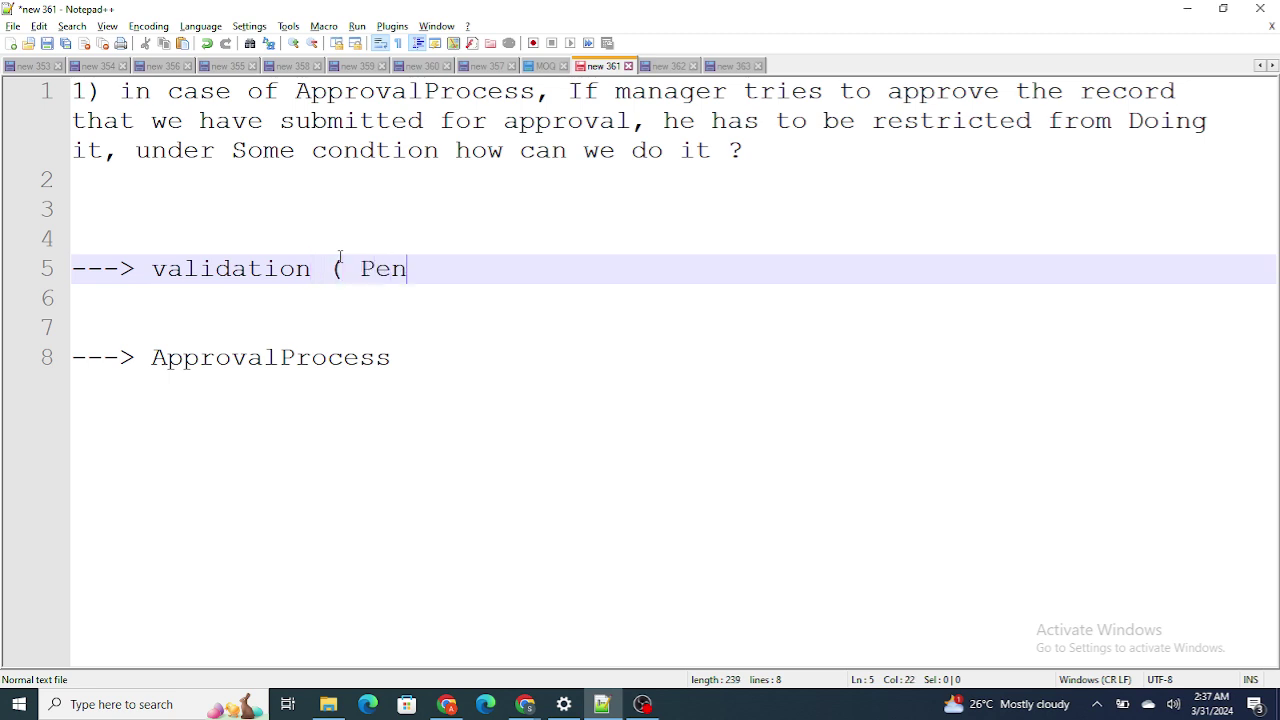
type("ding )")
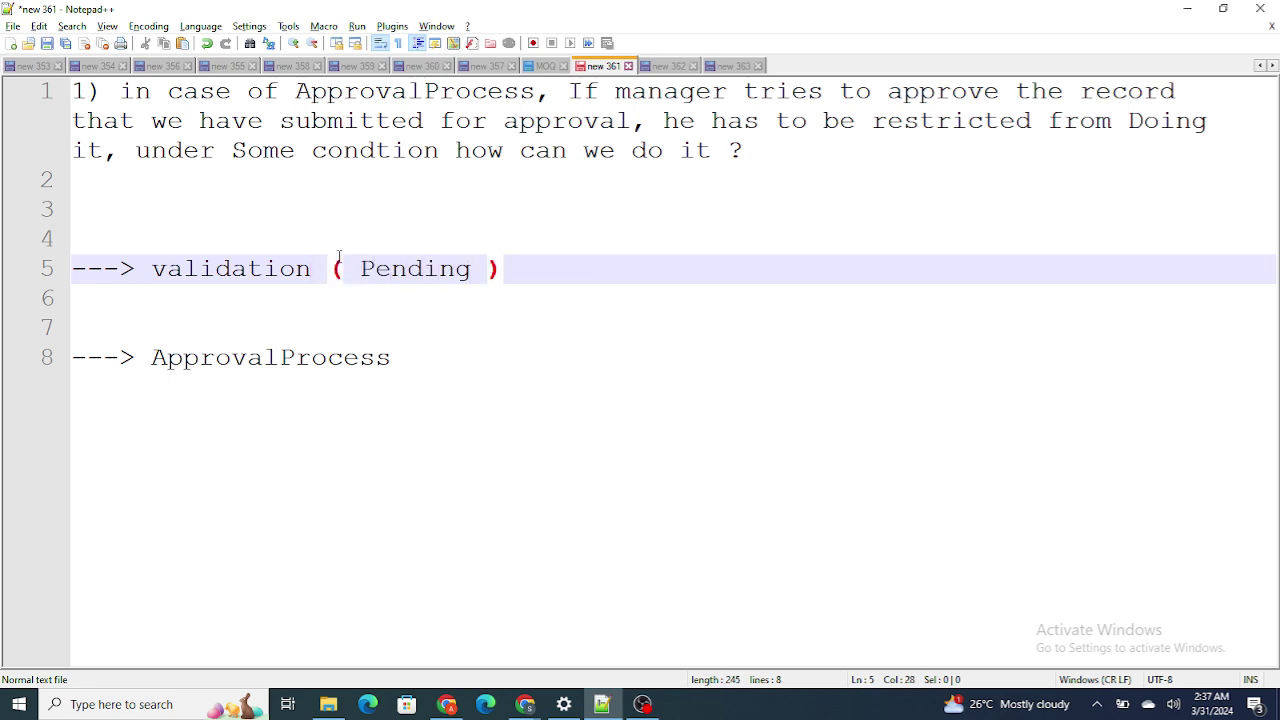
left_click_drag(166, 268, 305, 272)
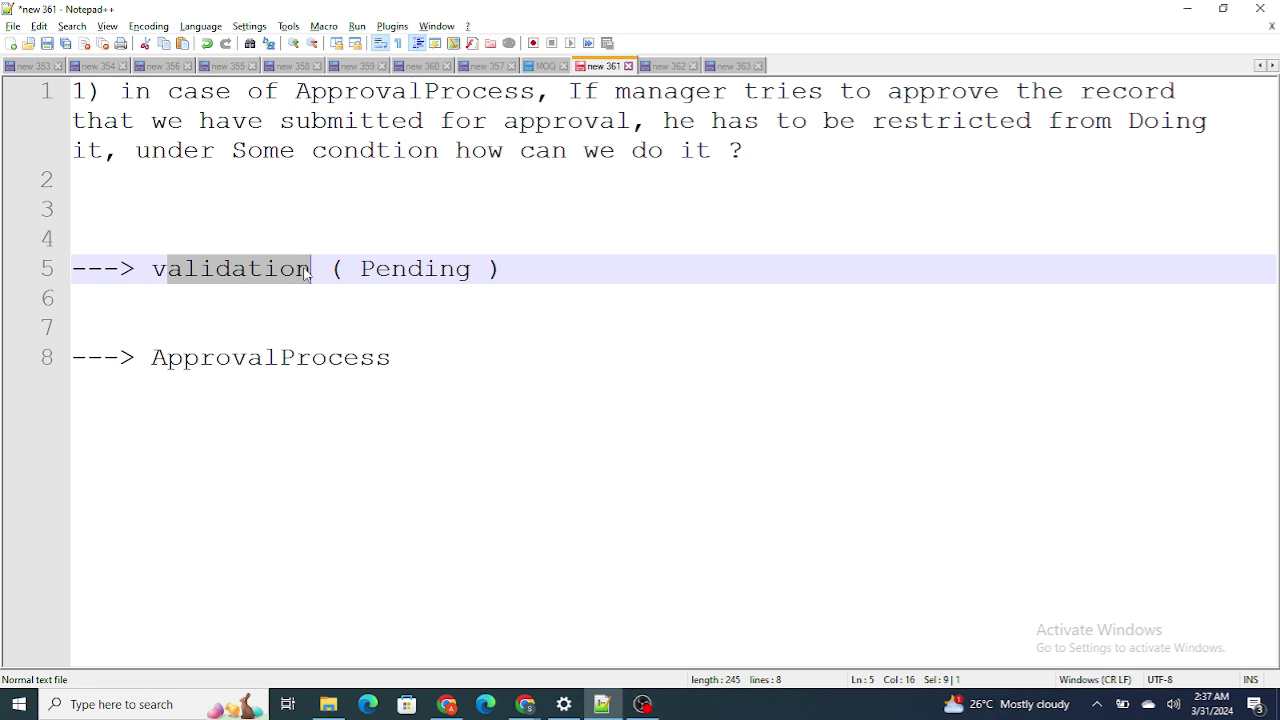
Append "( Approved )" after "ApprovalProcess" on the last line of the note
left_click(429, 355)
type("(")
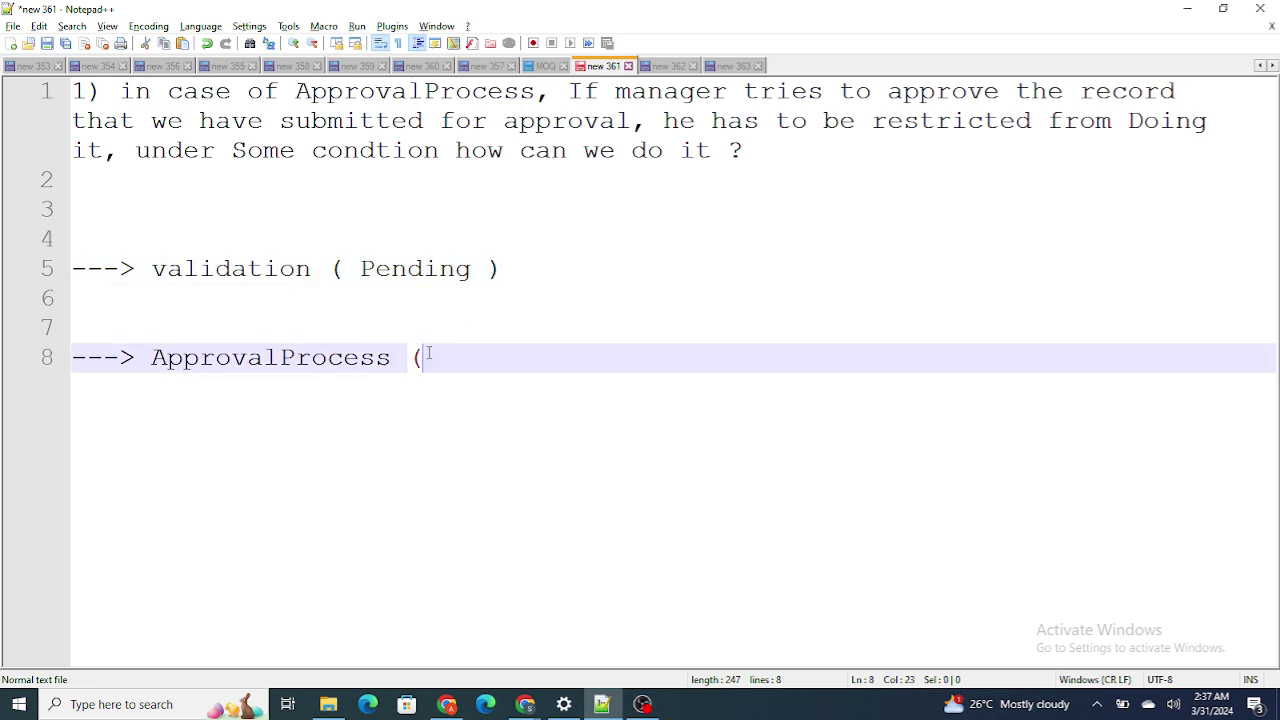
type(" Approved ")
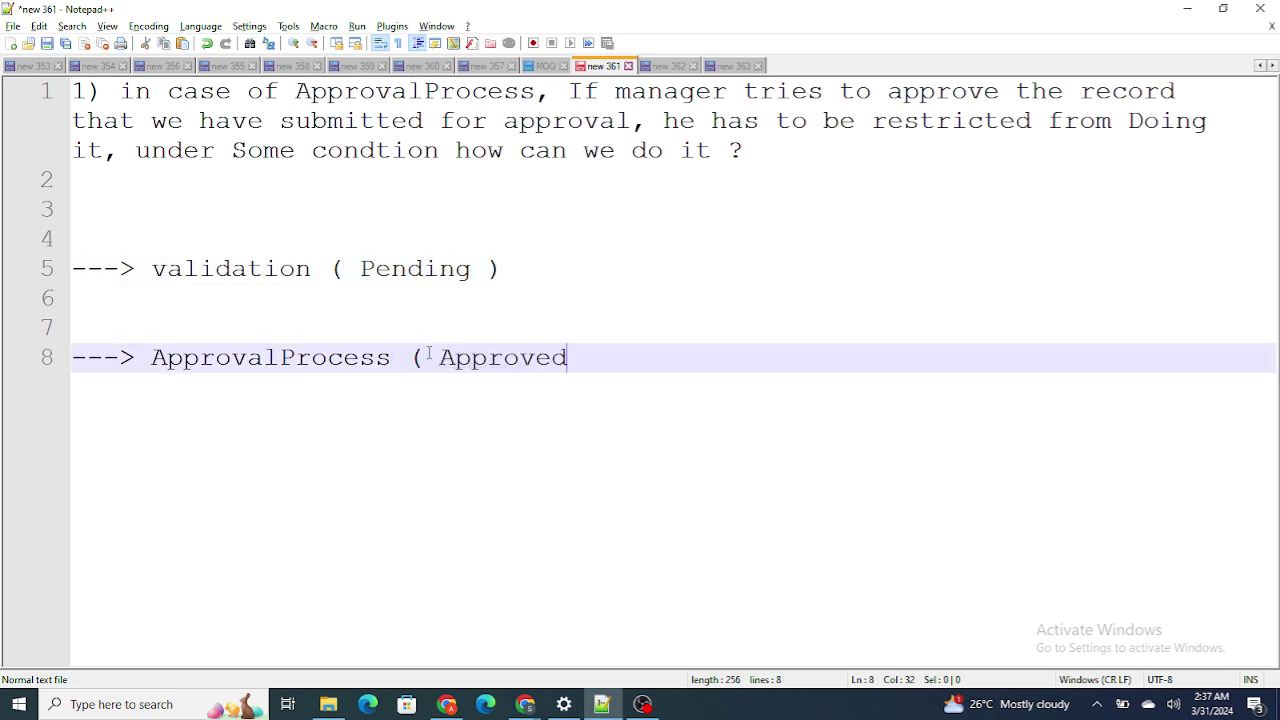
type(")")
Compare the validation note and its Pending status with the ApprovalProcess note and its Approved status
left_click_drag(152, 268, 320, 276)
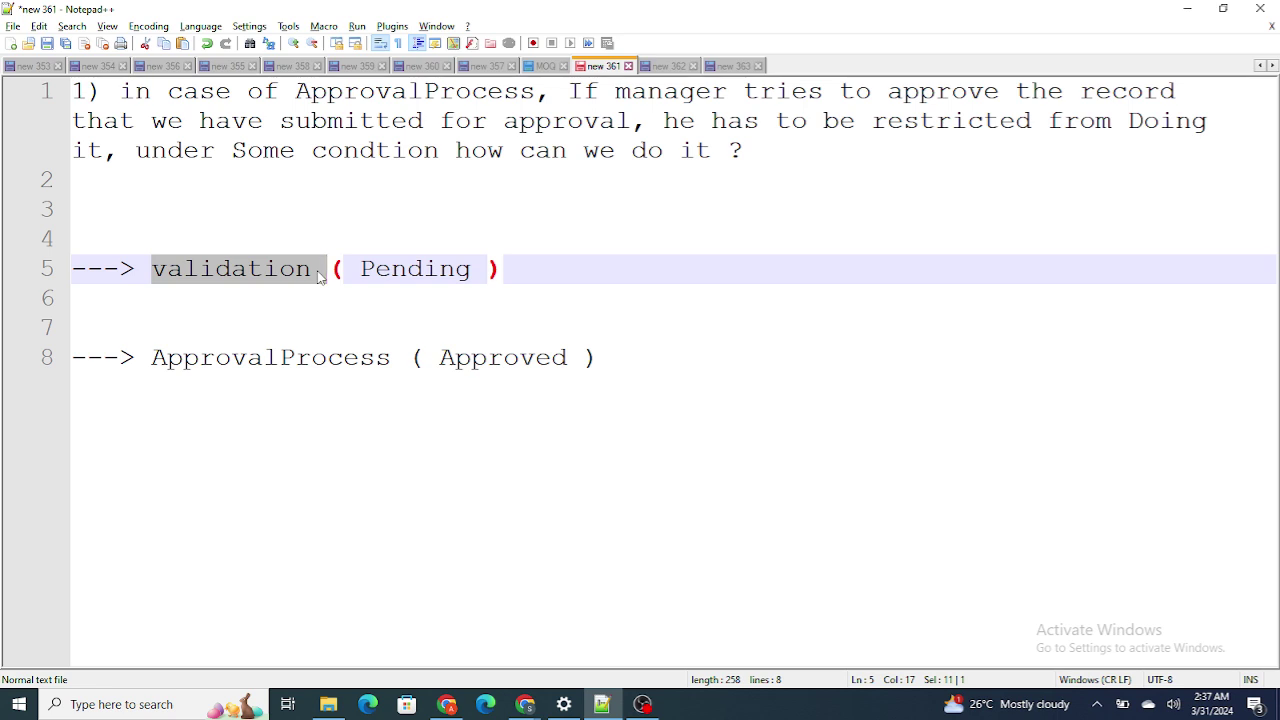
double_click(422, 268)
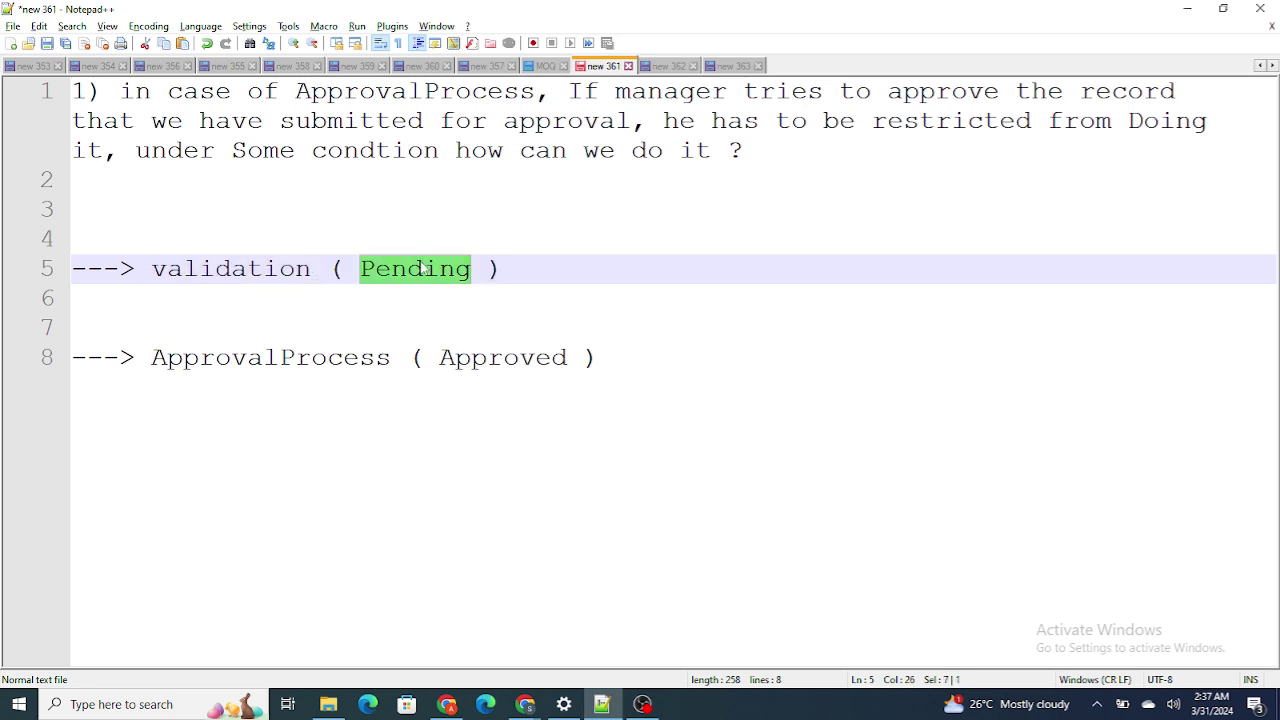
left_click(349, 360)
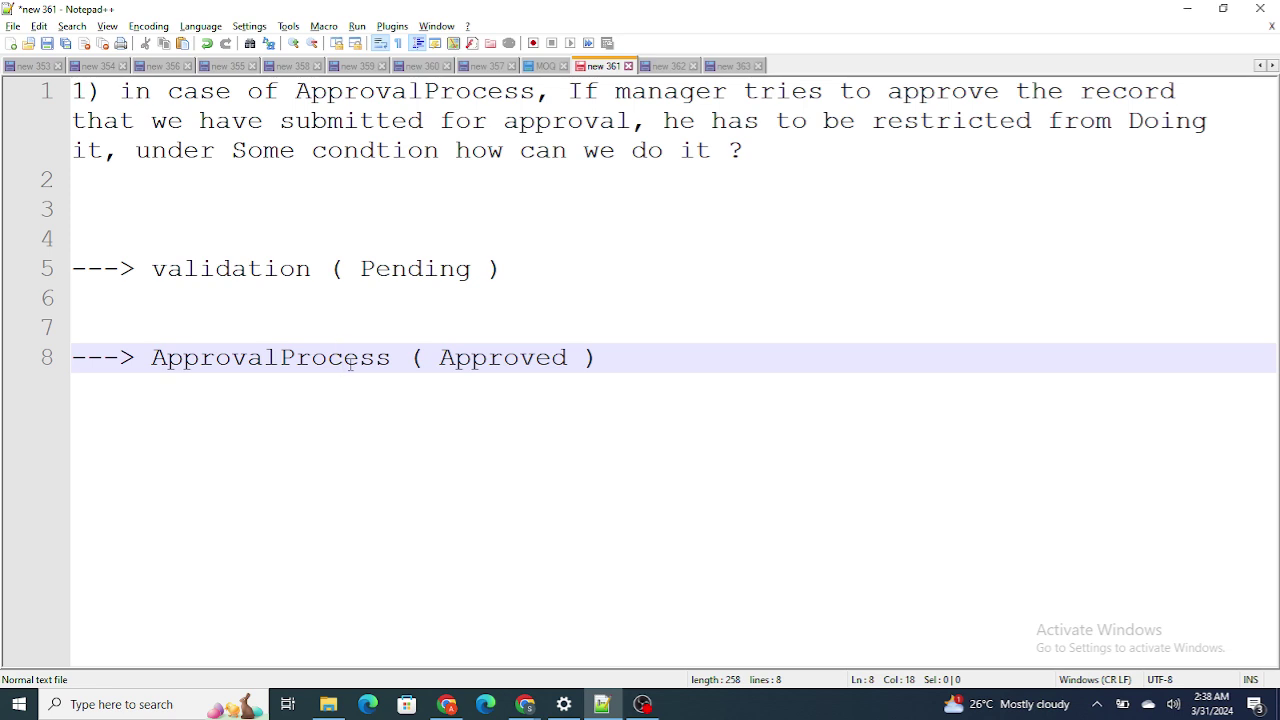
double_click(495, 362)
double_click(343, 362)
double_click(497, 362)
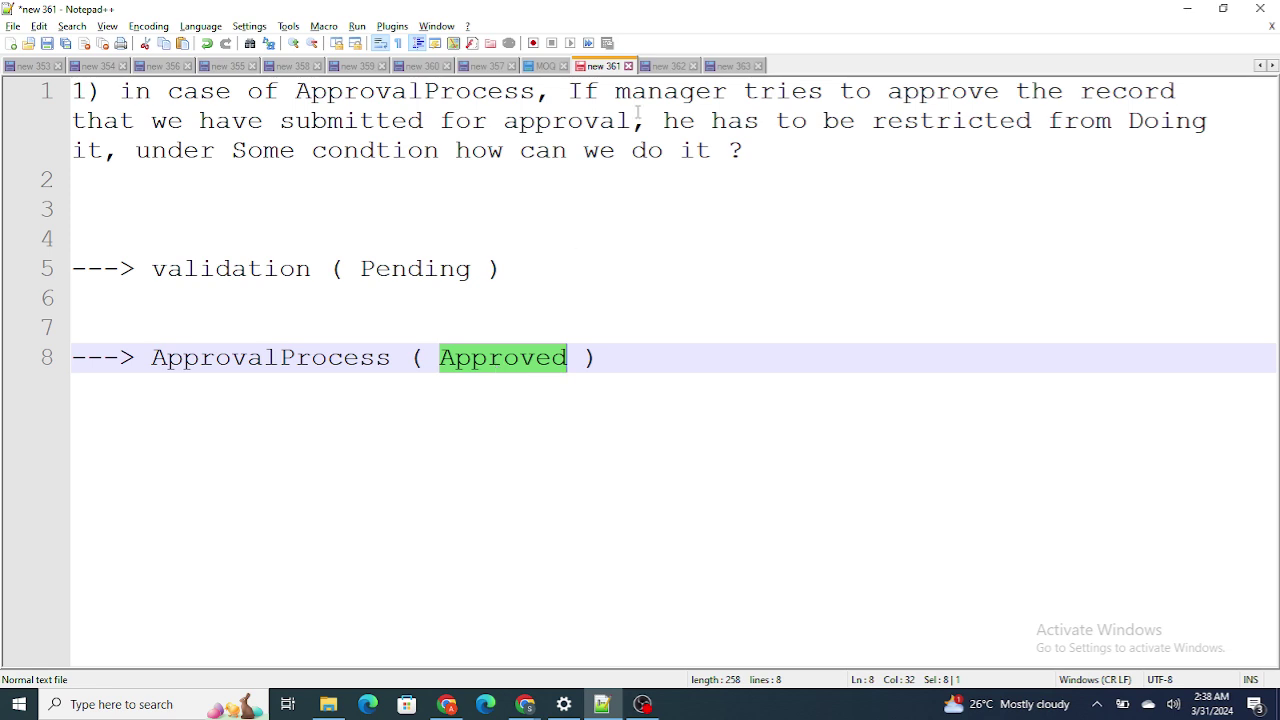
Open the note with question 2 and add "Case Assign & Flow ---> Same Entry Criteria" after two blank lines
left_click(668, 66)
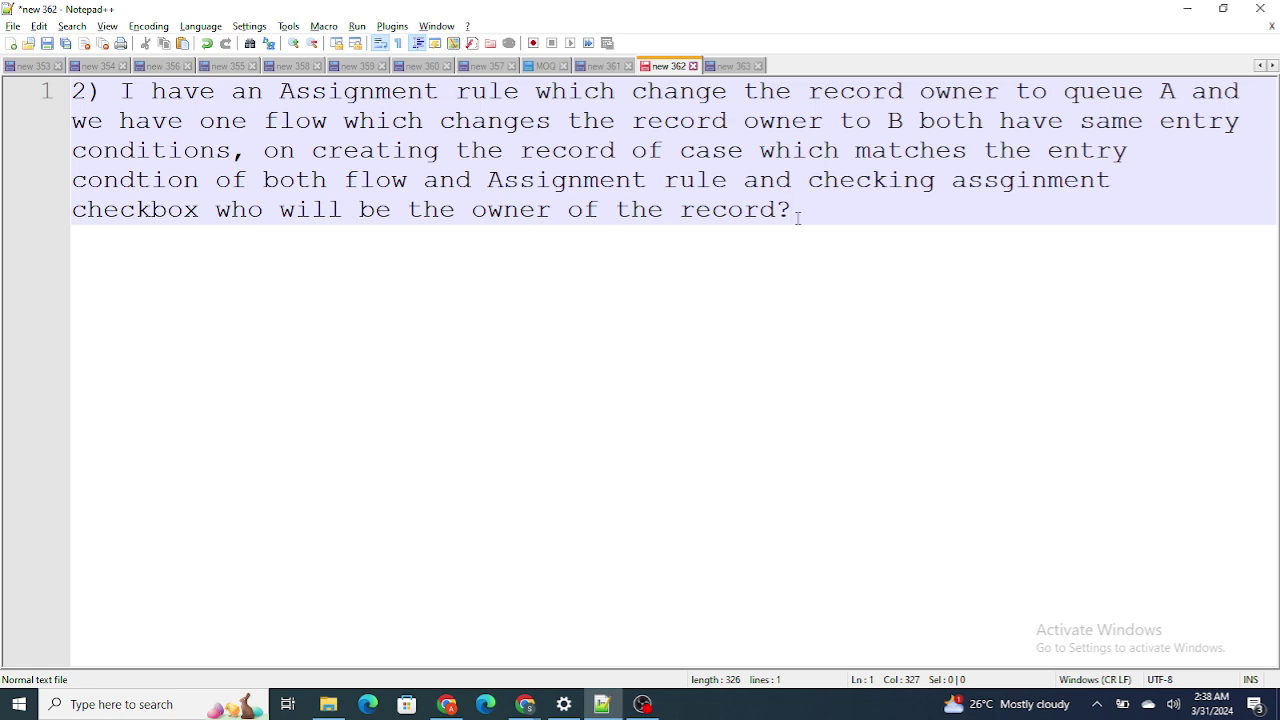
key("Return")
key("Return")
key("Return")
type("Case Assigfn")
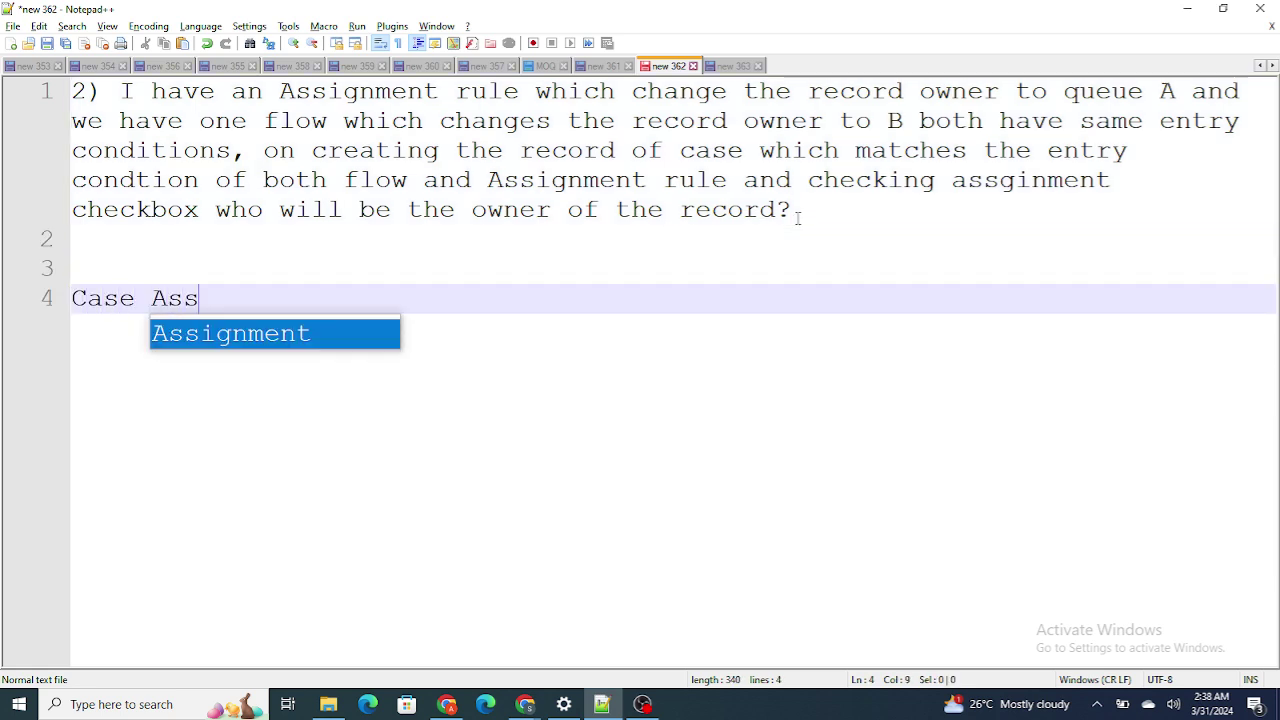
key("BackSpace")
key("BackSpace")
key("BackSpace")
type("n & Flow ")
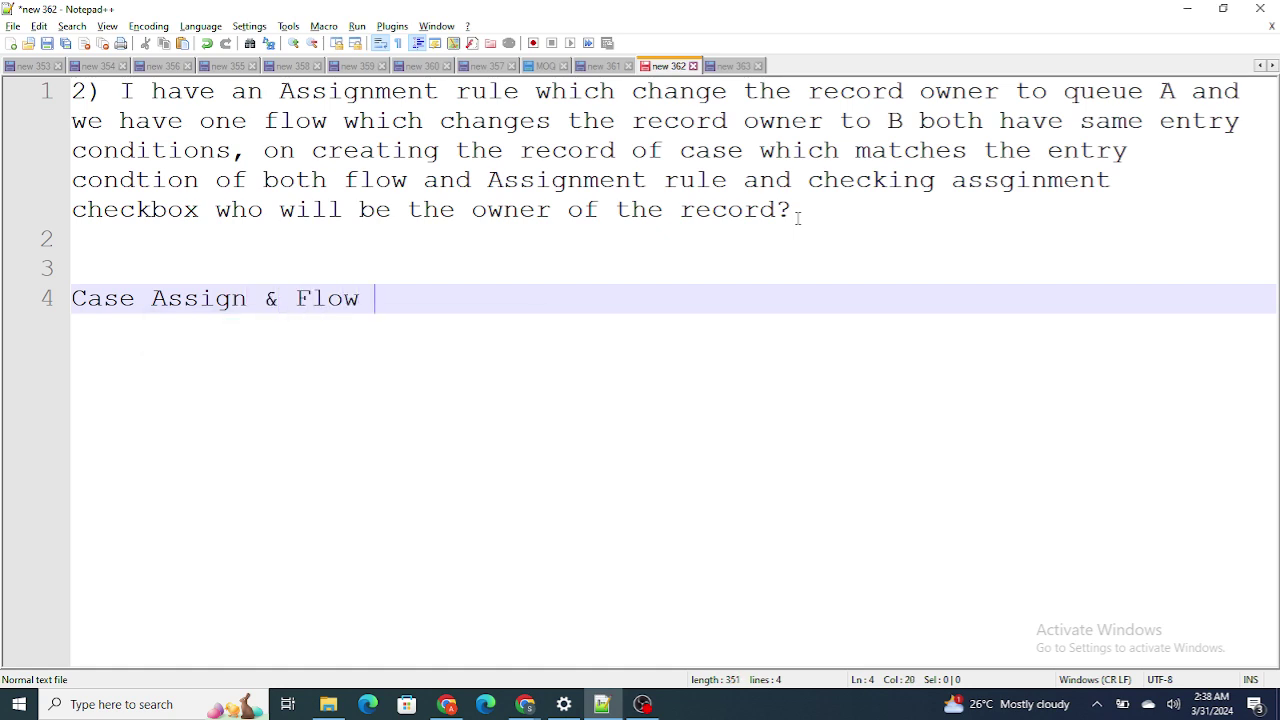
type("---> Same Entry Cr")
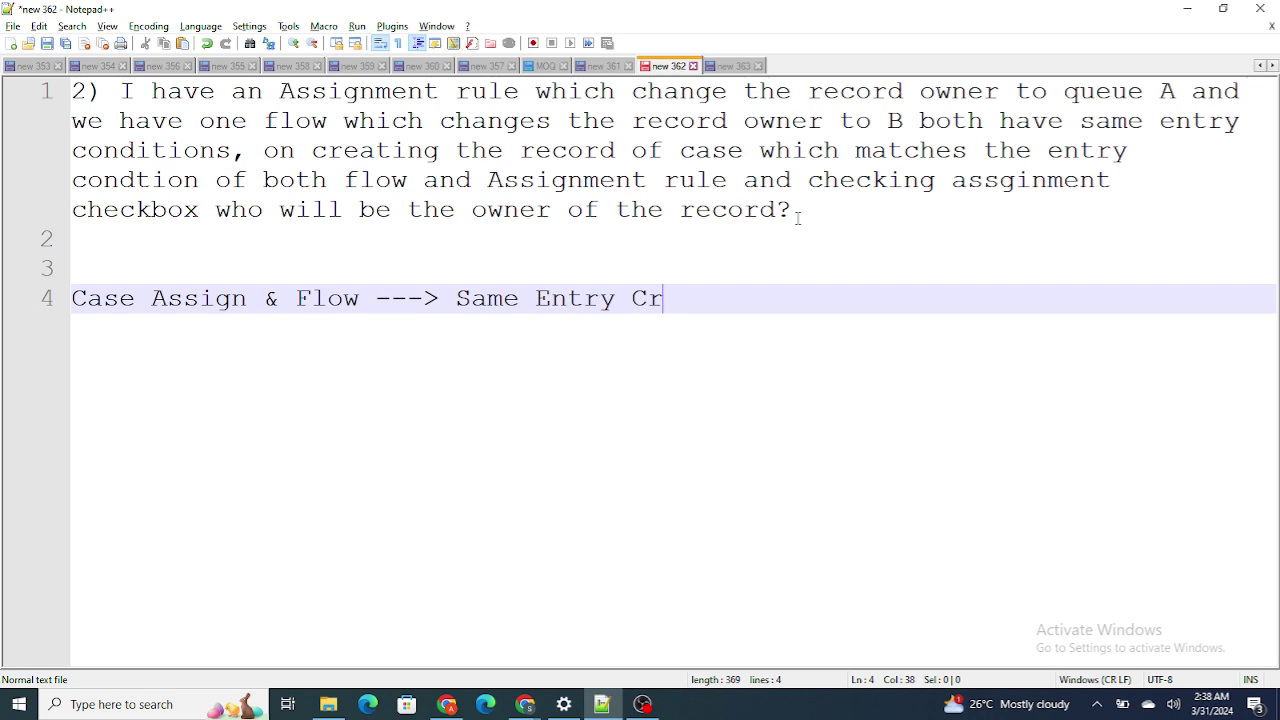
type("iteria")
Add the line "Case Assign --> A" two blank lines below the entry criteria line
key("Return")
key("Return")
key("Return")
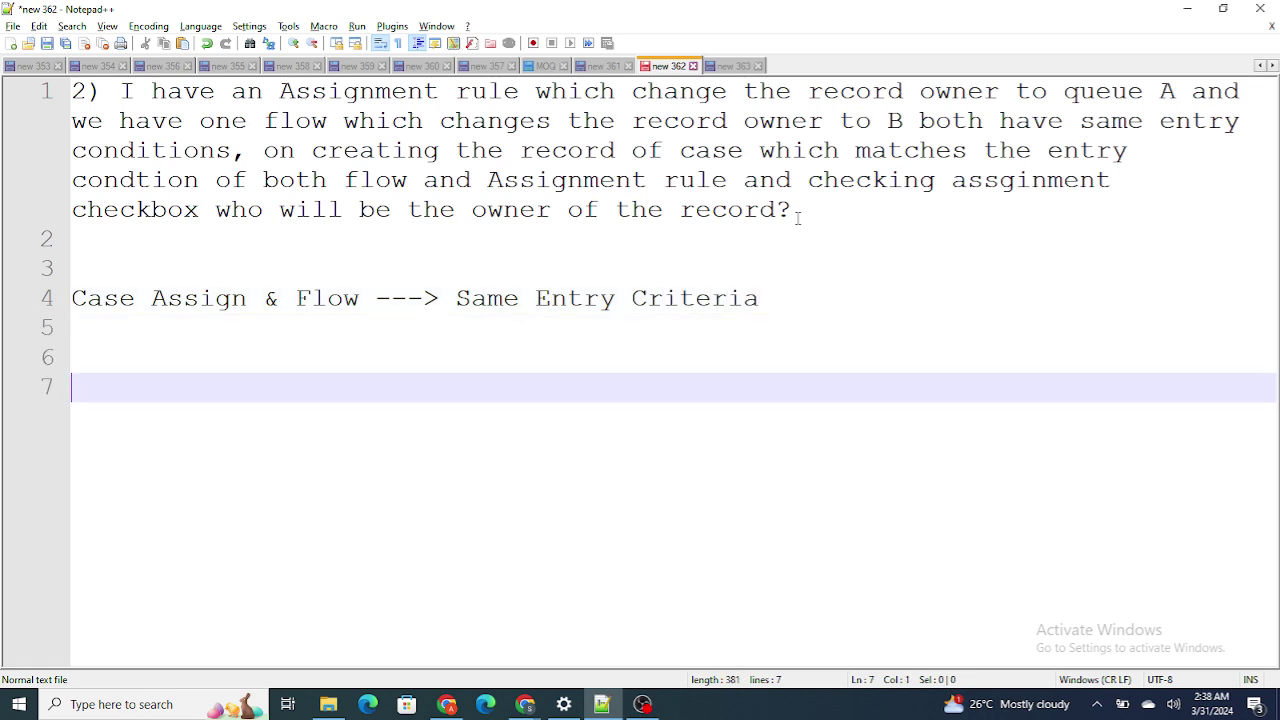
type("Case")
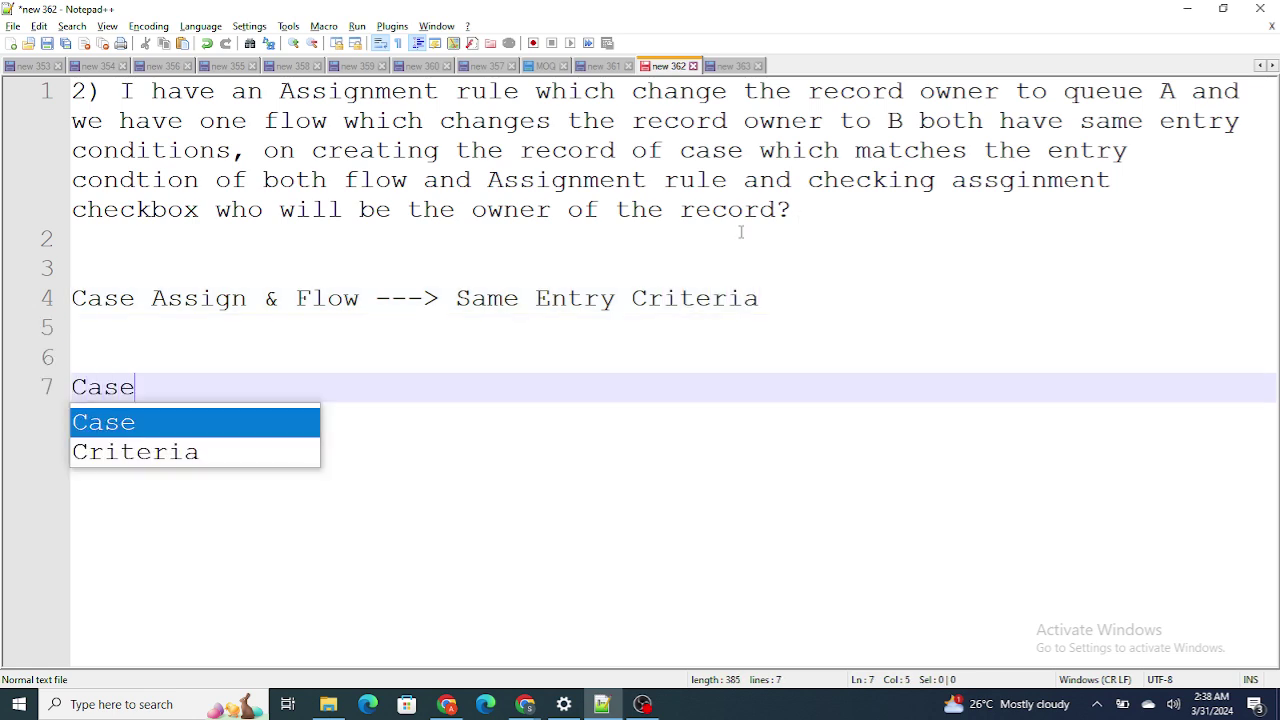
type(" Assign --> Assign")
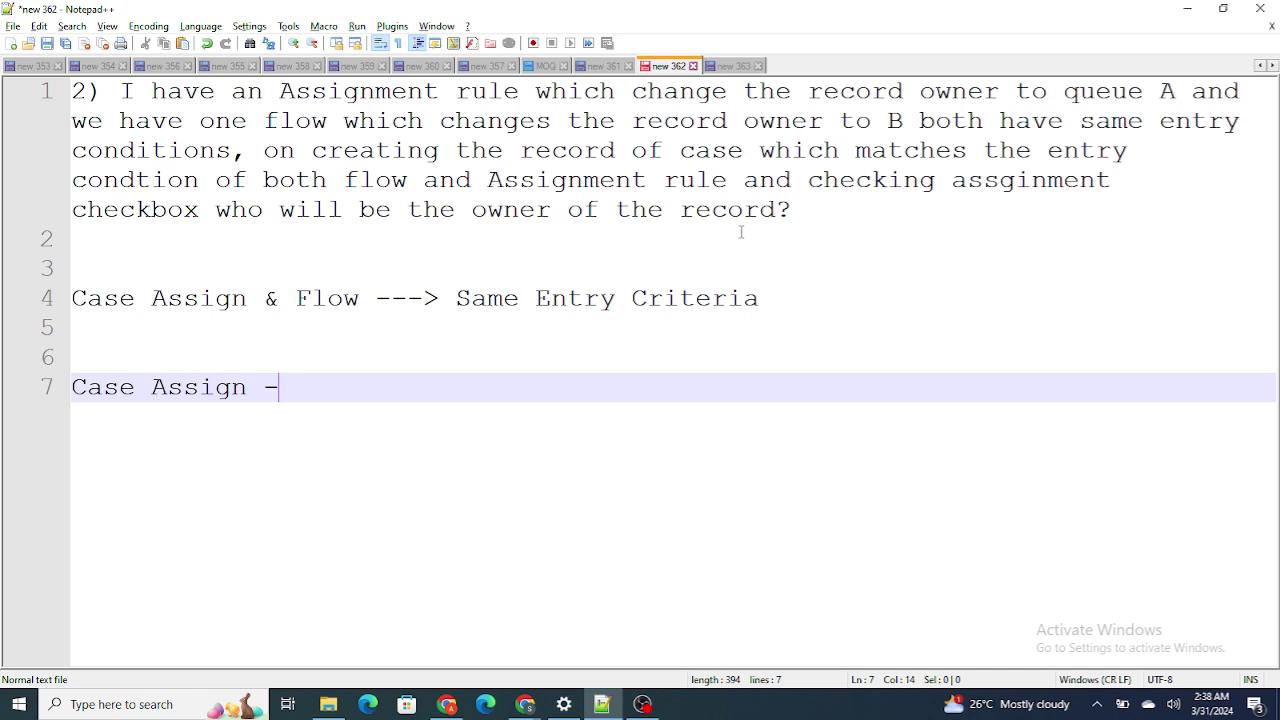
key("Return")
key("BackSpace")
key("BackSpace")
key("BackSpace")
key("BackSpace")
key("BackSpace")
key("BackSpace")
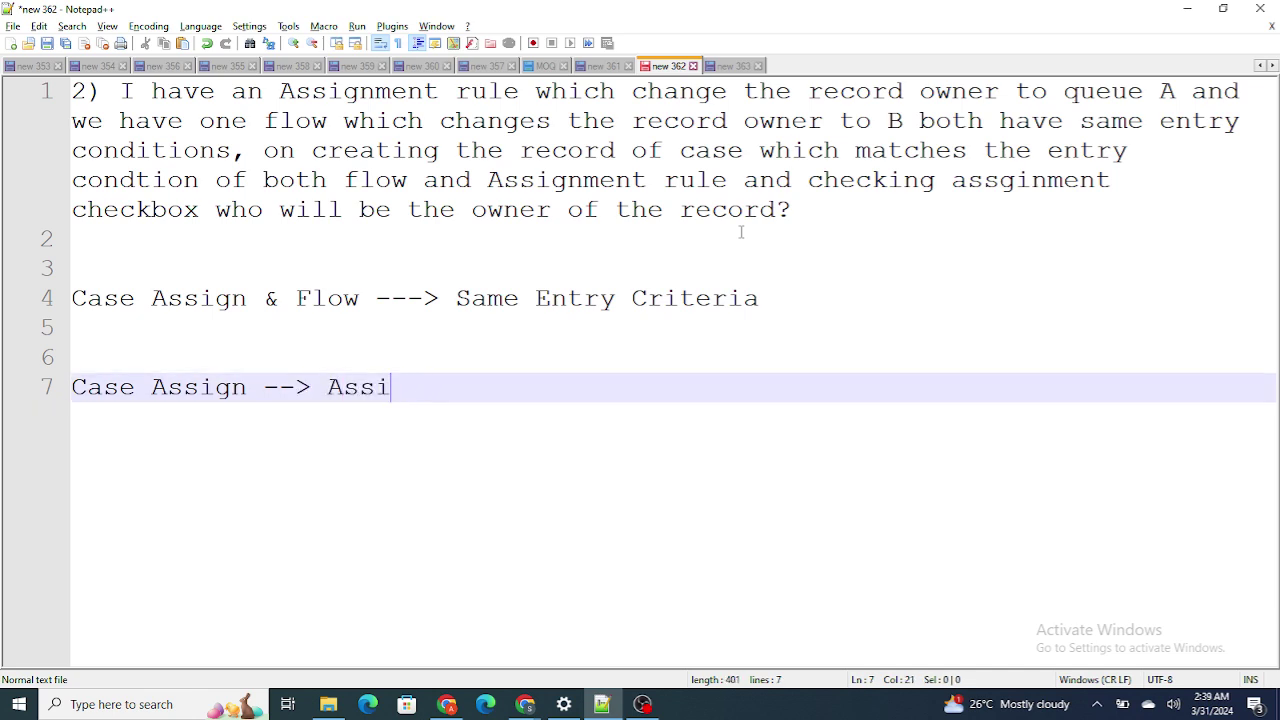
Add the line "Flow --> B" below the Case Assign line, separated by one blank line
key("Return")
key("Return")
type("Flo")
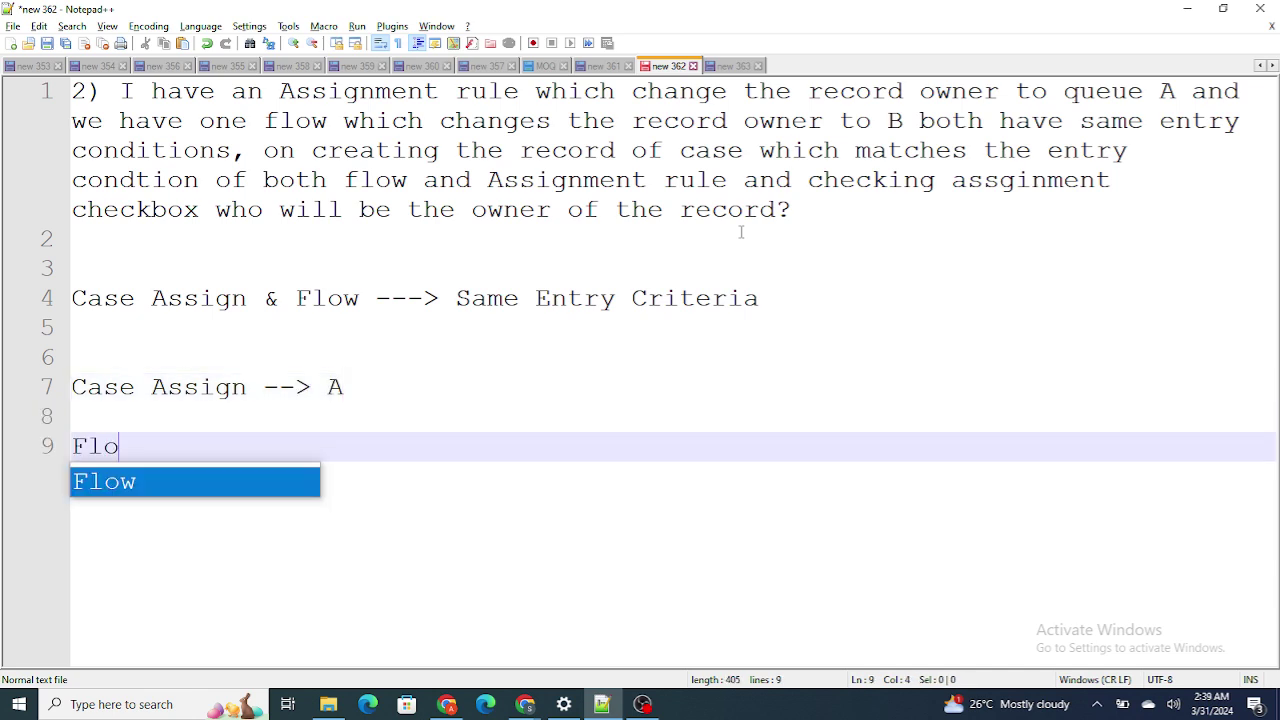
type("w --> B")
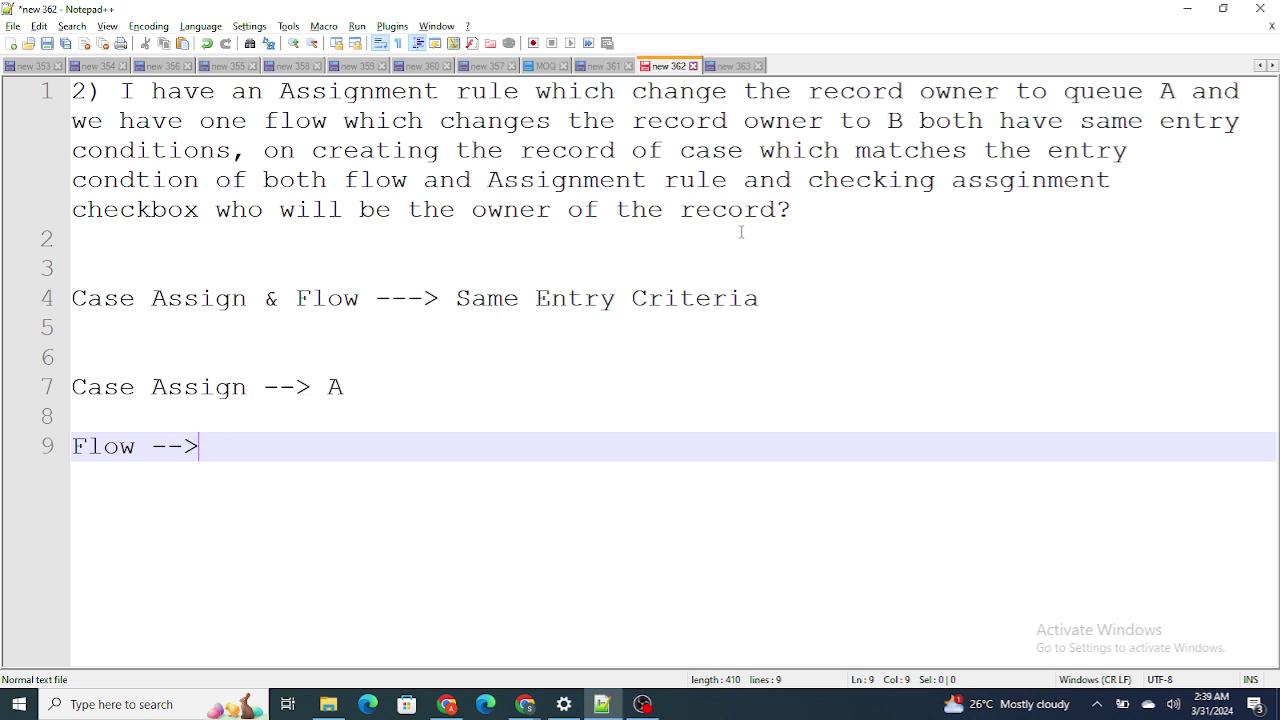
Review question 2's wording on matching entry conditions, the assignment checkbox and the record owner against the notes
left_click_drag(536, 150, 360, 150)
left_click(428, 313)
left_click_drag(428, 313, 689, 249)
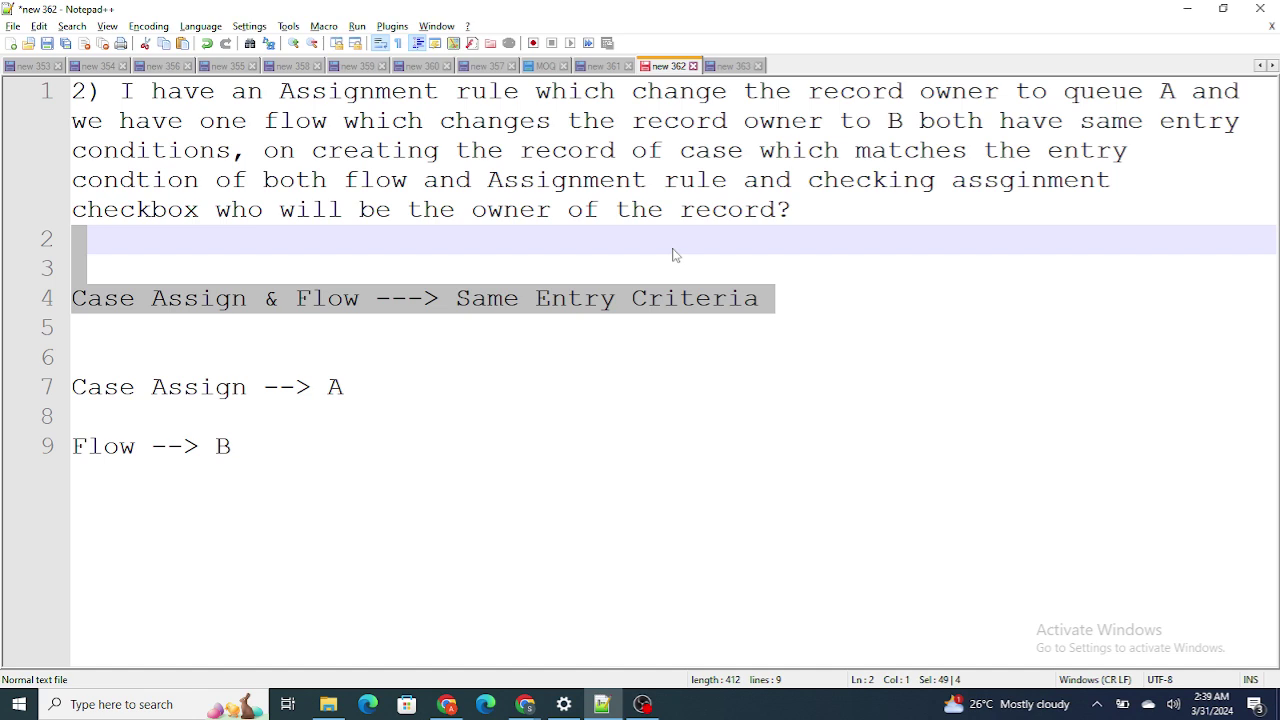
left_click(452, 209)
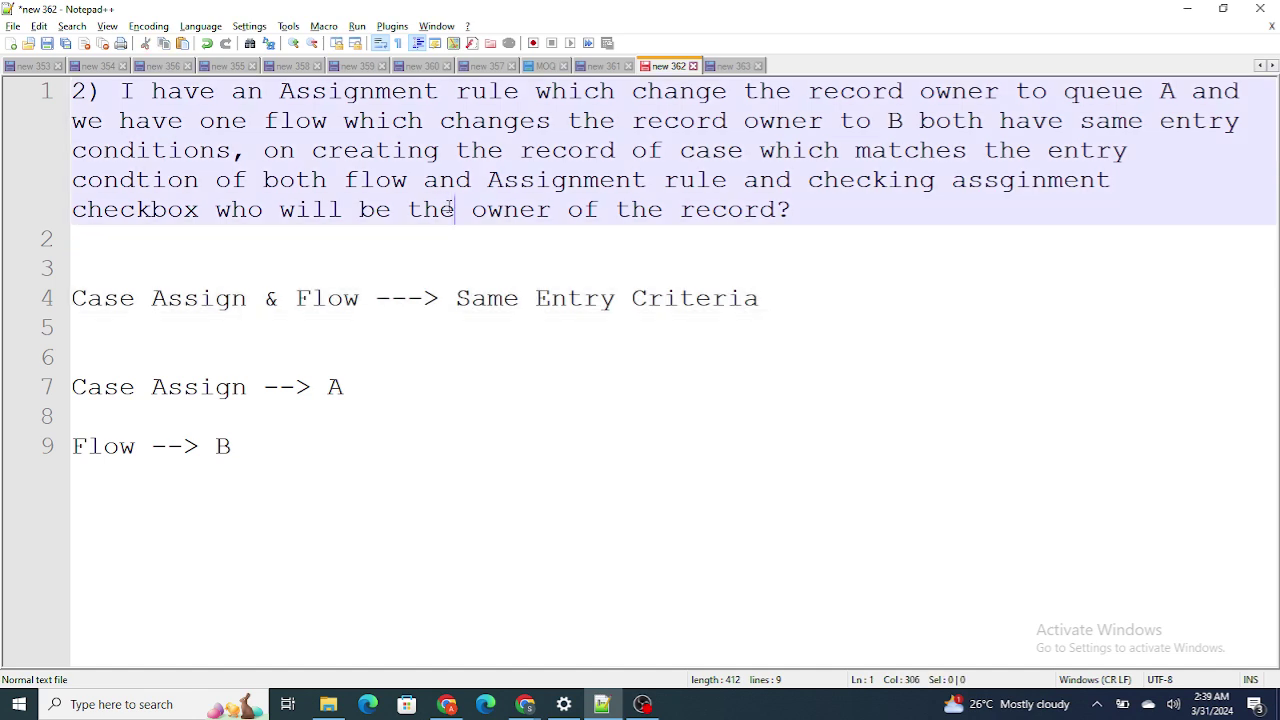
left_click_drag(330, 180, 614, 210)
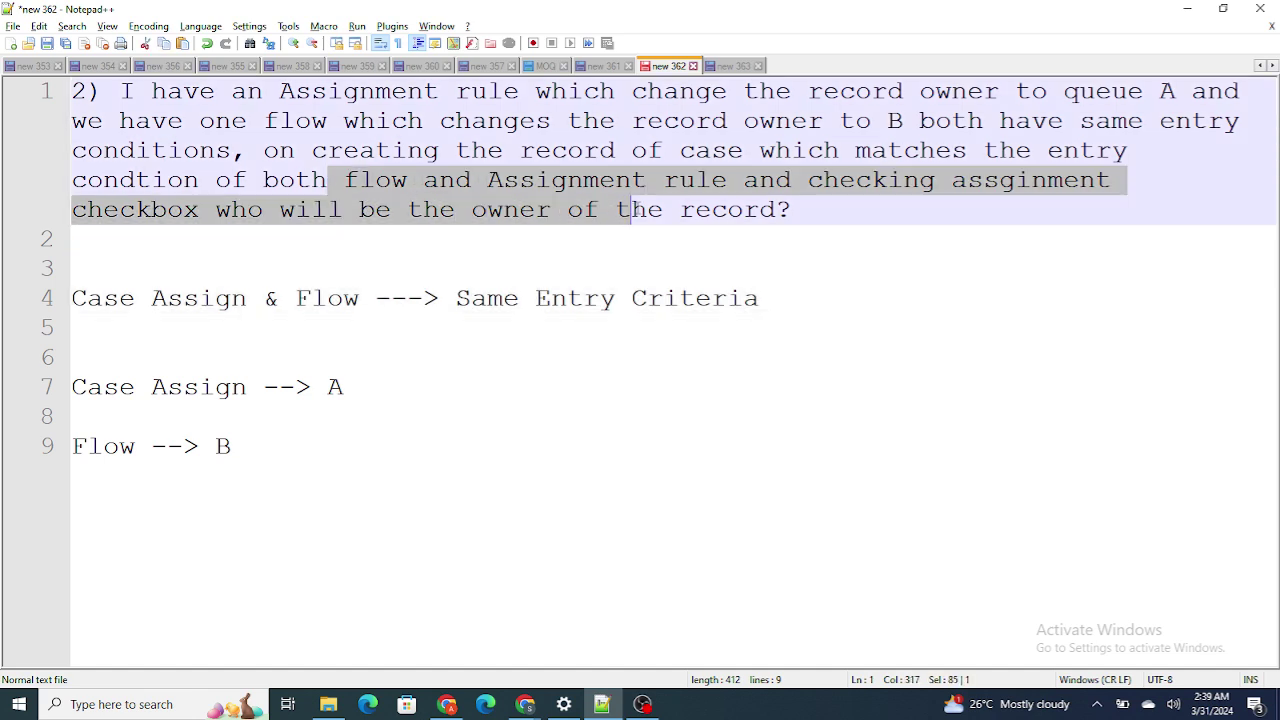
left_click(791, 182)
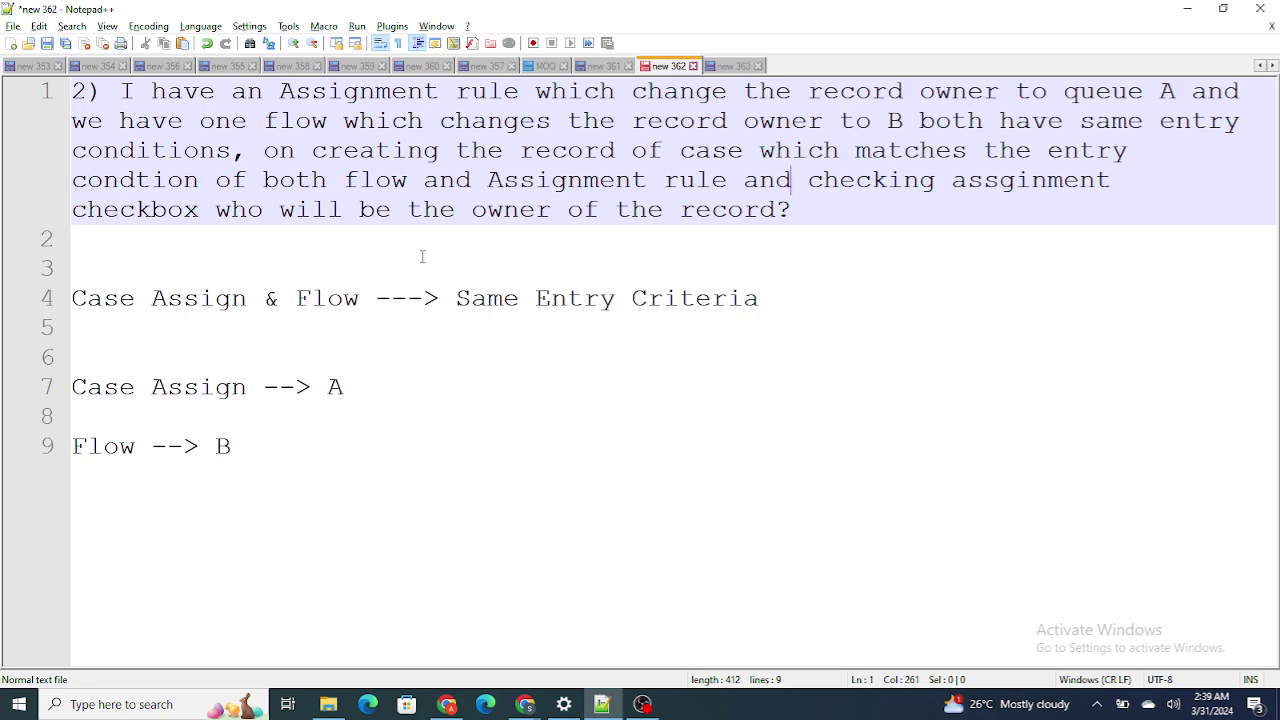
left_click_drag(151, 212, 371, 214)
left_click(565, 212)
Switch to Salesforce in Chrome and examine the entry criteria of the Case based on Business assignment rule
mouse_move(528, 708)
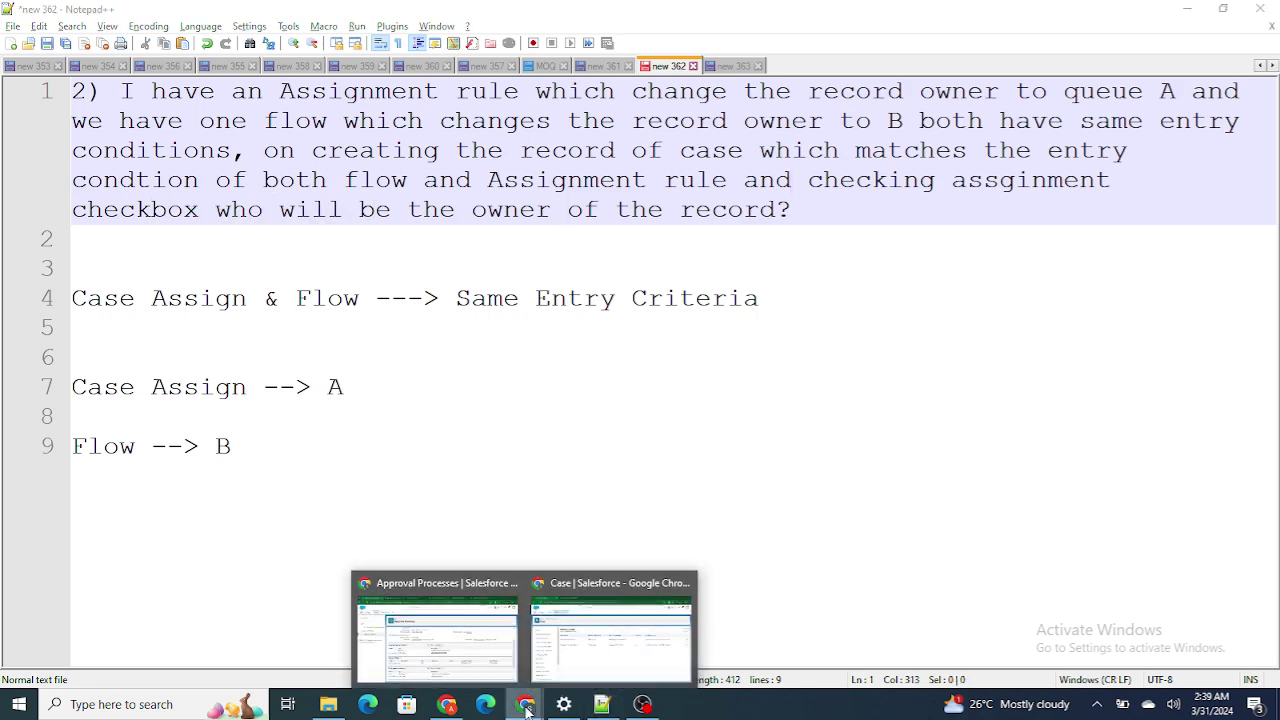
left_click(450, 628)
left_click(648, 22)
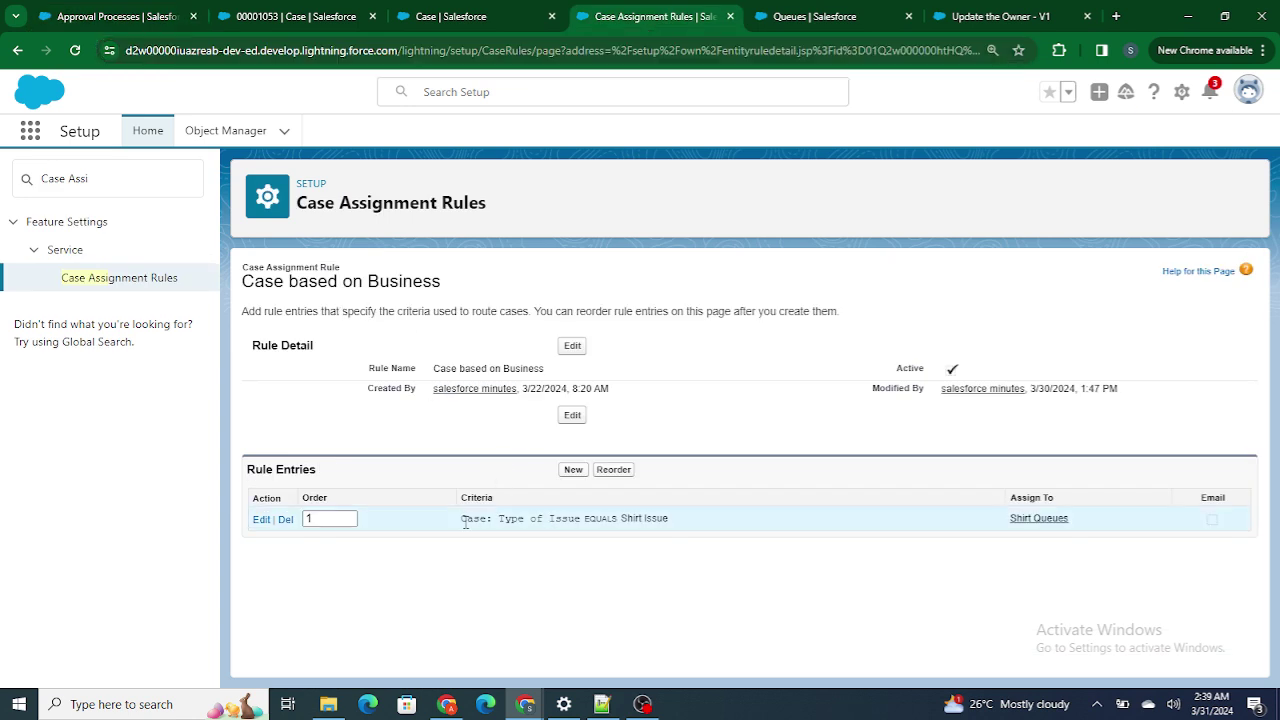
left_click_drag(464, 519, 589, 521)
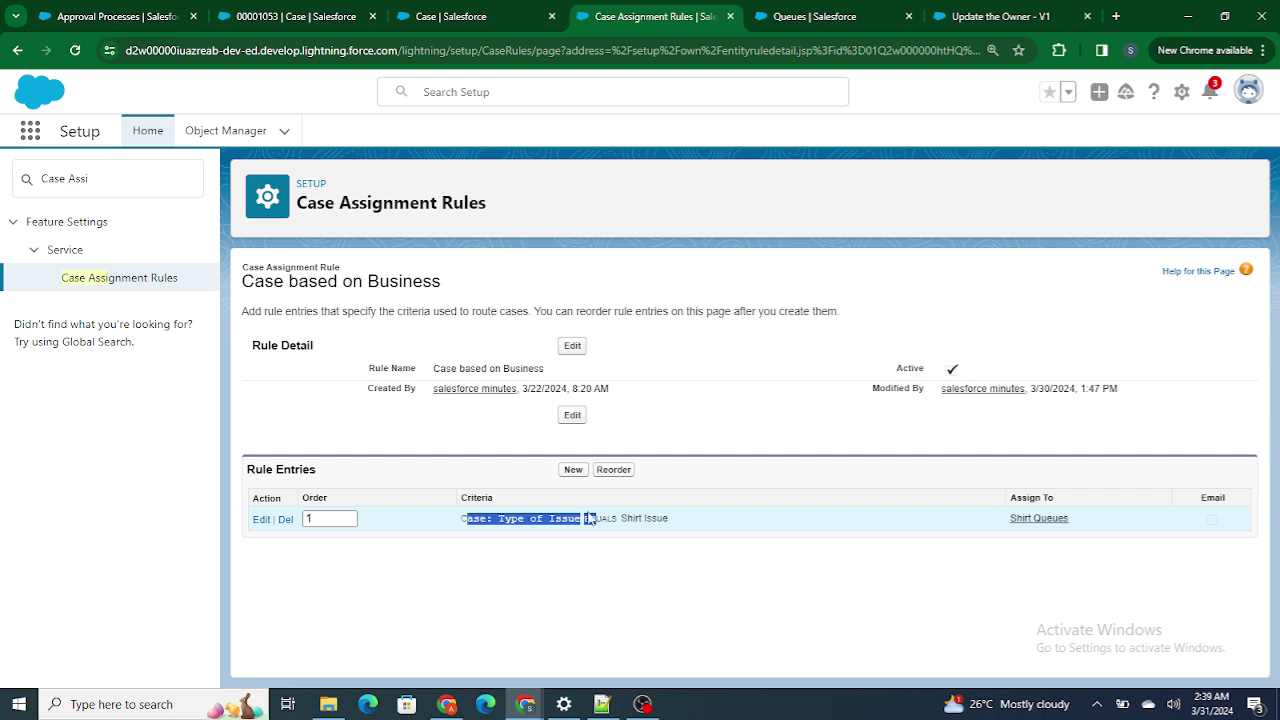
left_click(590, 521)
Inspect the rule entry's Type of Issue criterion and assigned queue, then leave the entry without saving
left_click(258, 522)
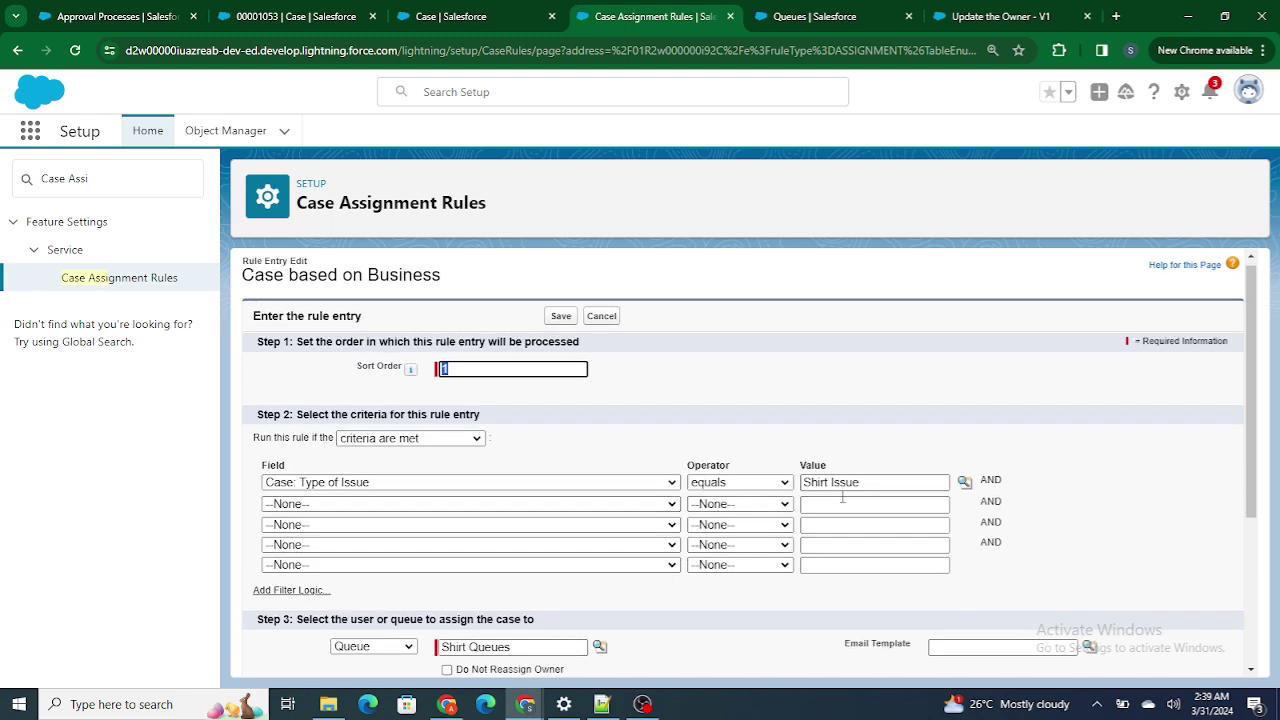
scroll(700, 500, "down", 2)
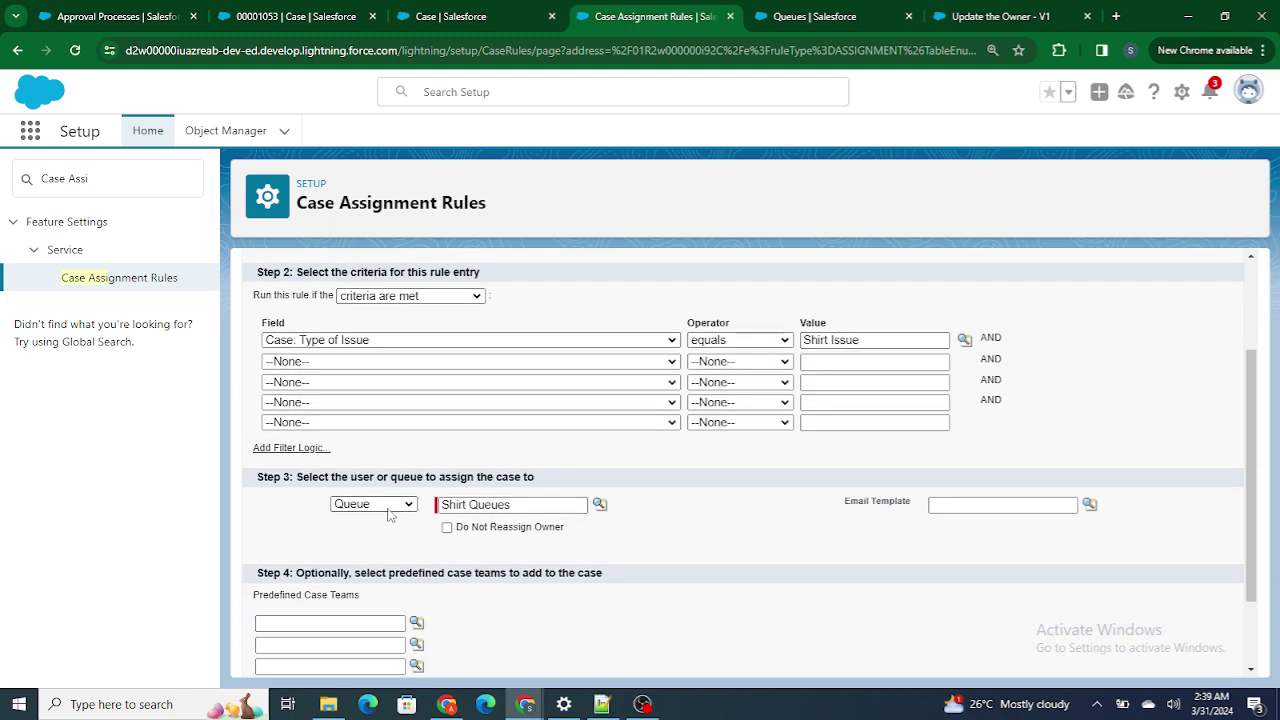
left_click_drag(526, 504, 432, 515)
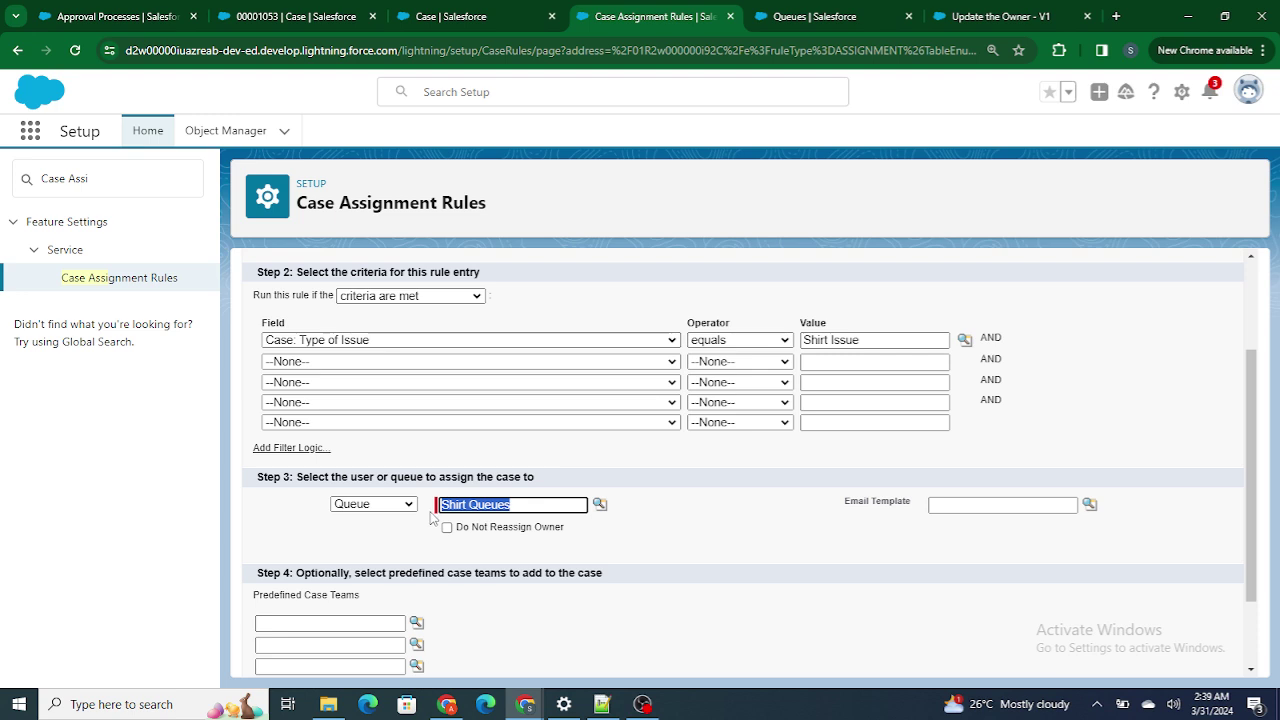
left_click(535, 512)
left_click_drag(535, 512, 438, 507)
left_click(751, 574)
scroll(745, 570, "up", 3)
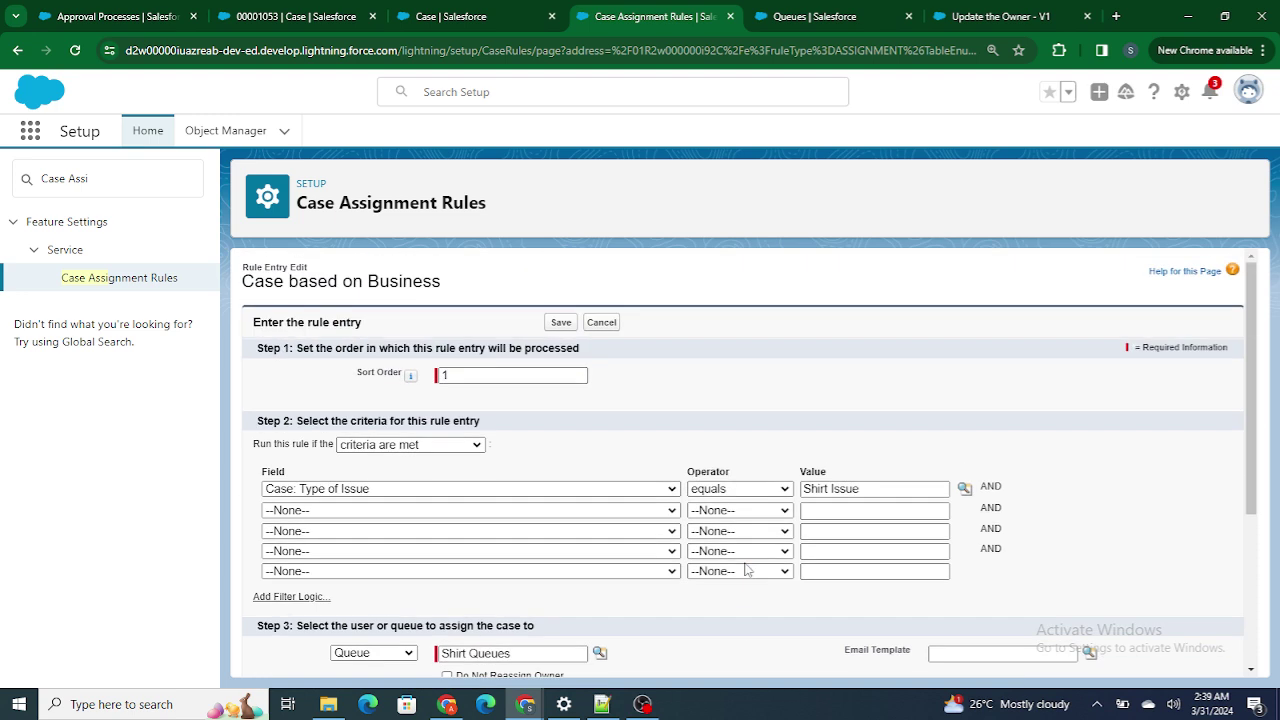
left_click(601, 323)
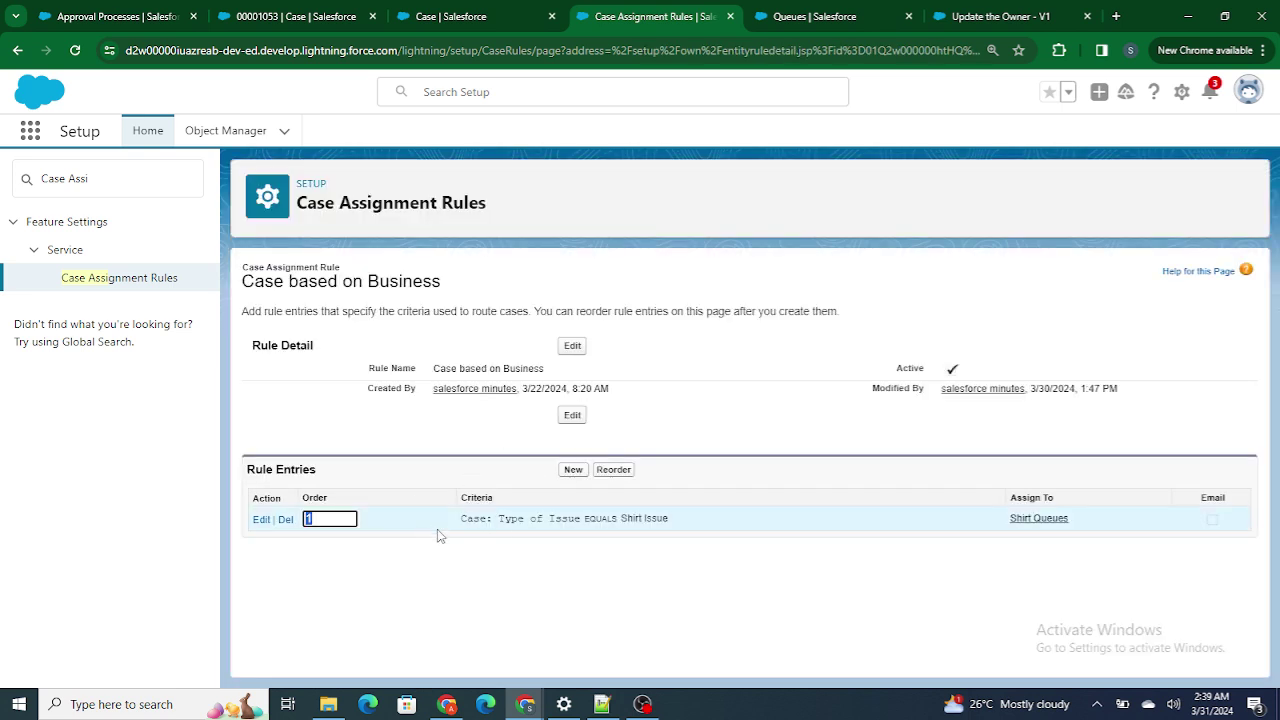
left_click_drag(435, 533, 688, 539)
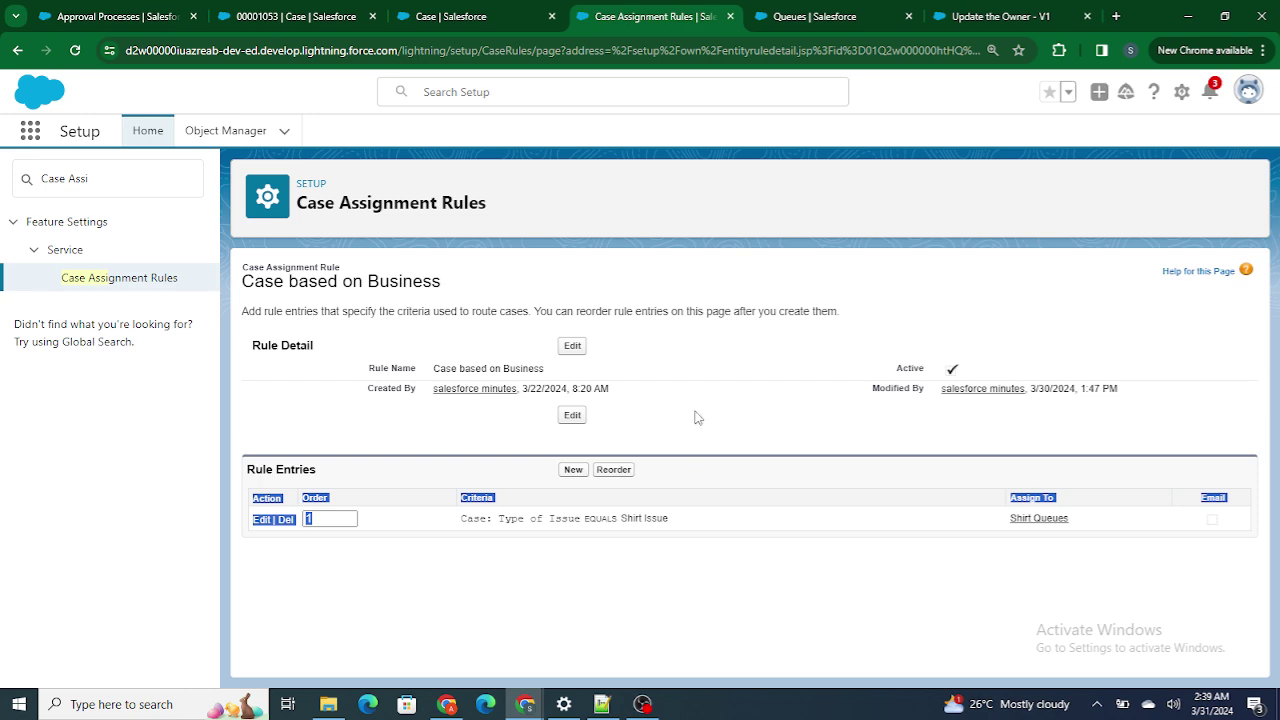
Examine the entry conditions of the Update the Owner flow's Start element and leave them without changes
left_click(996, 15)
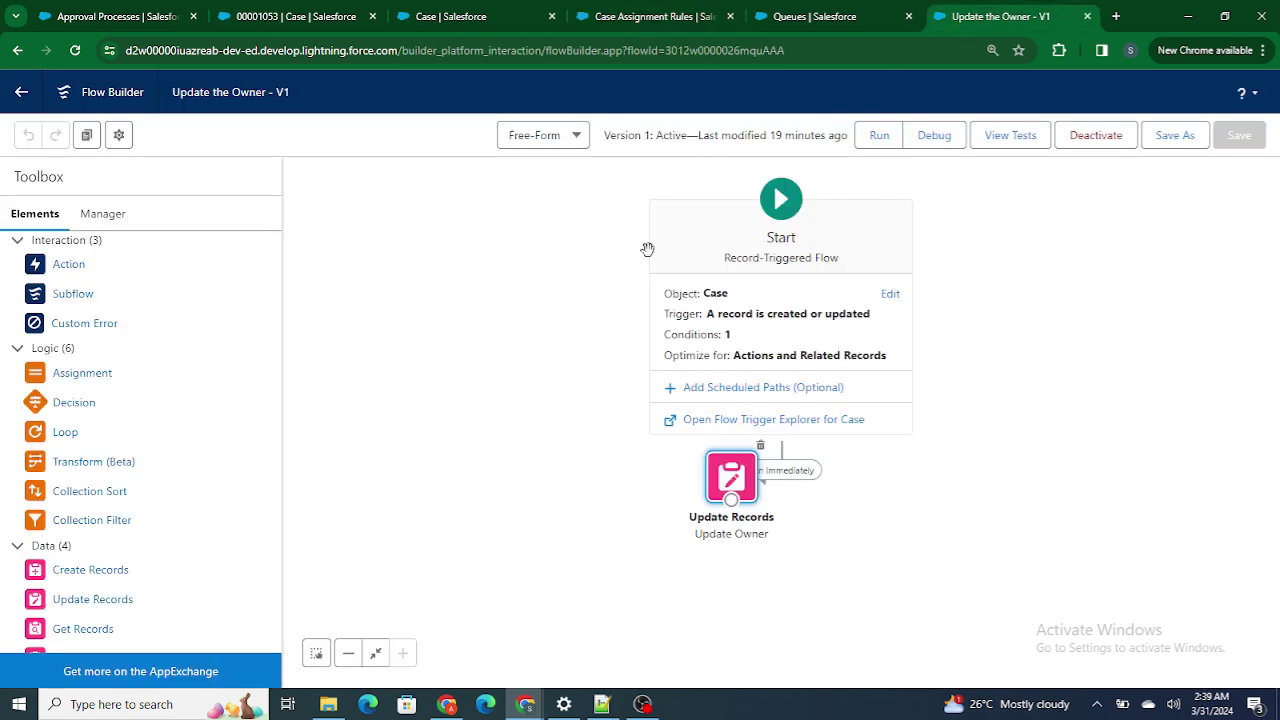
left_click(895, 296)
scroll(473, 390, "down", 3)
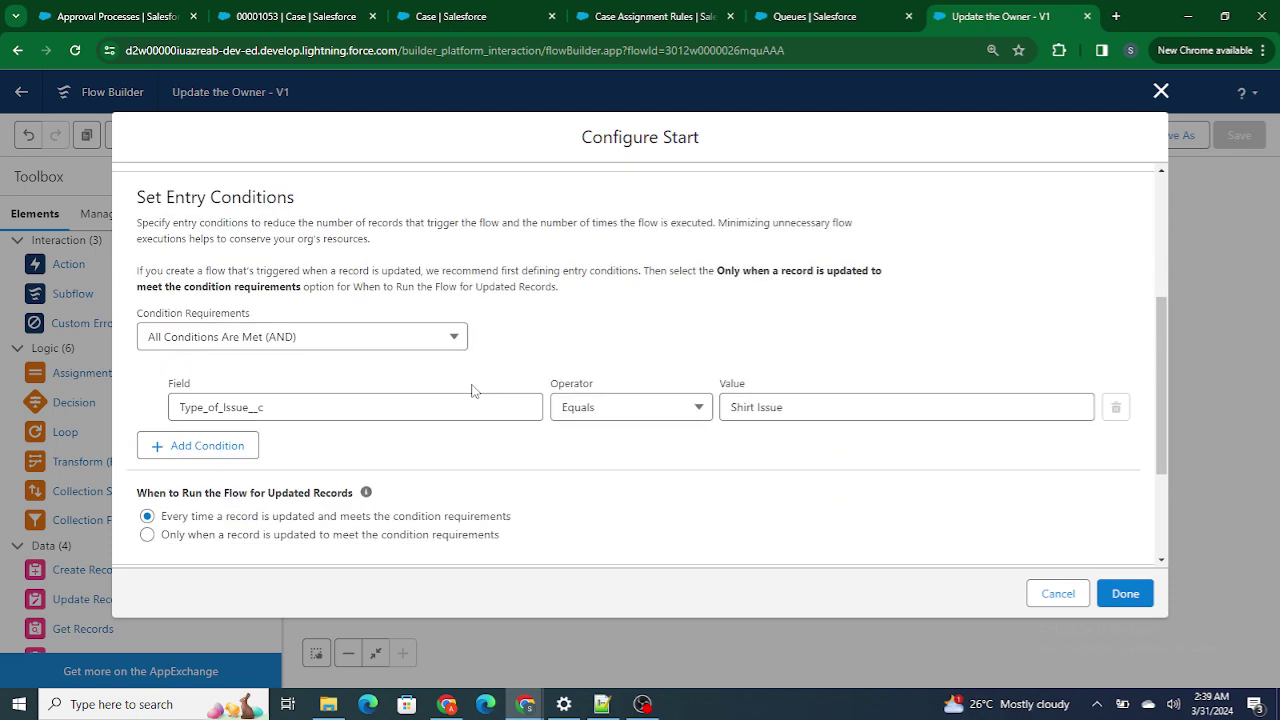
left_click(1062, 598)
Inspect the Update Owner element's OwnerId value and compare it with the Case Through Web queue and the case assignment rule
double_click(731, 481)
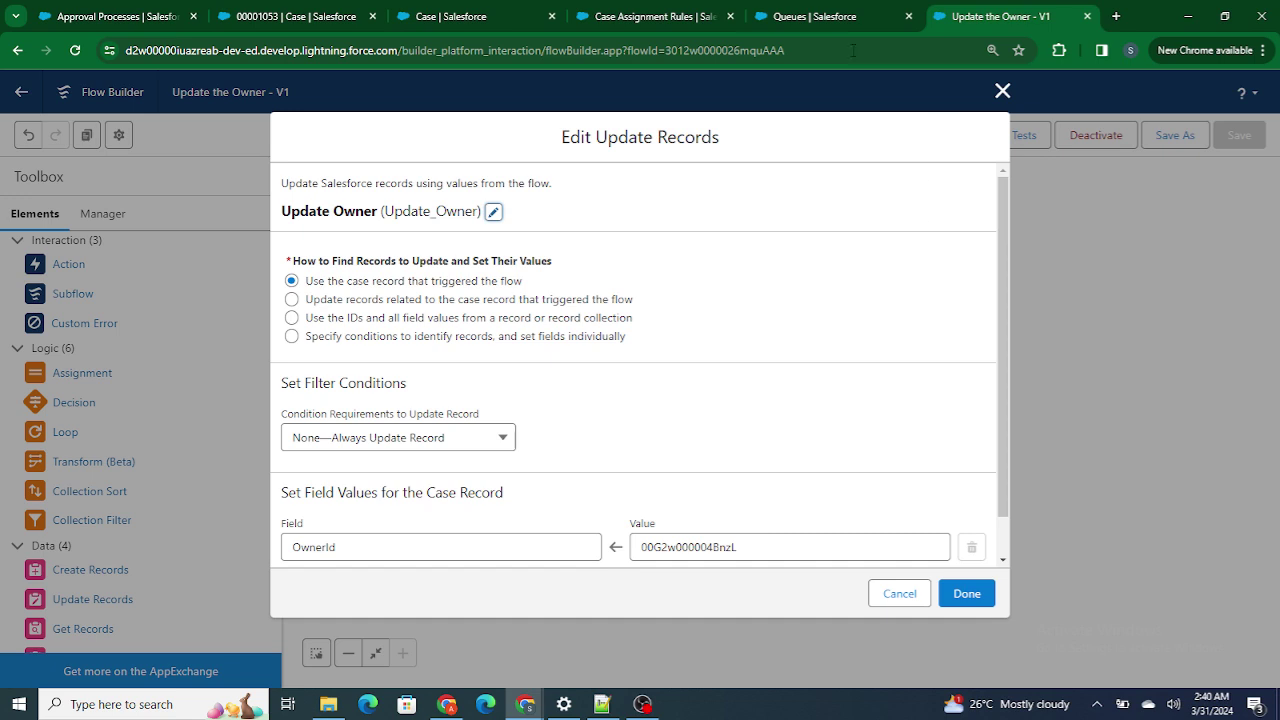
left_click(811, 18)
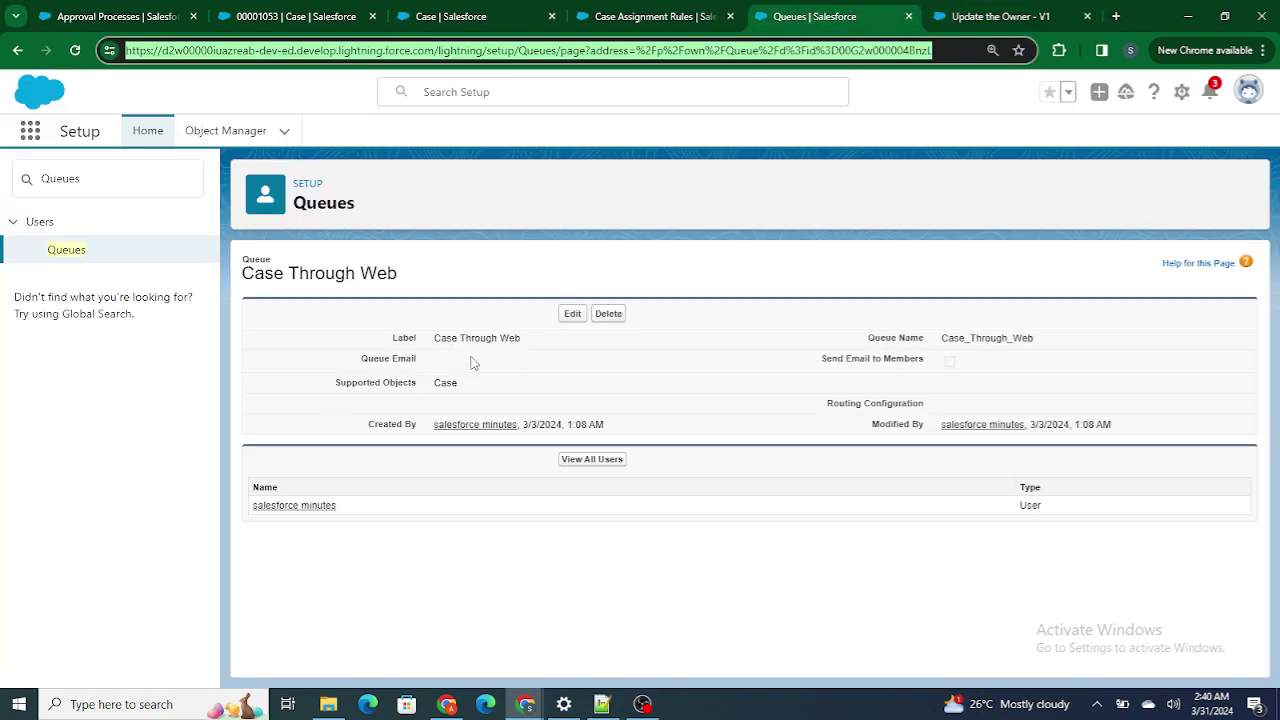
left_click(662, 16)
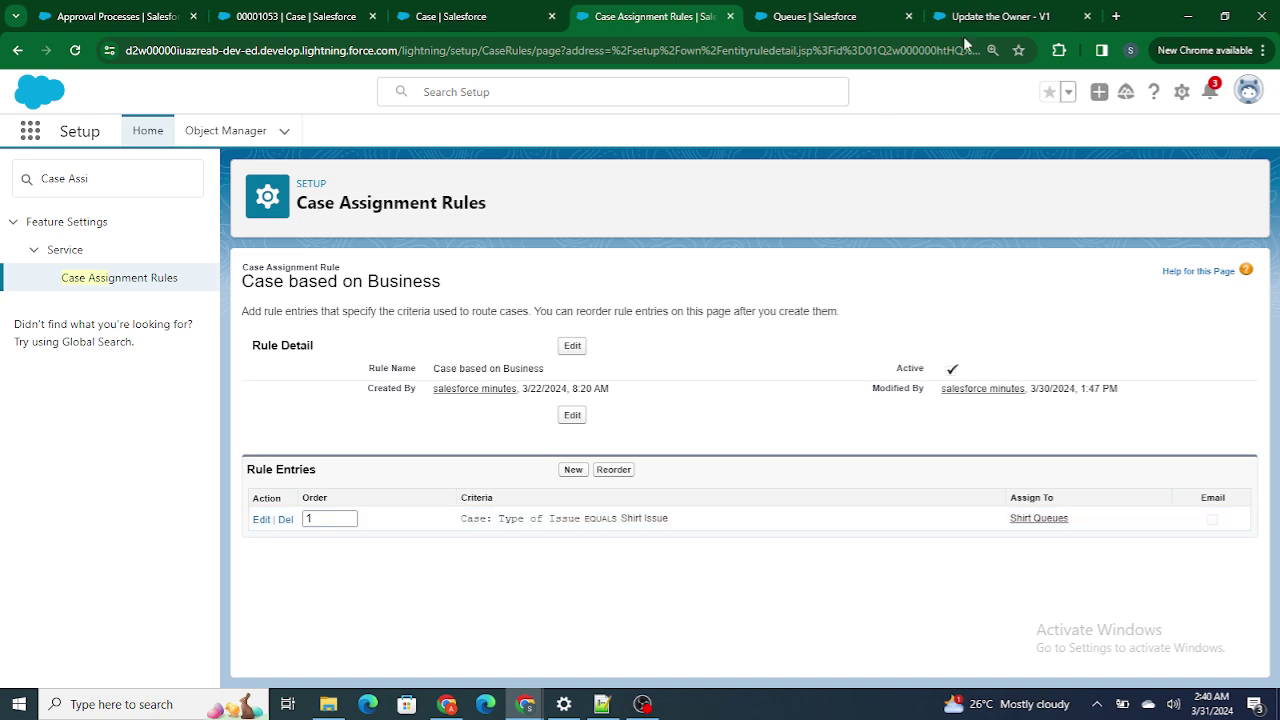
left_click(998, 16)
left_click(787, 10)
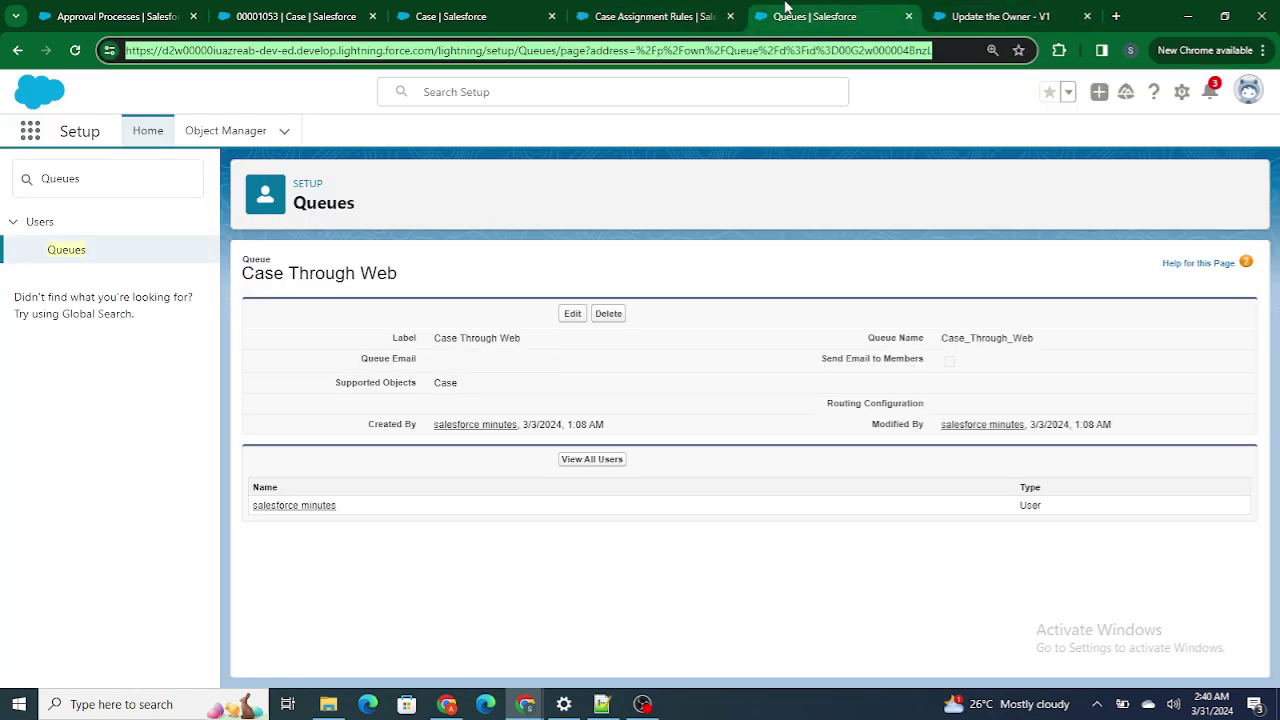
Start a new Case from the Cases list and set its Type of Issue to Shirt Issue
left_click_drag(434, 338, 508, 342)
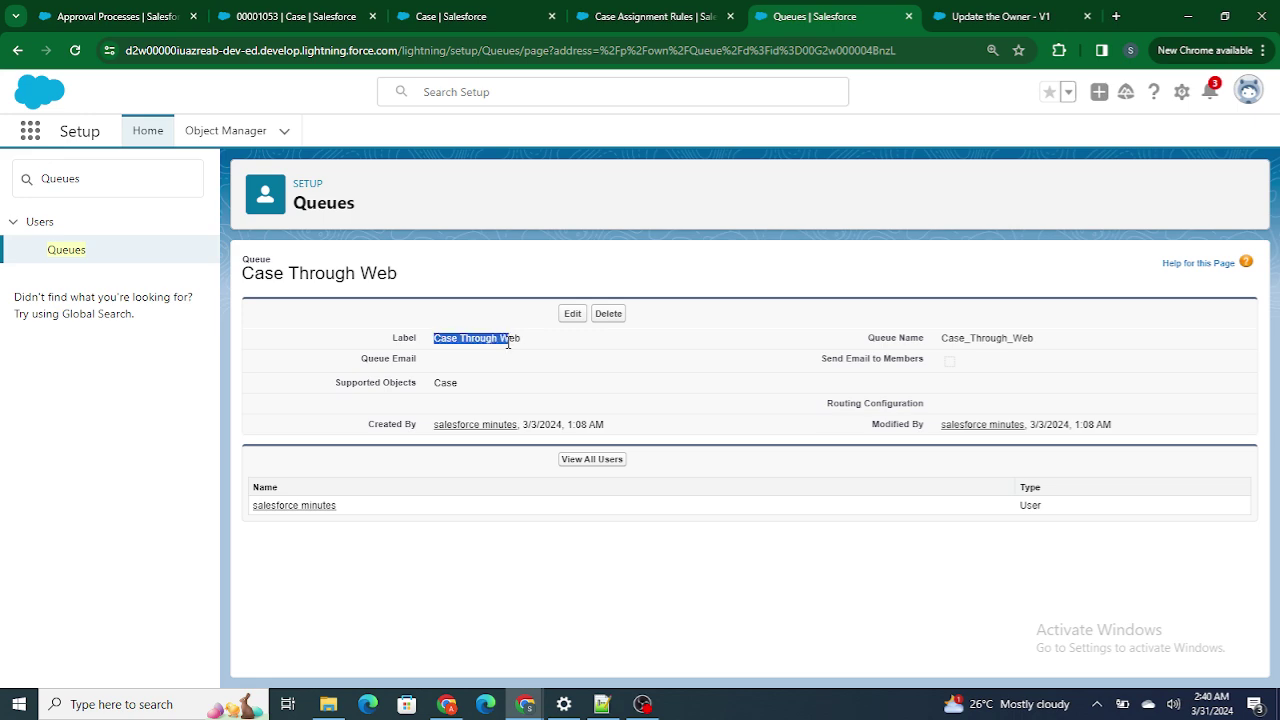
left_click(300, 16)
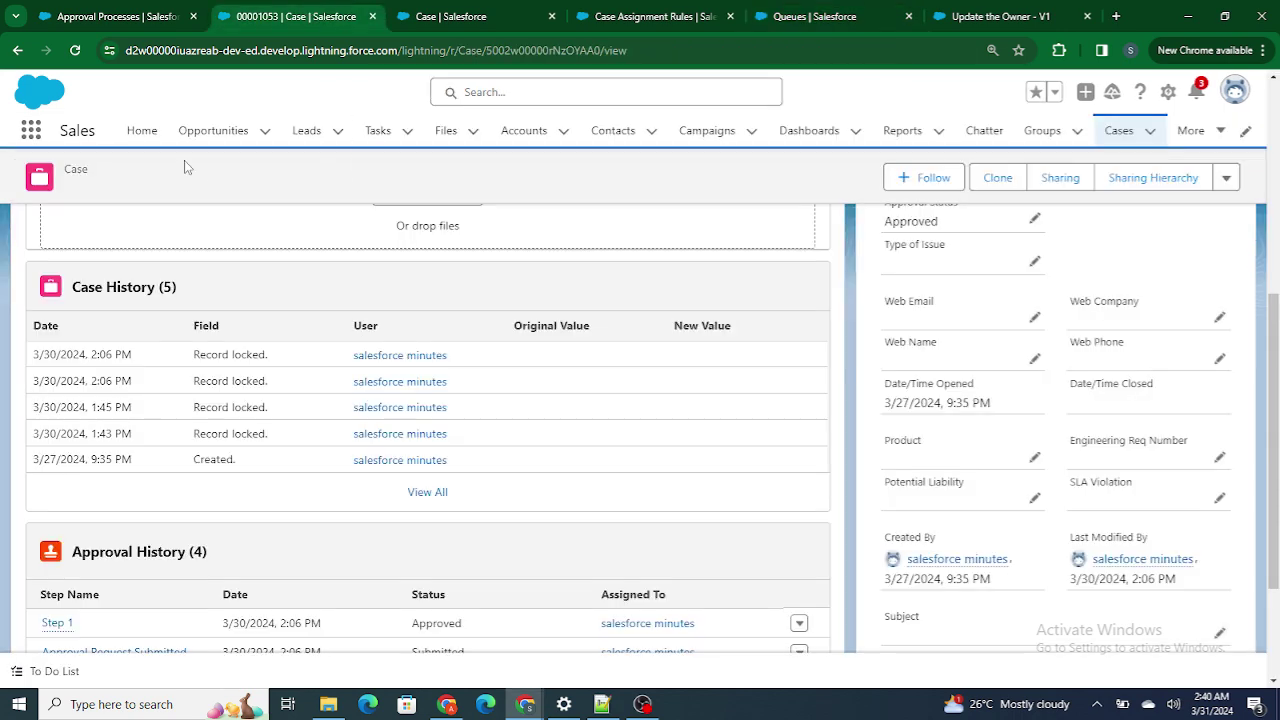
scroll(197, 285, "up", 5)
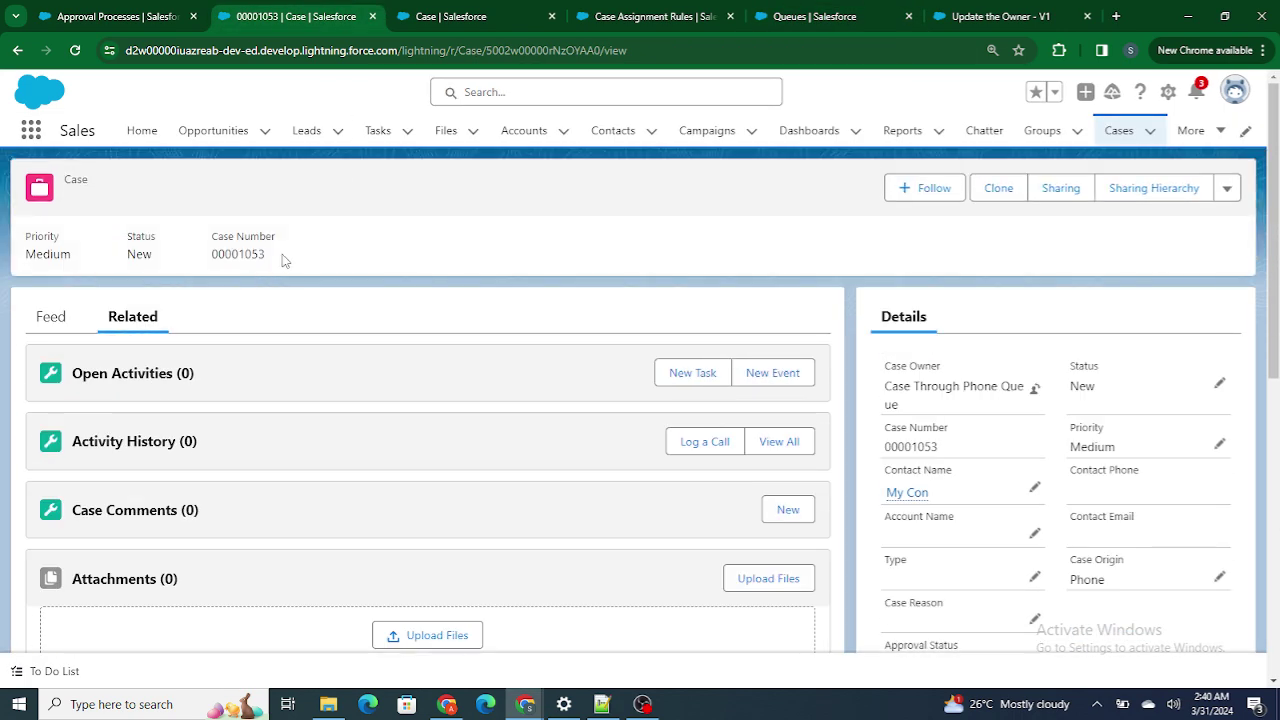
left_click(1119, 130)
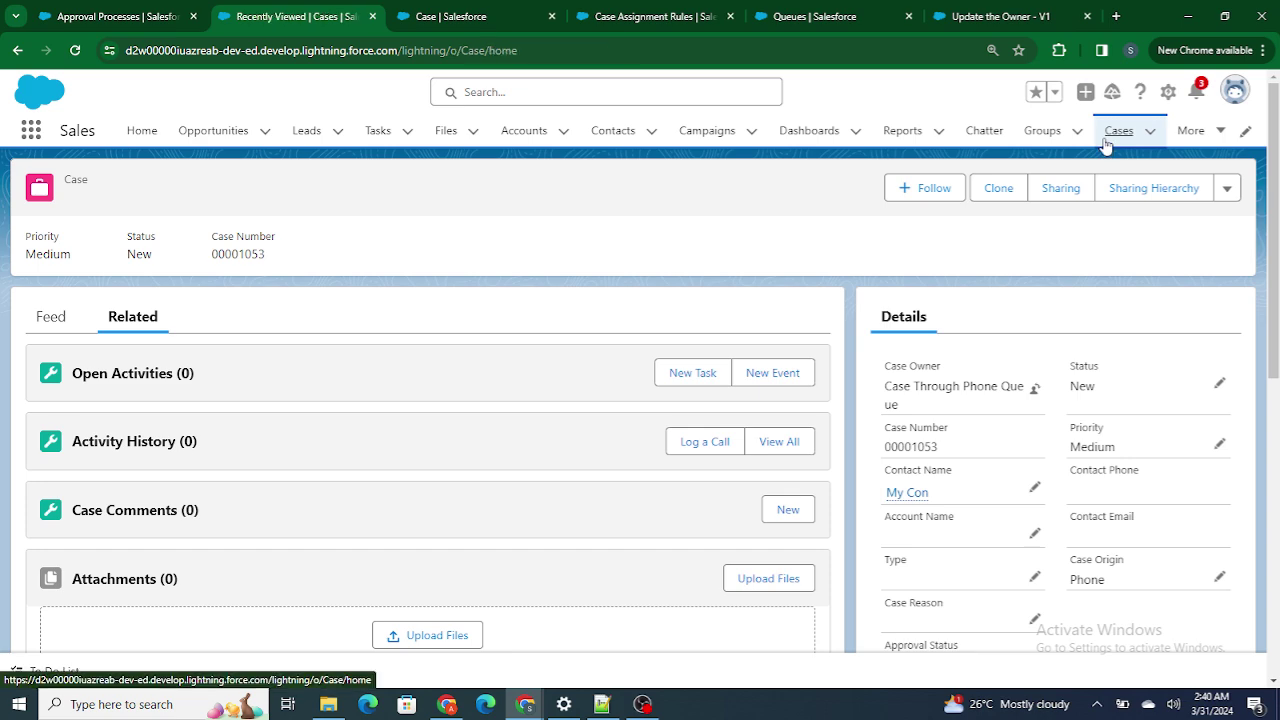
left_click(1122, 189)
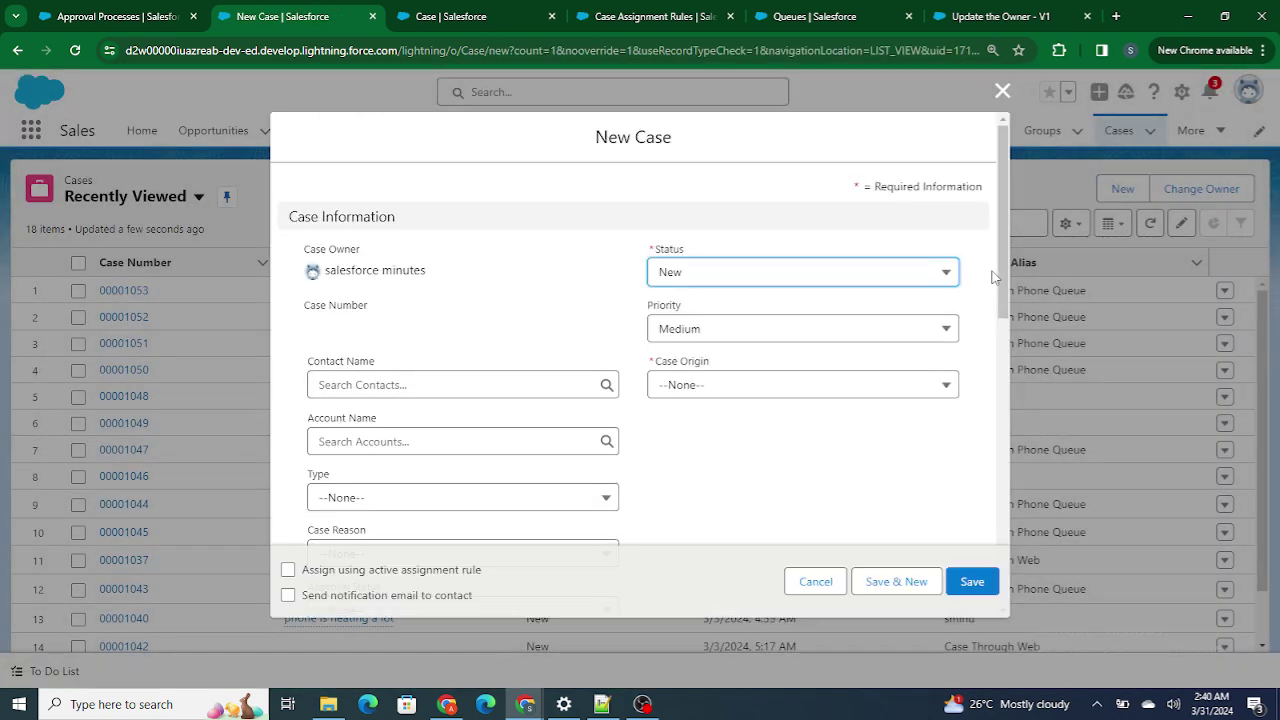
scroll(707, 401, "down", 1)
scroll(707, 401, "down", 1)
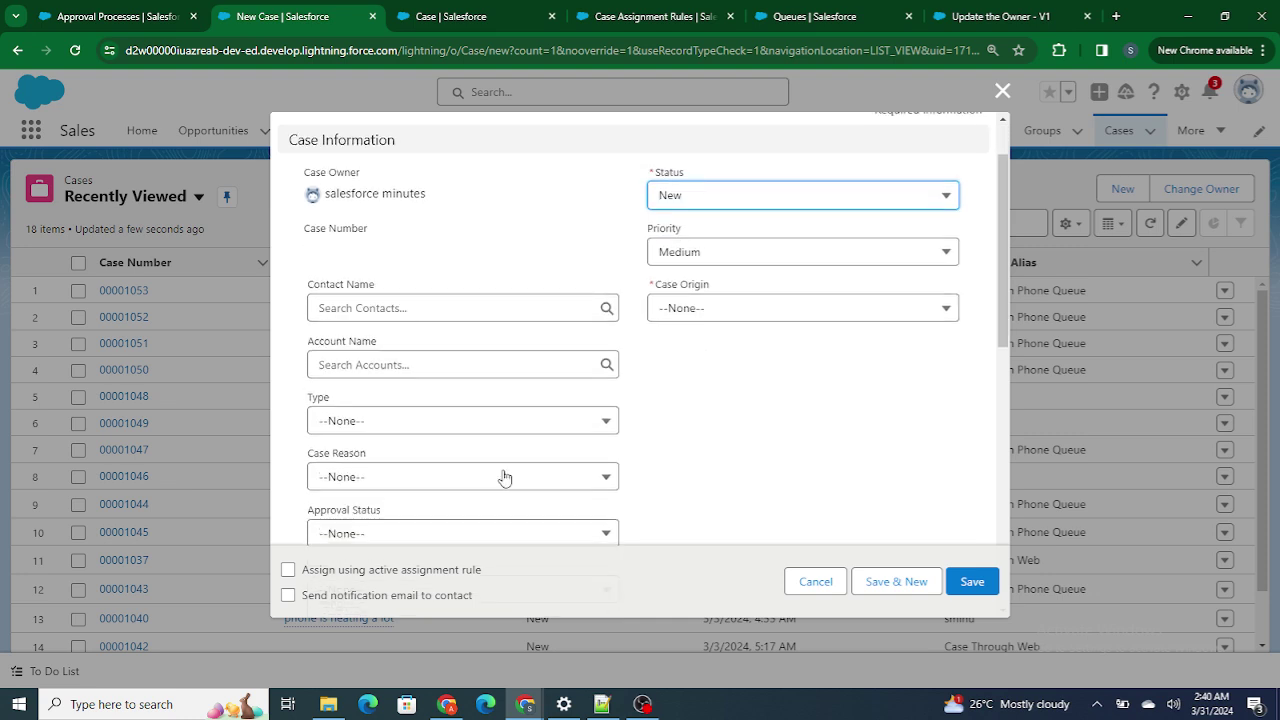
scroll(460, 486, "down", 2)
left_click(391, 442)
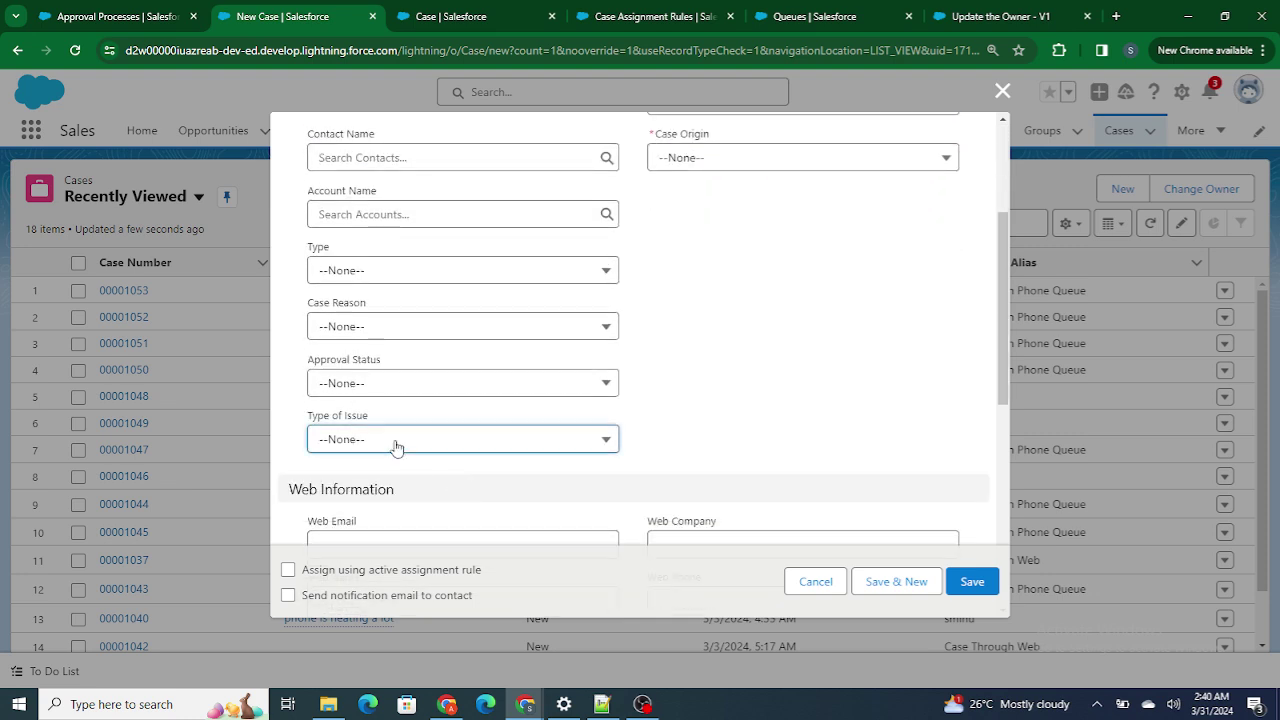
left_click(393, 508)
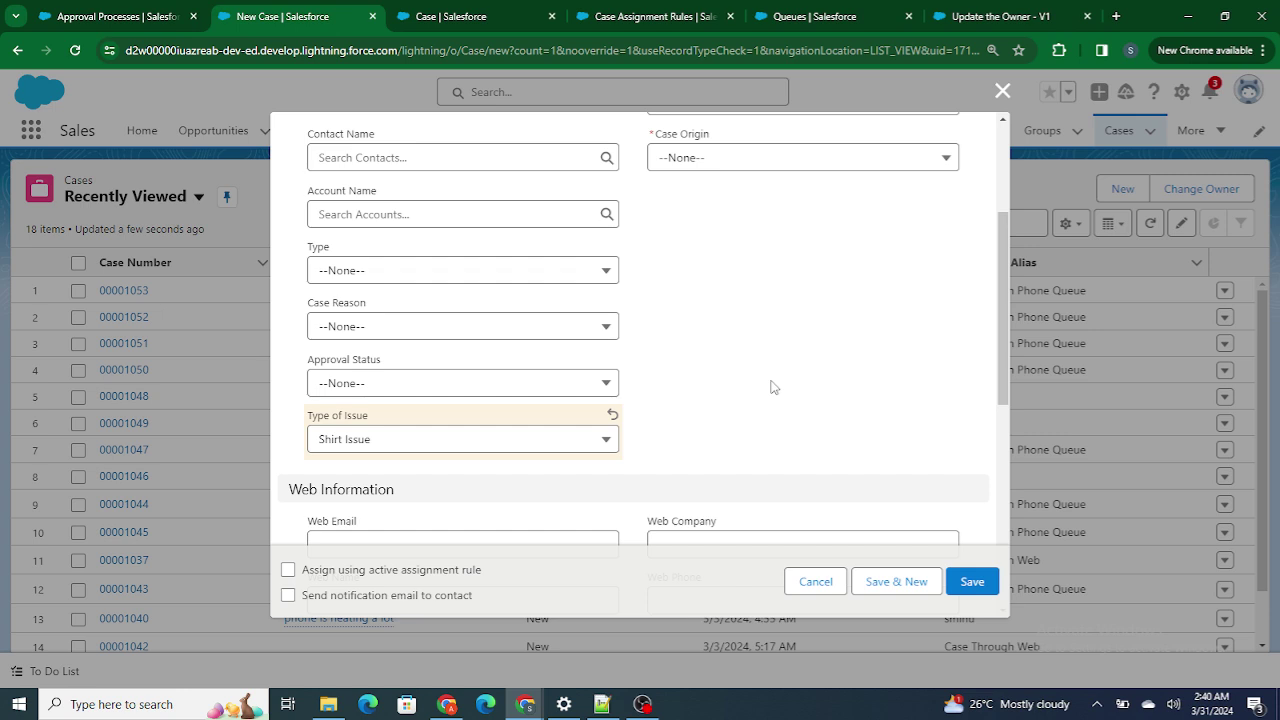
scroll(760, 452, "up", 1)
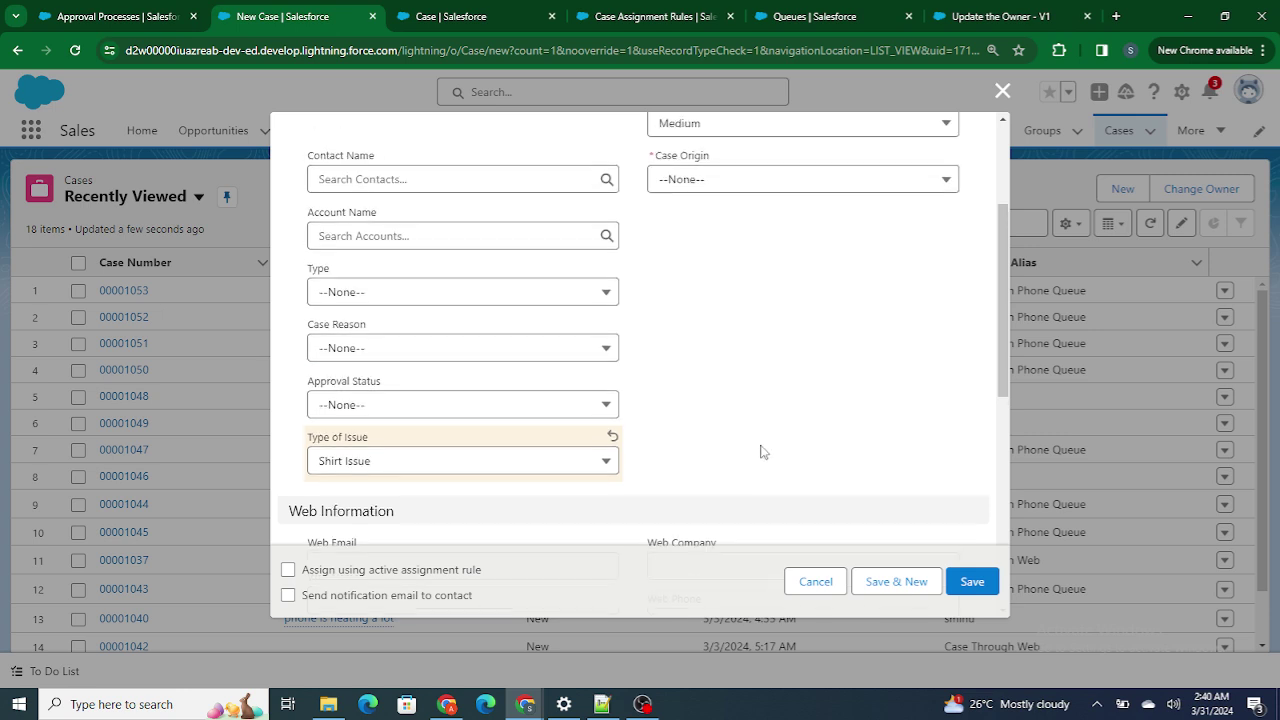
Check the assignment checkbox wording of question 2 in Notepad++, then enable Assign using active assignment rule on the new Case in Chrome
left_click(608, 700)
left_click(549, 330)
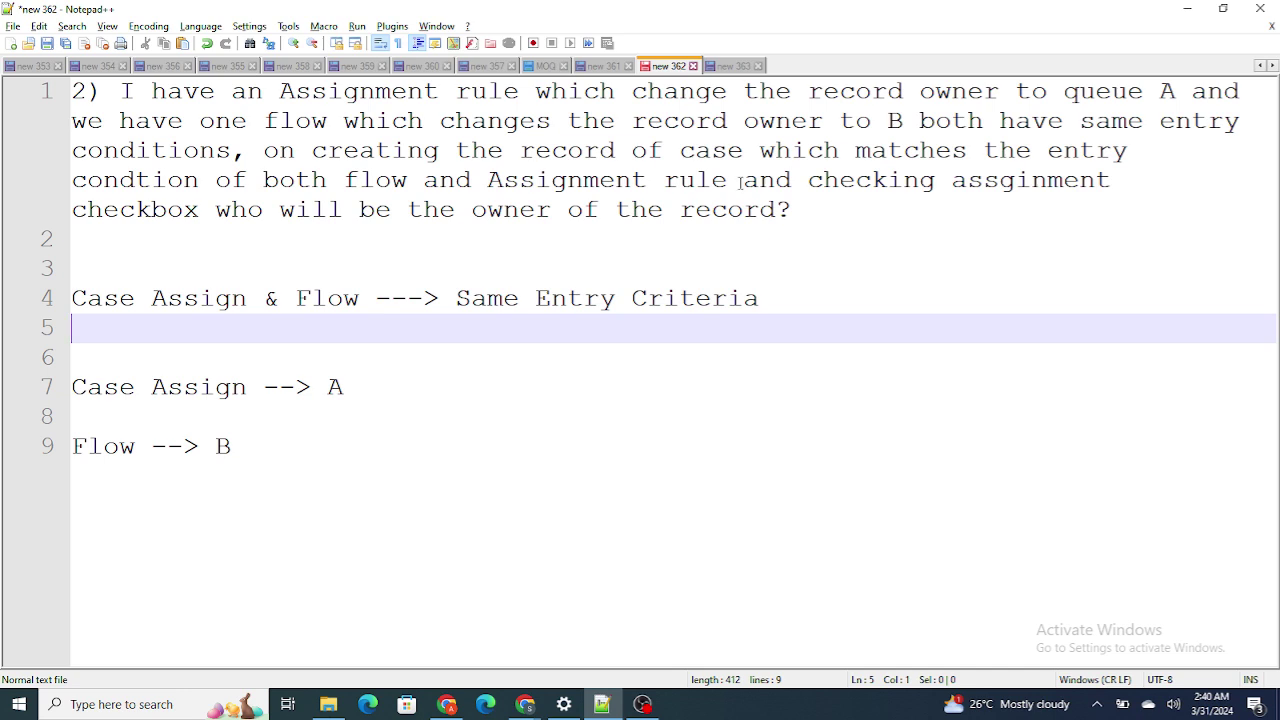
left_click_drag(824, 180, 980, 186)
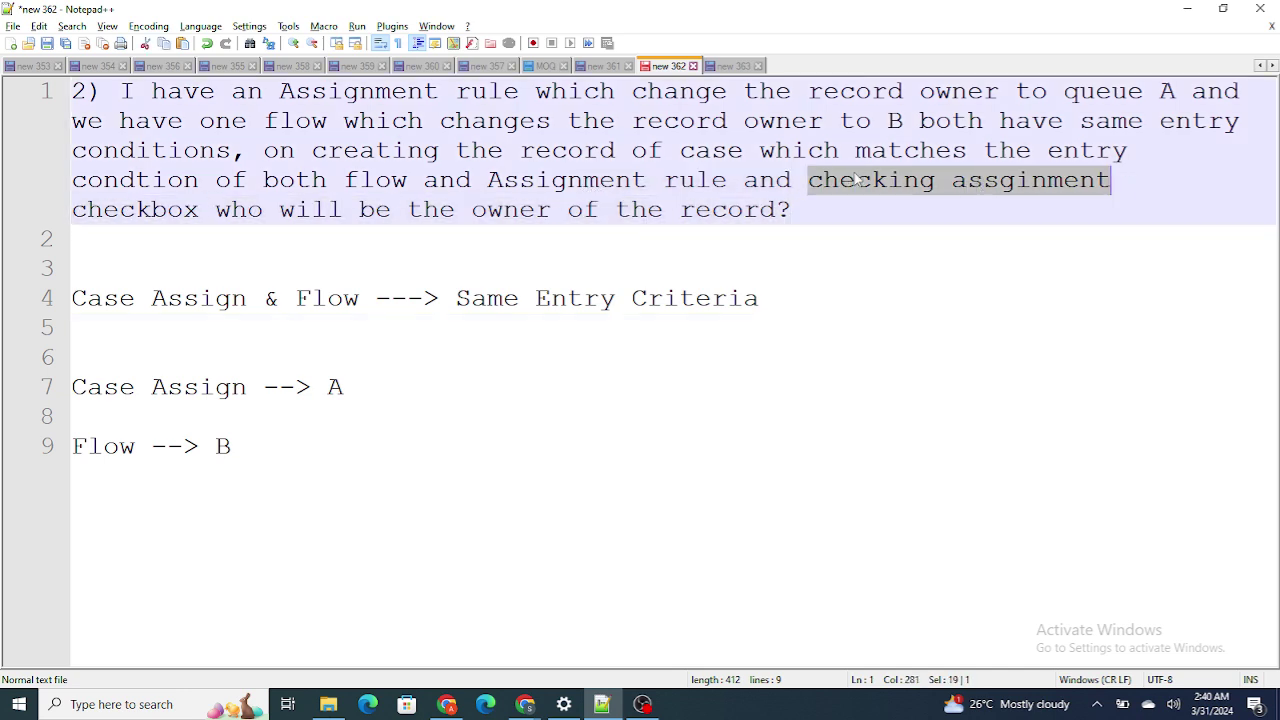
key("alt+Tab")
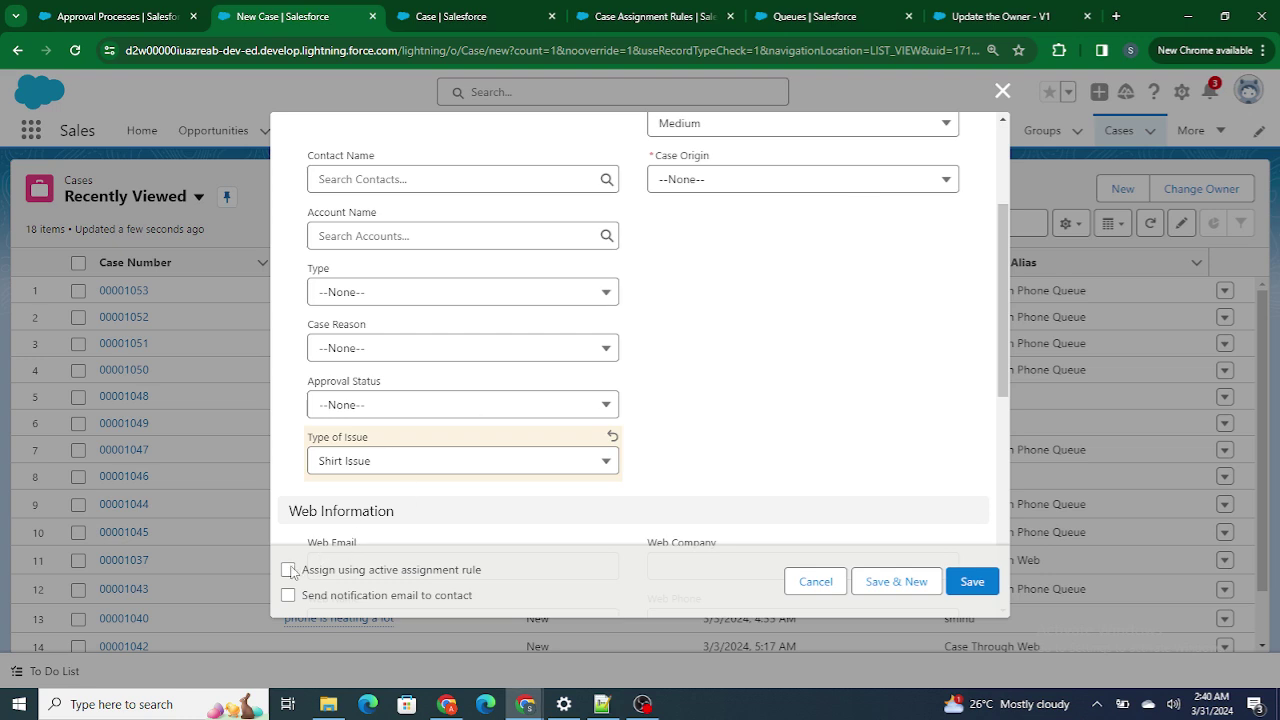
left_click_drag(328, 576, 477, 576)
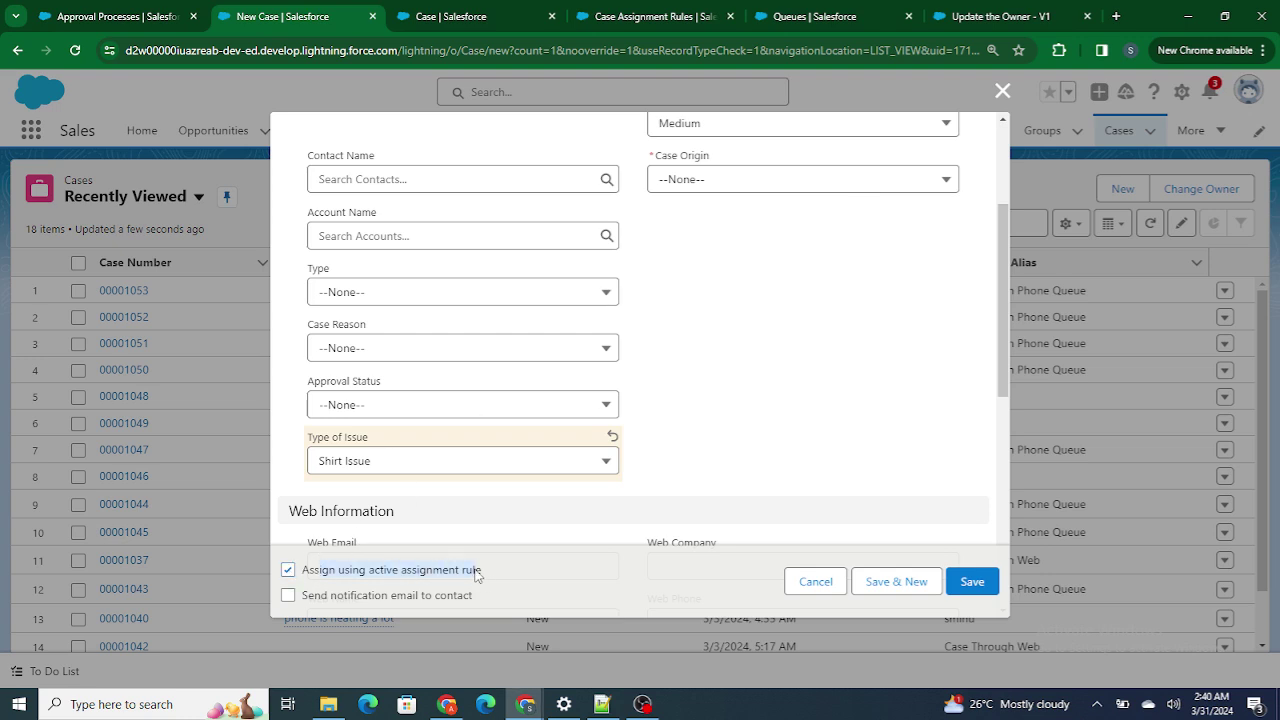
left_click(524, 579)
scroll(767, 409, "up", 1)
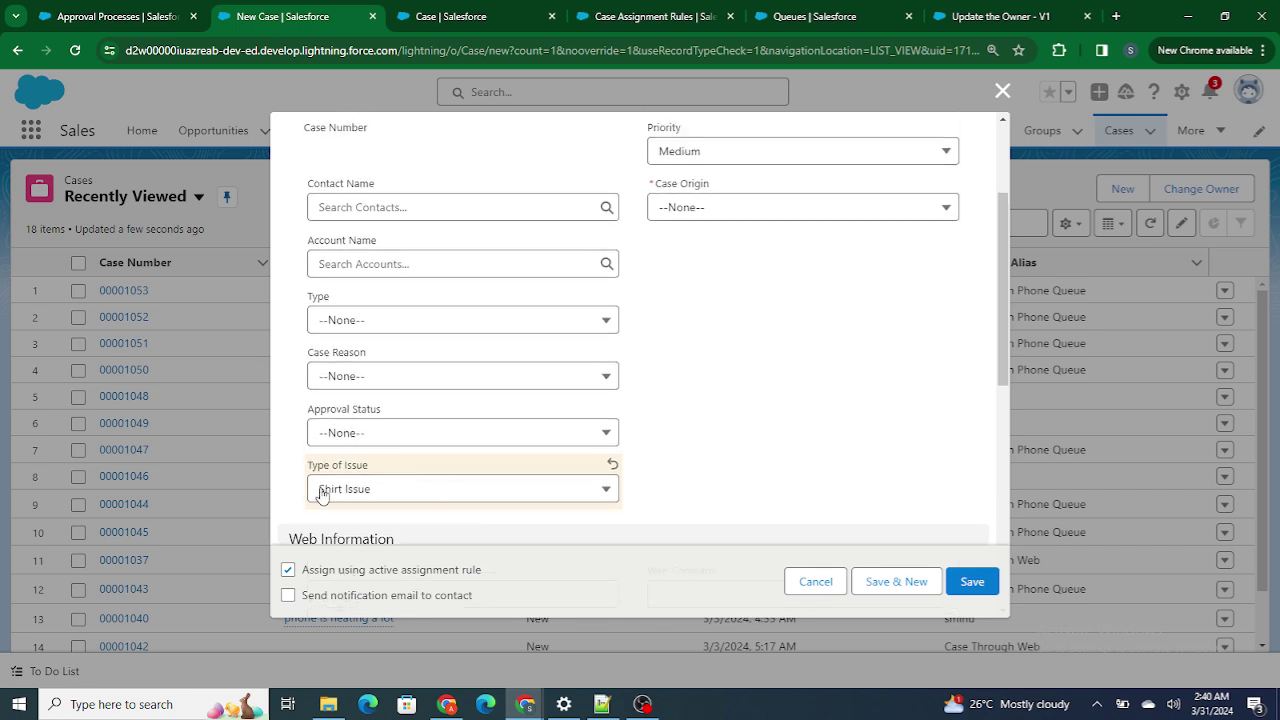
Set the new Case's Case Origin to Phone and save it after rechecking the queue and assignment rule pages
left_click(973, 583)
left_click(698, 208)
left_click(706, 273)
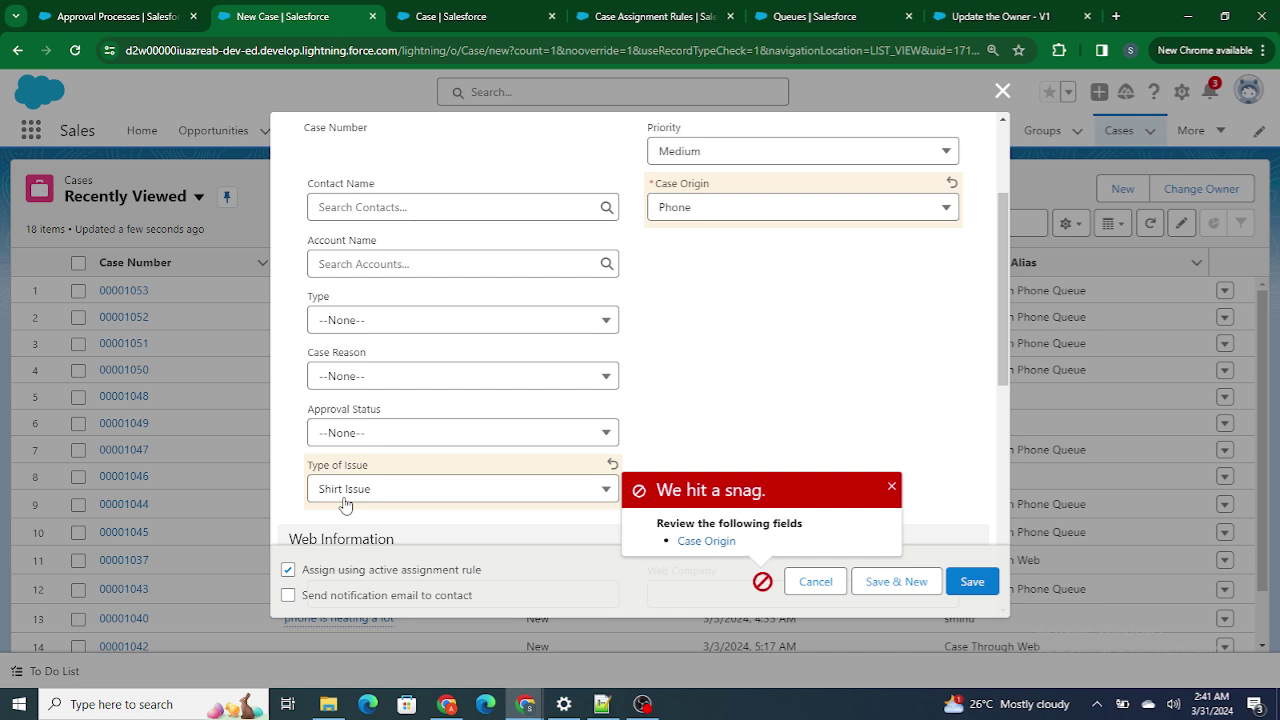
left_click(835, 12)
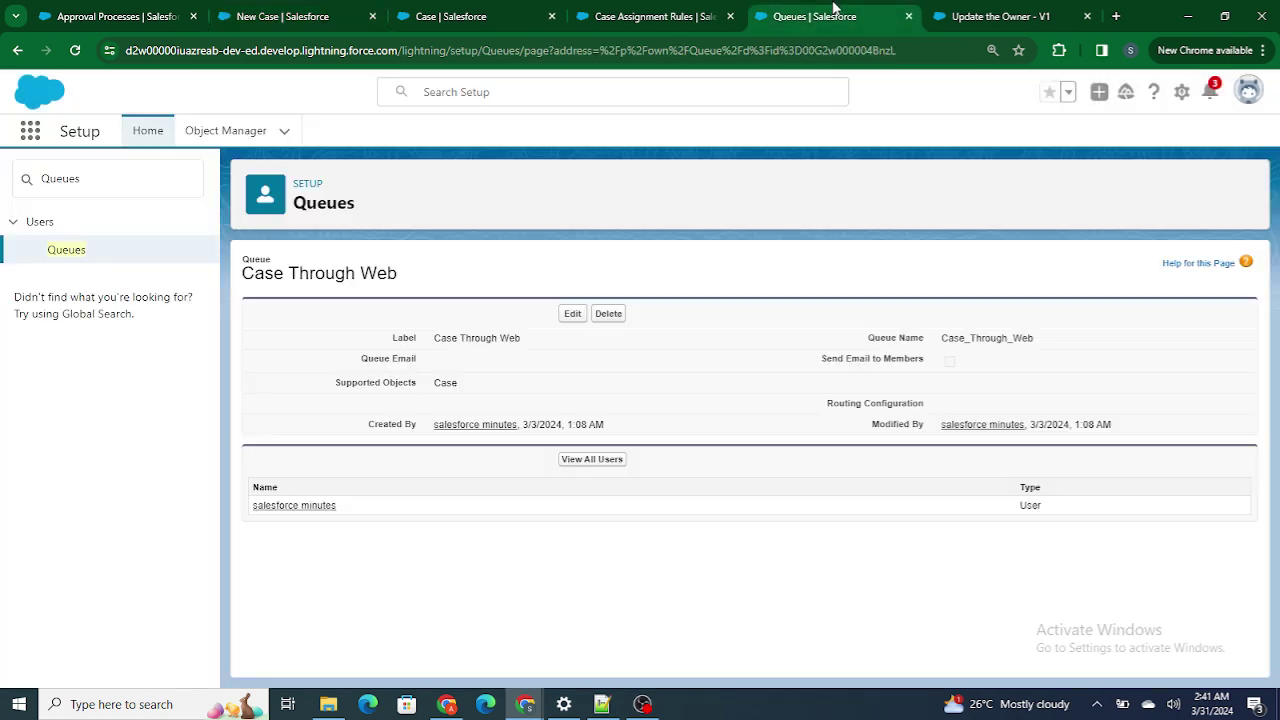
left_click(633, 12)
left_click(410, 12)
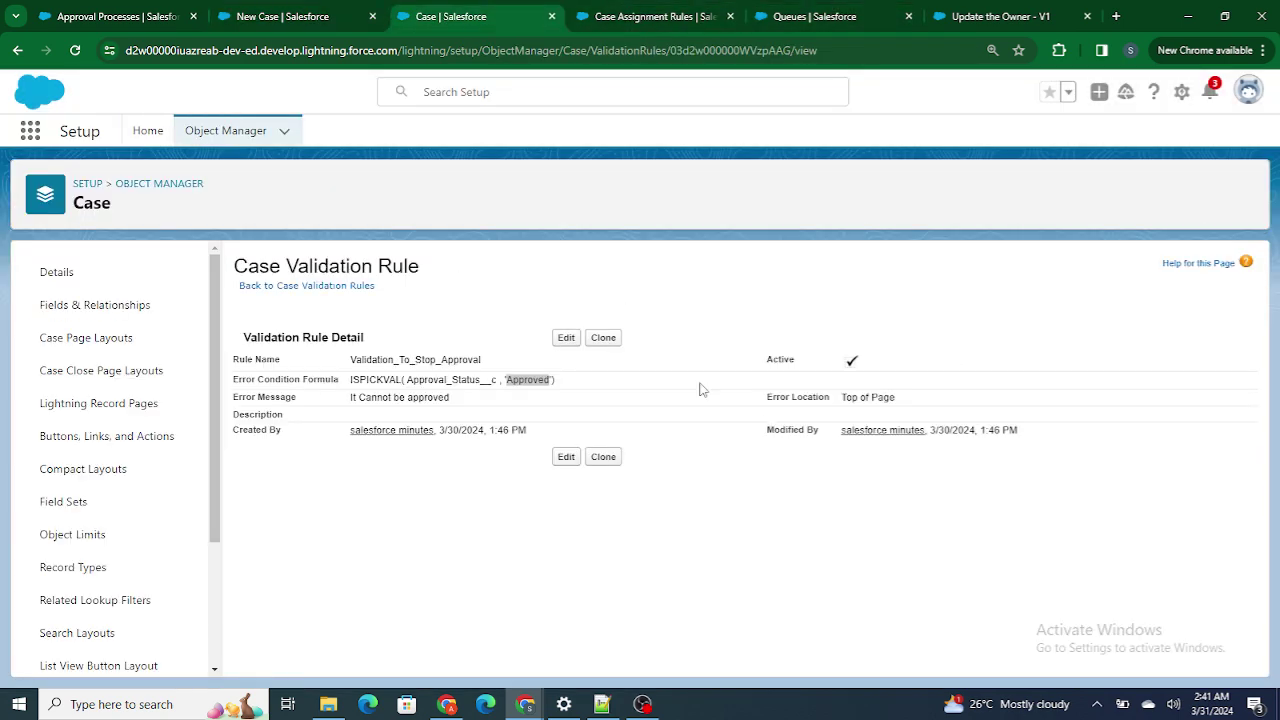
left_click(255, 12)
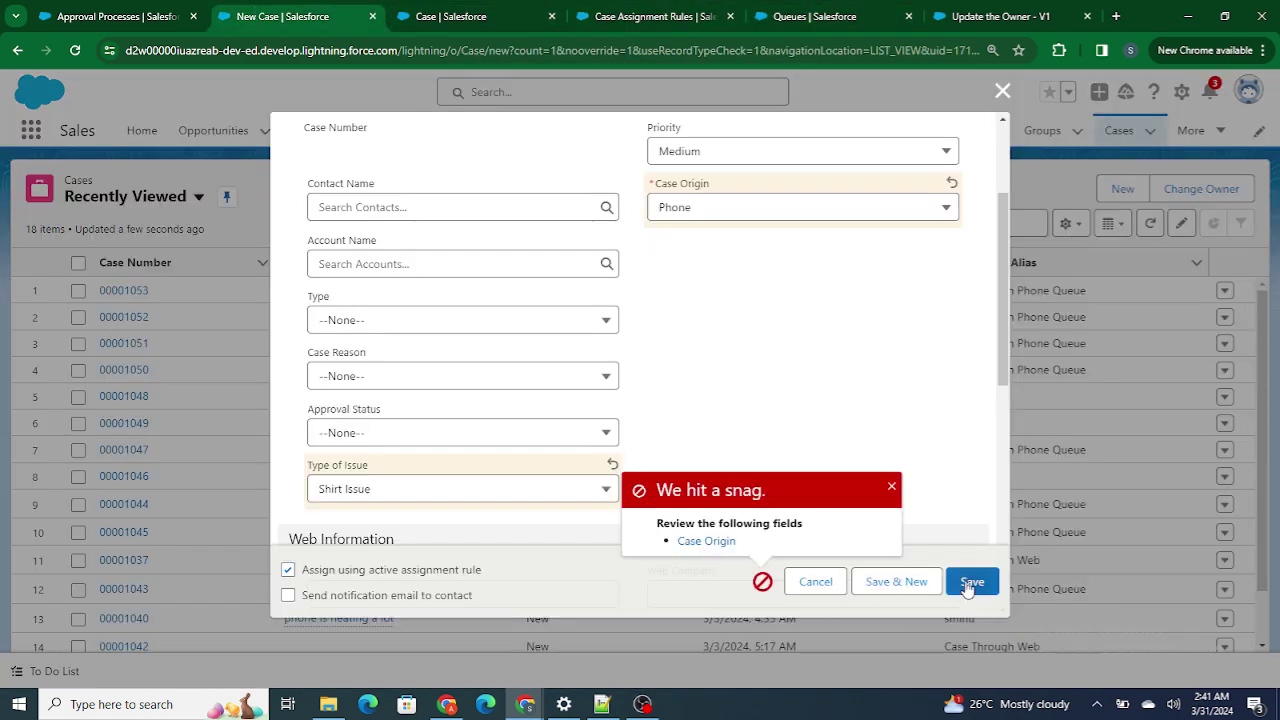
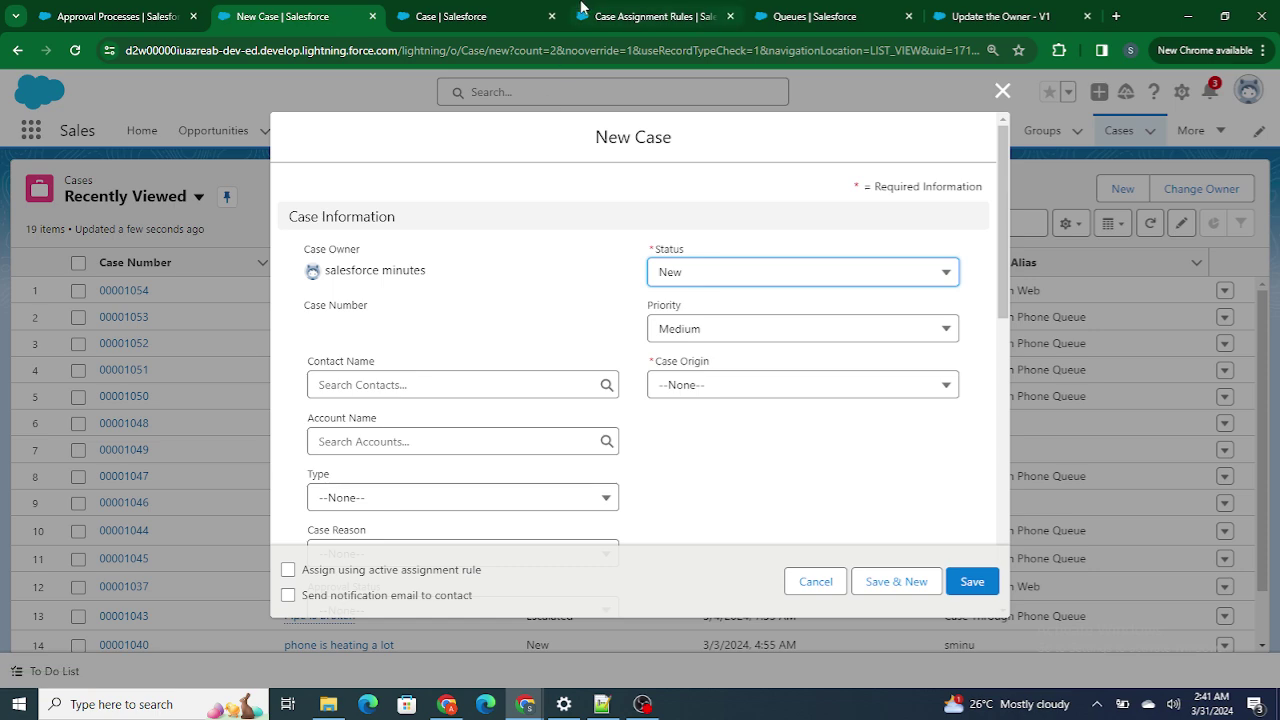
Fill in another new Case with Case Origin Phone and Type of Issue Shirt Issue
left_click(362, 12)
left_click(752, 392)
left_click(748, 470)
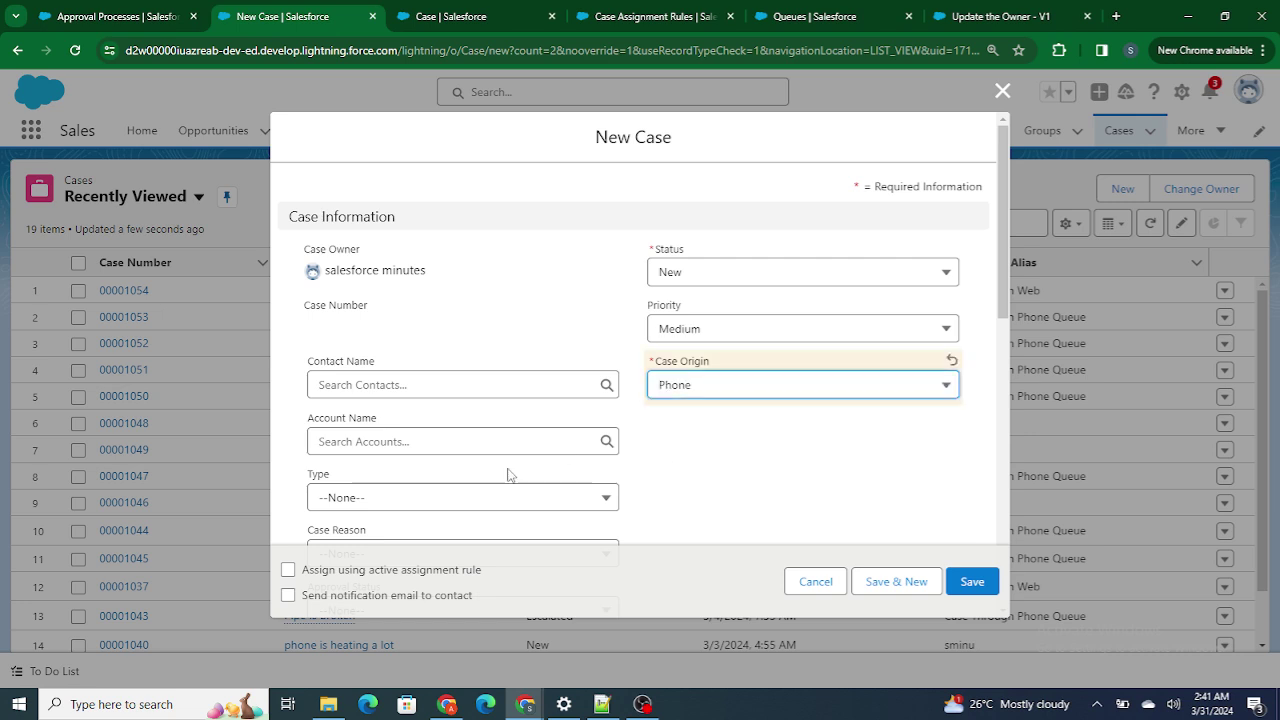
scroll(508, 475, "down", 2)
left_click(402, 480)
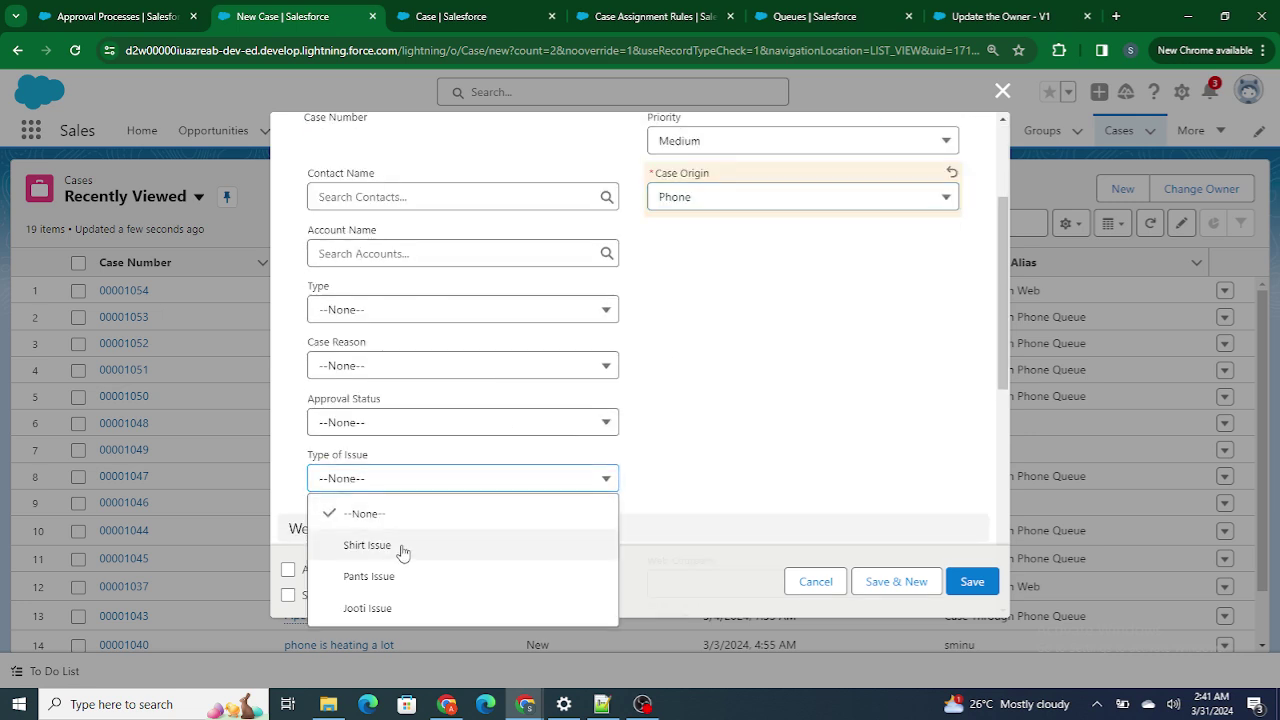
left_click(367, 545)
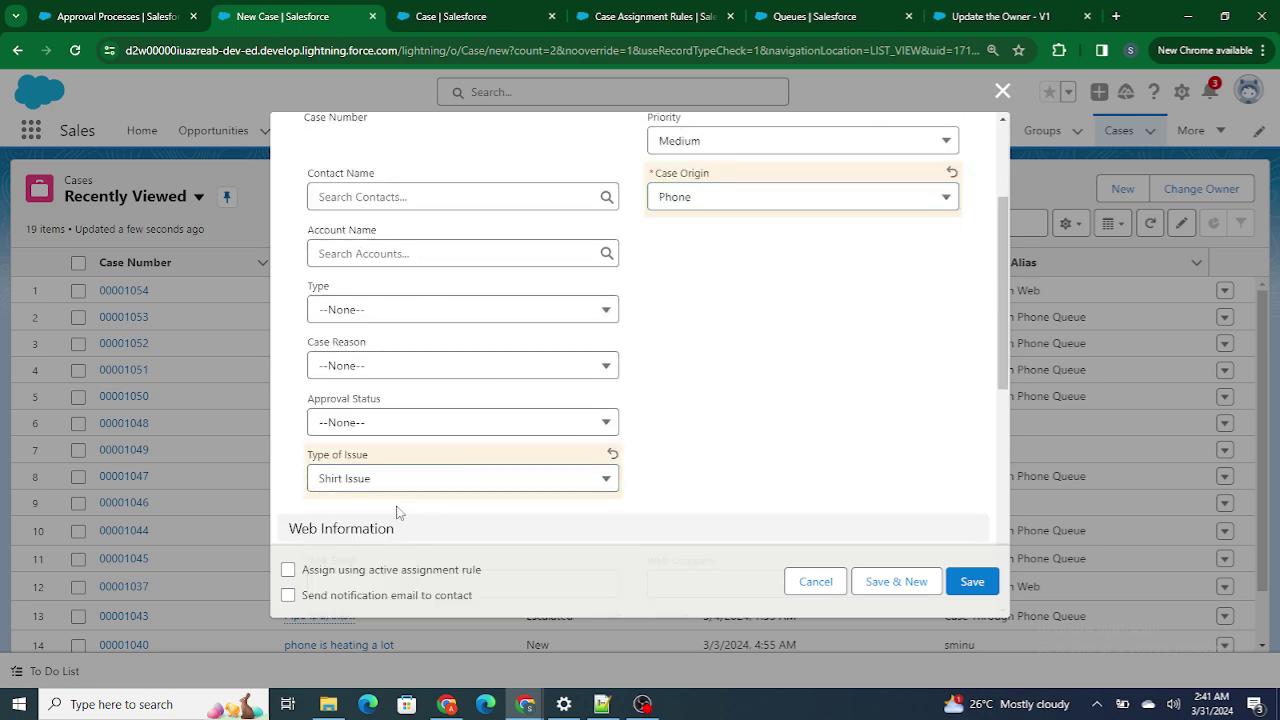
Enable Assign using active assignment rule for this second Case
left_click(305, 575)
left_click_drag(480, 575, 313, 577)
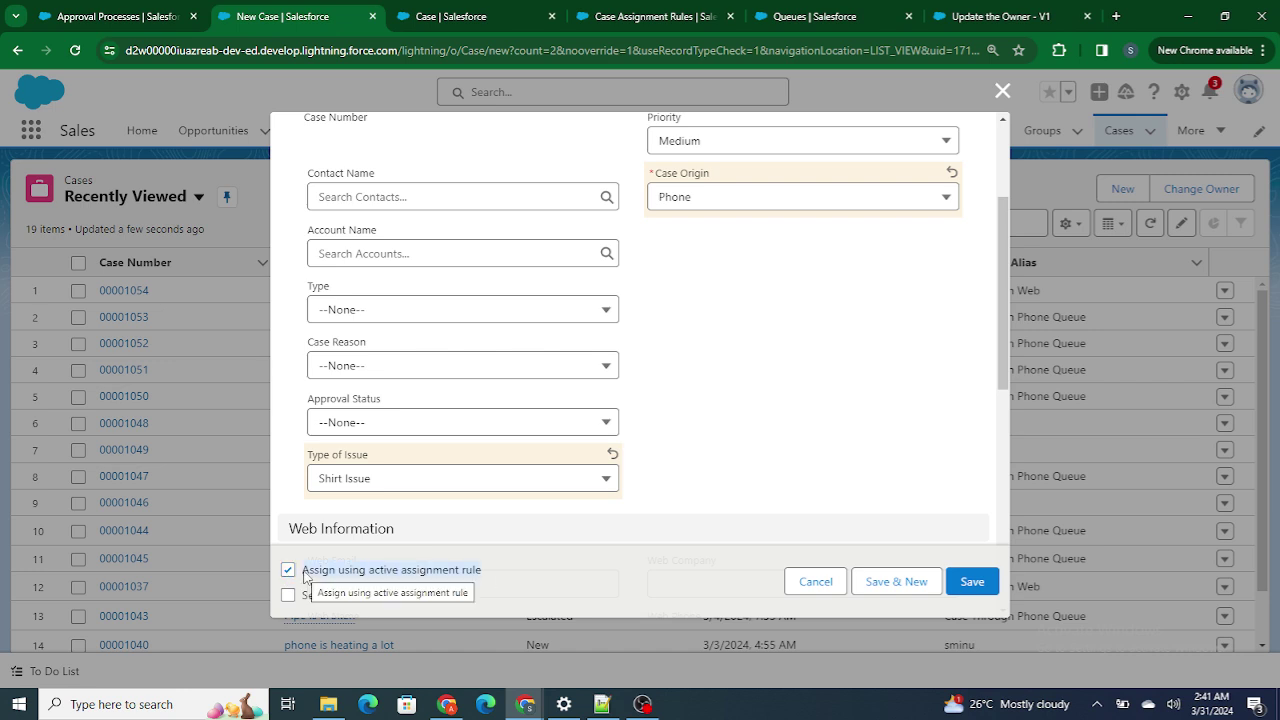
left_click(688, 502)
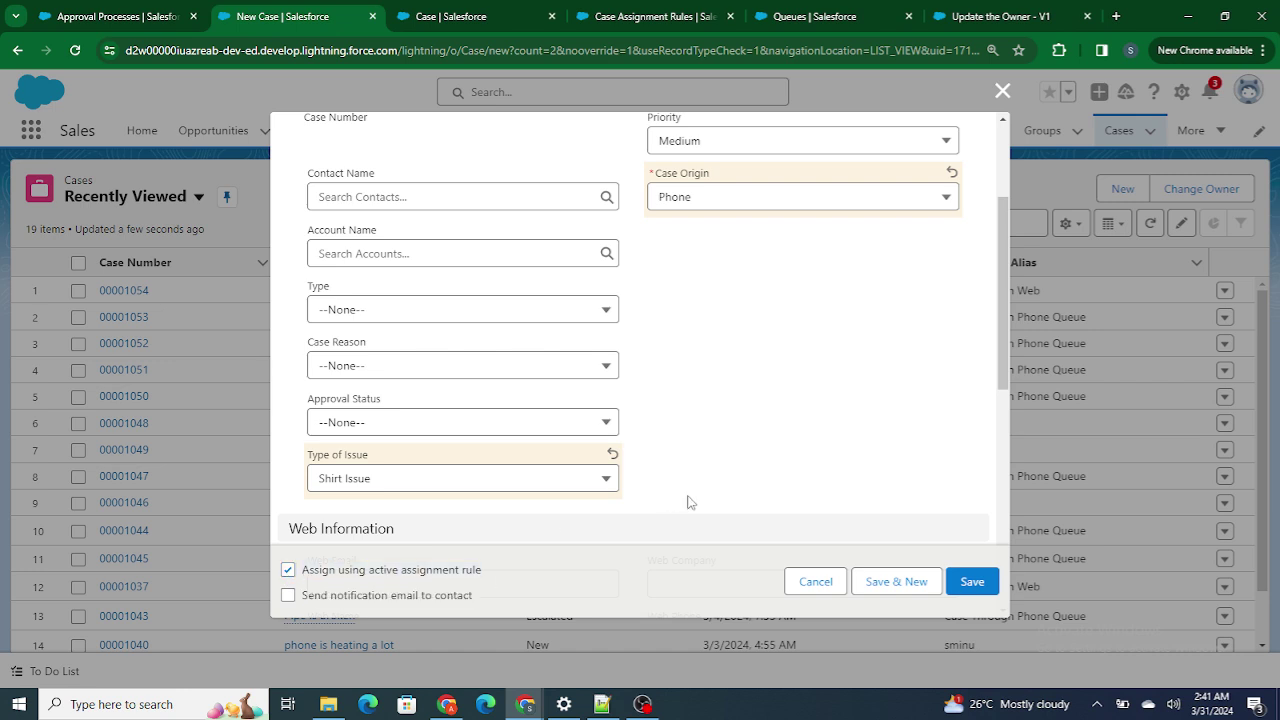
scroll(688, 502, "up", 1)
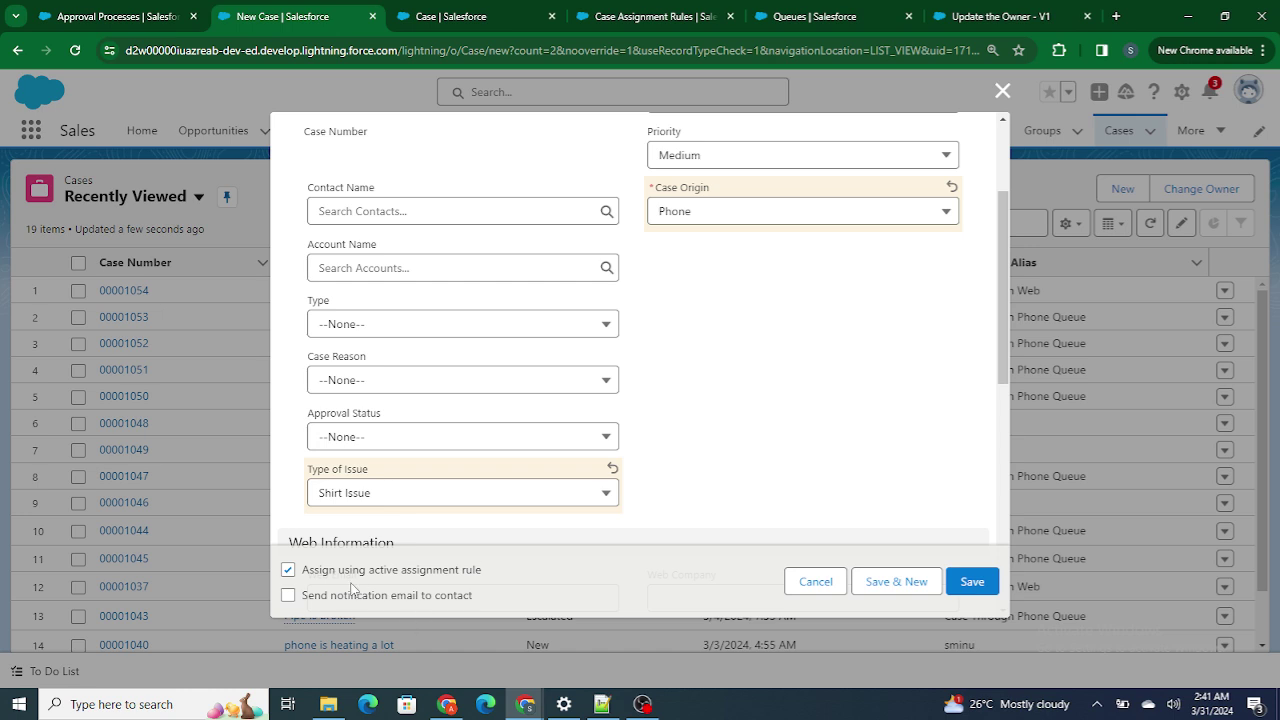
Review the assignment rule's entry and the flow's Update Owner element once more, then save the new Case
left_click(613, 20)
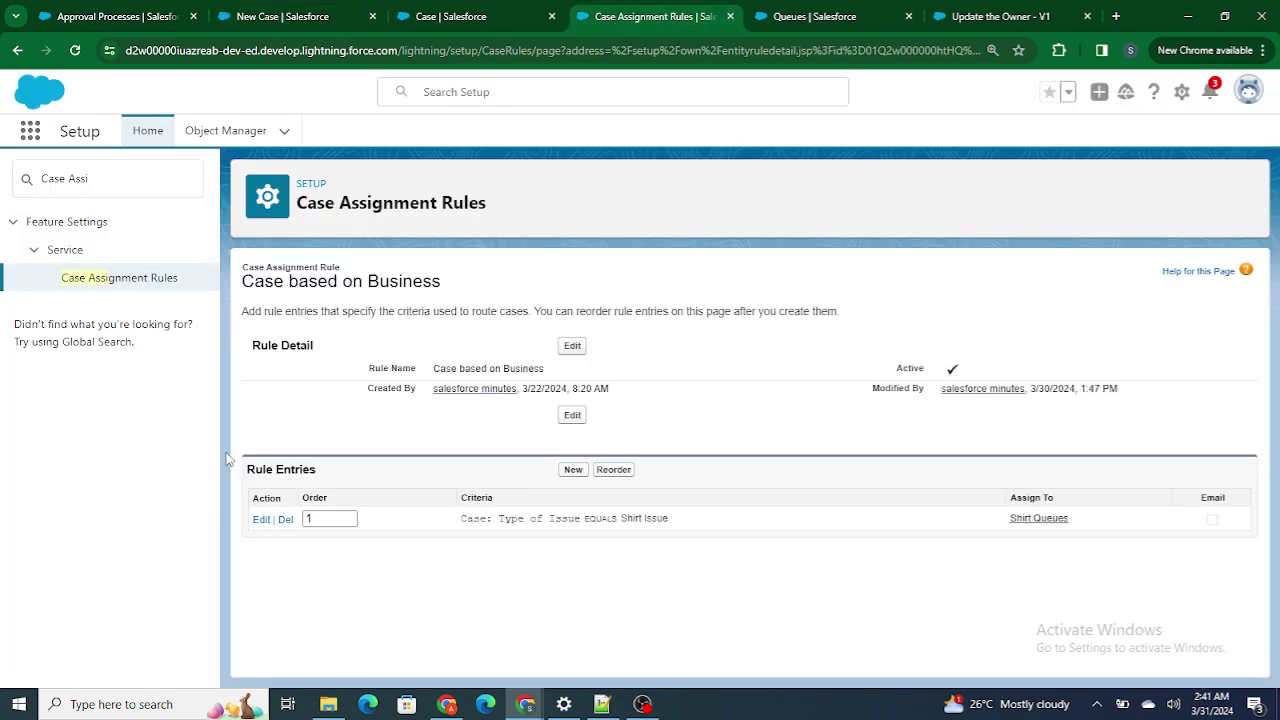
left_click(1000, 16)
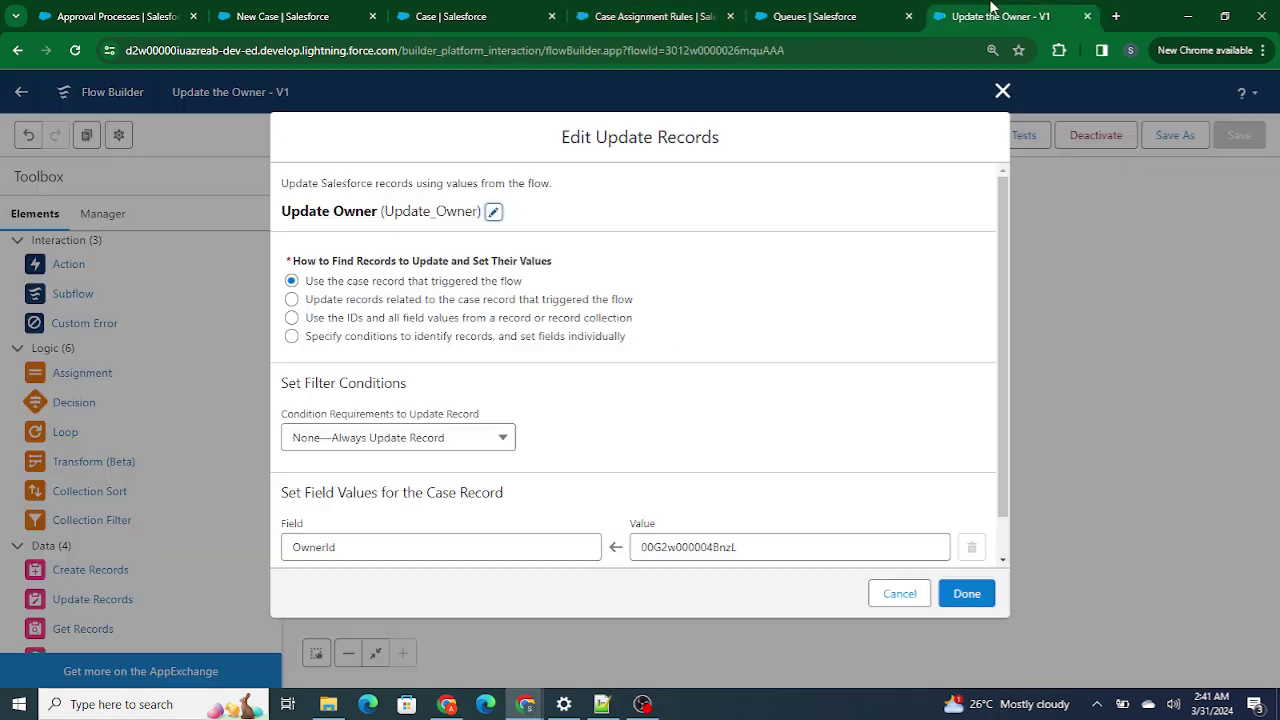
left_click(432, 12)
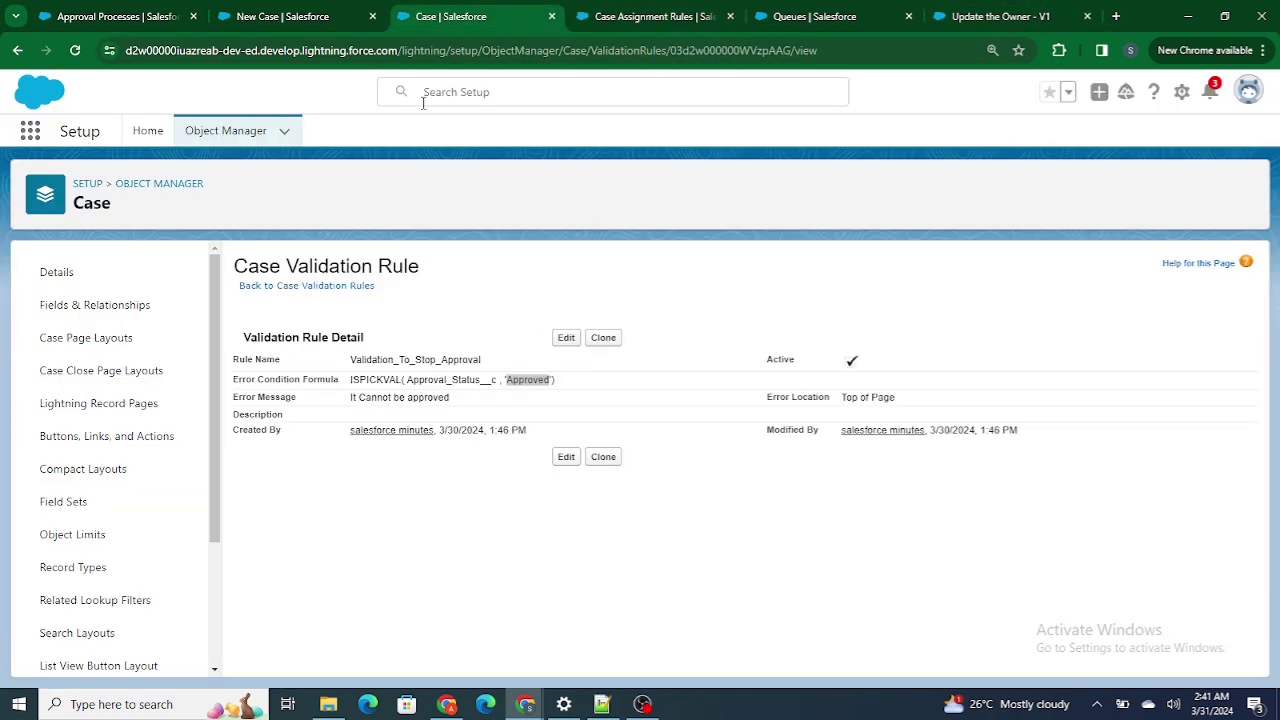
left_click(300, 14)
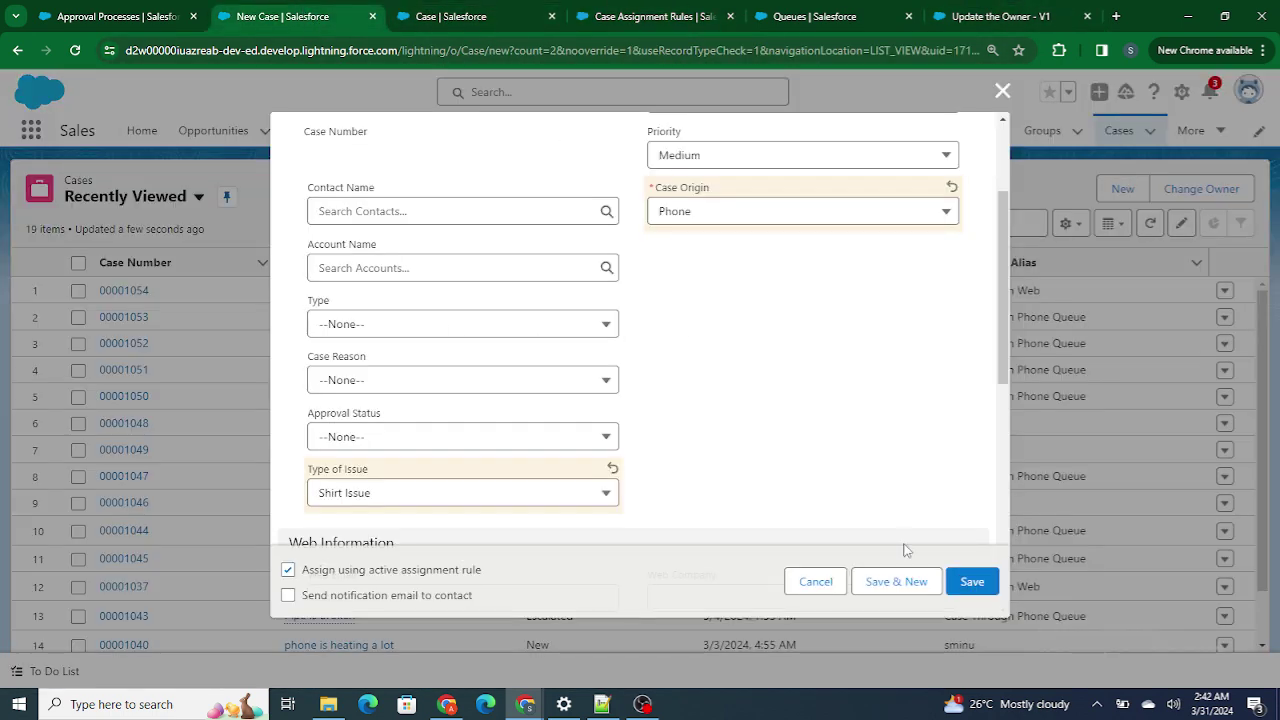
left_click(972, 581)
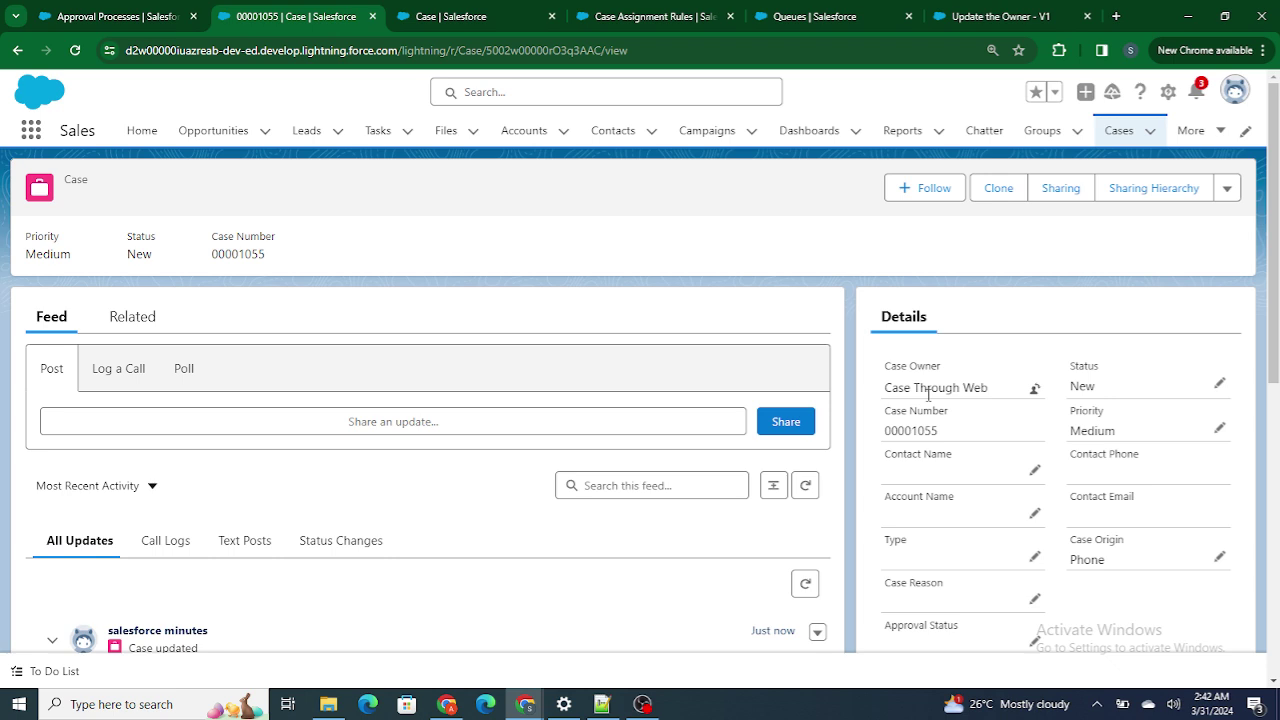
Compare the saved Case's owner with the queue assigned by the flow's Update Owner element
key("ctrl+Tab")
key("ctrl+Tab")
key("ctrl+Tab")
key("ctrl+Tab")
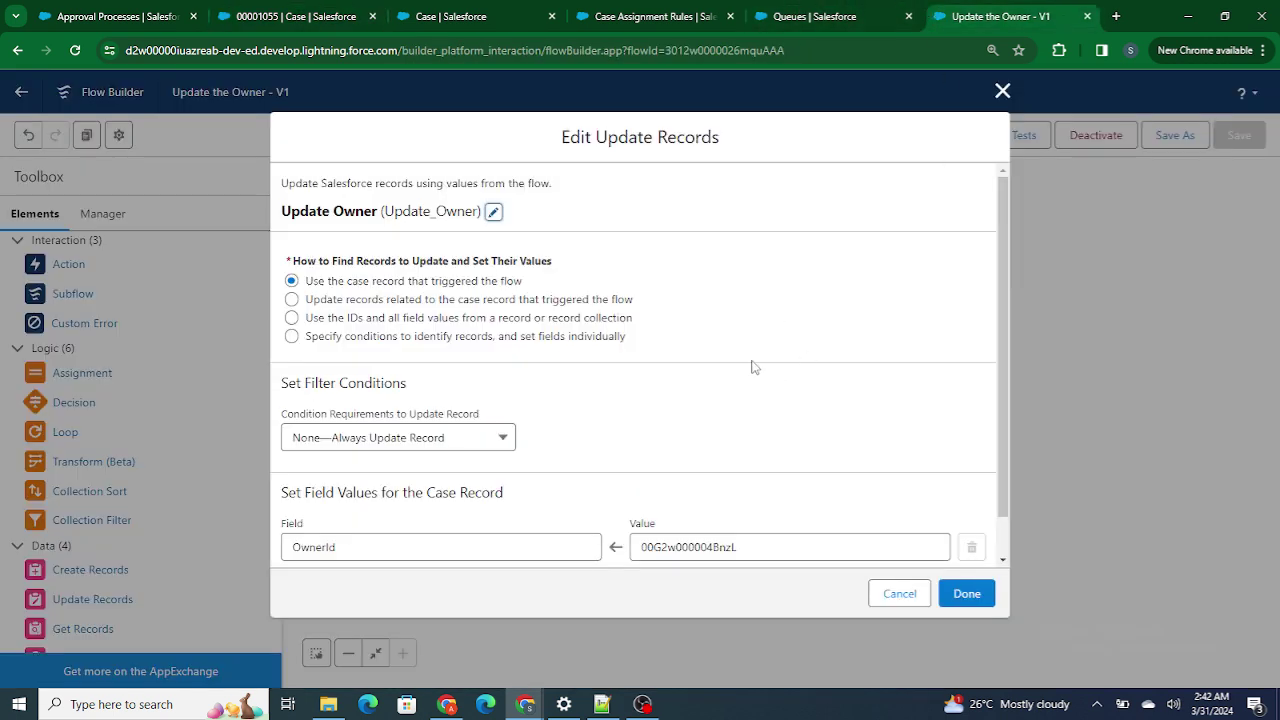
Switch to Notepad++ and add the answer "---> Flow Queue ( B )" below question 2, separated by blank lines
mouse_move(525, 710)
left_click(601, 705)
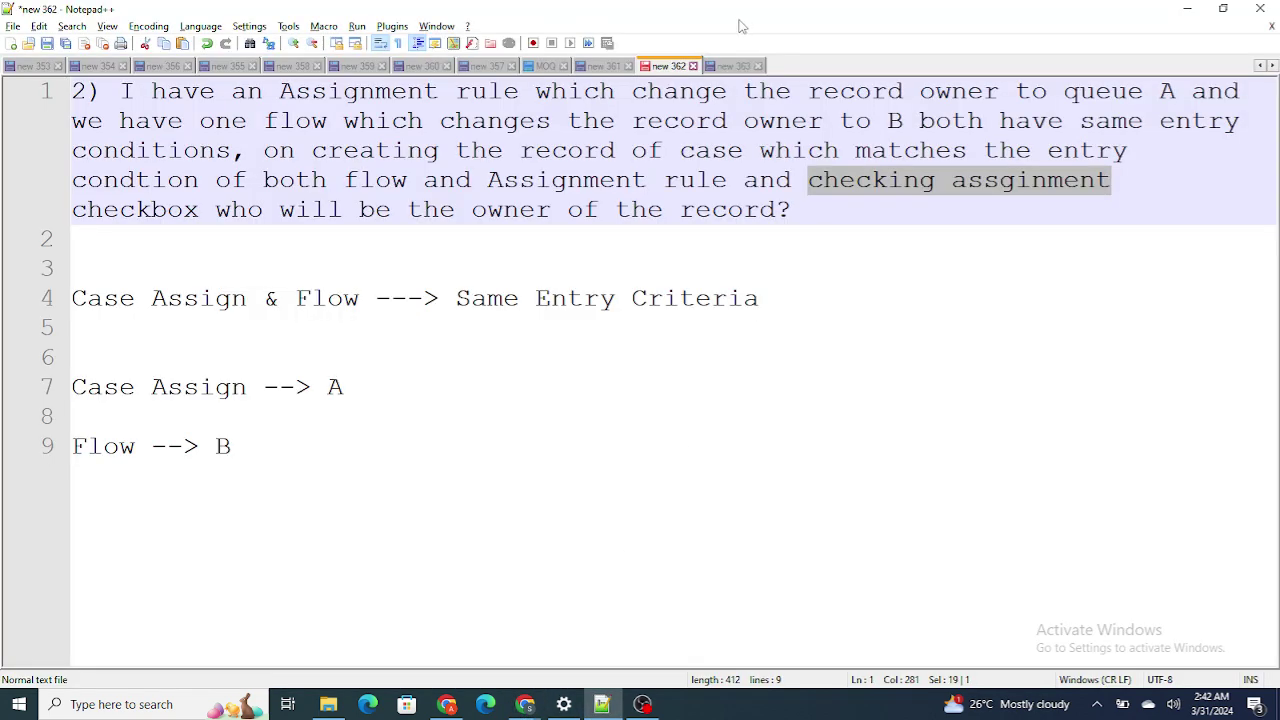
left_click(797, 212)
key("Return")
key("Return")
key("Return")
type("---> Flow ")
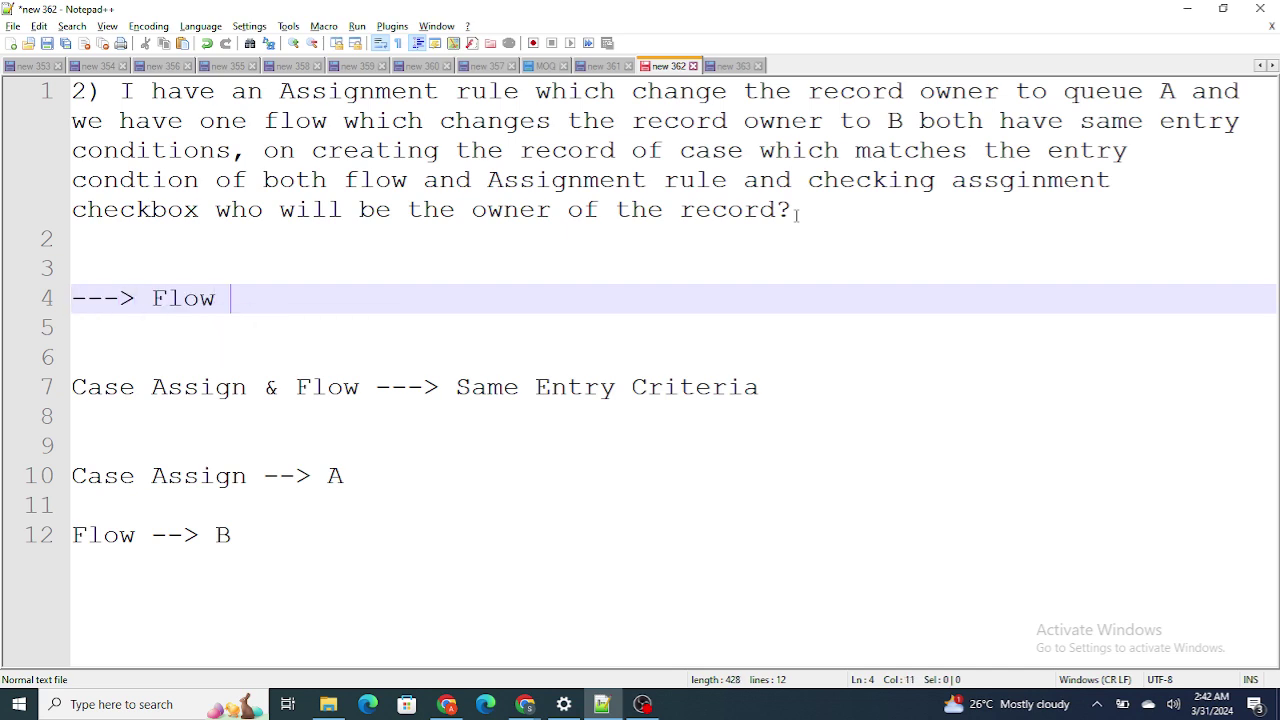
type("Queue ( B )")
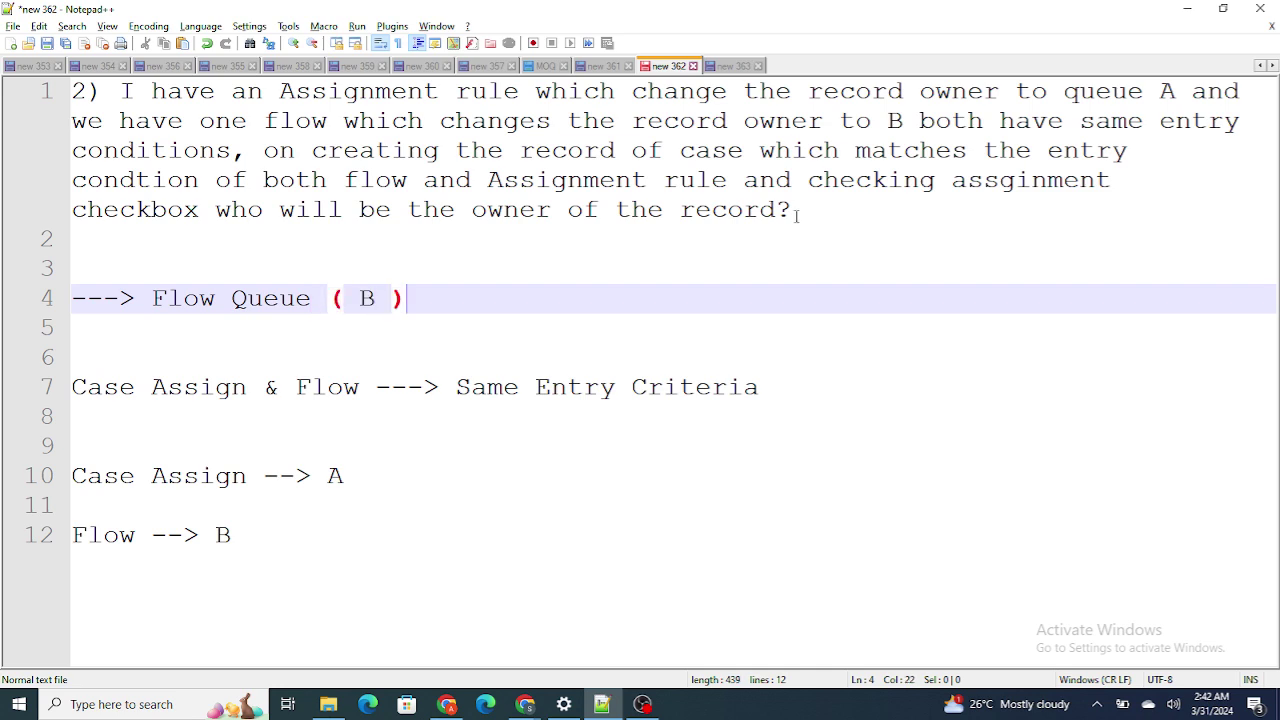
Open the note with question 3 about the validation rule firing irrespective of the case priority
left_click(734, 67)
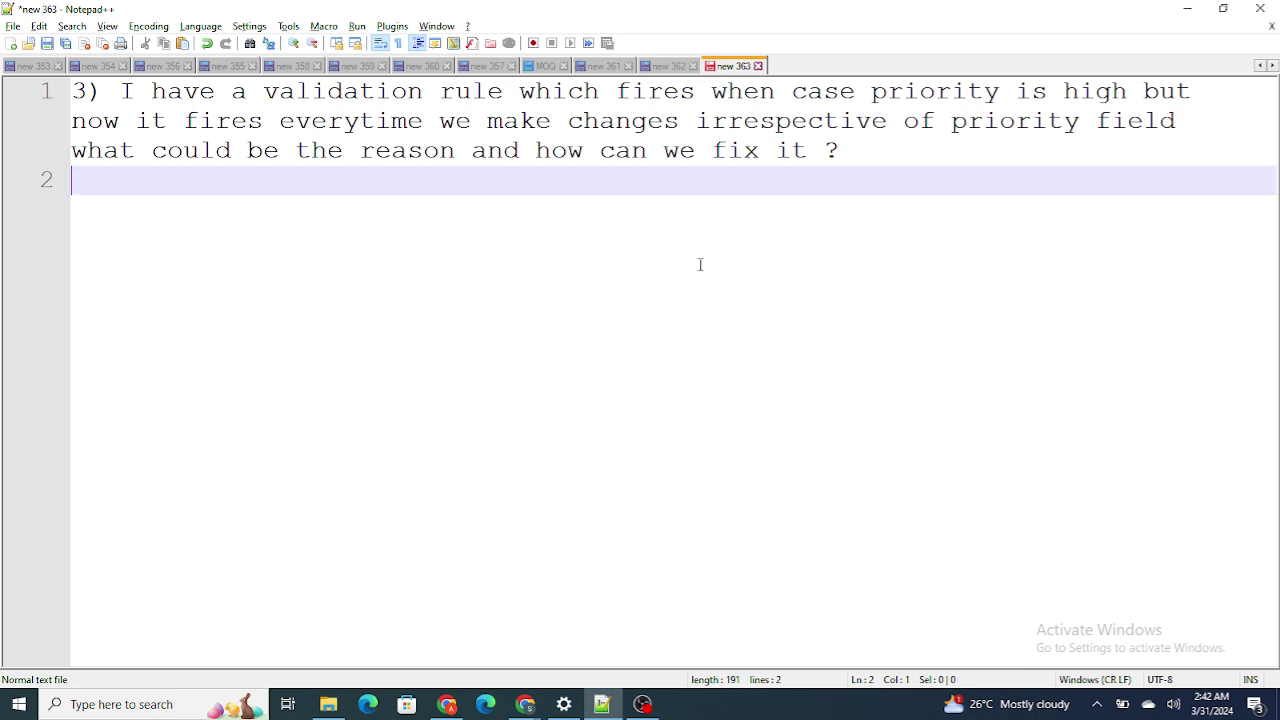
Add two blank lines below question 3, then switch to the Case object's validation rules in Salesforce Setup
key("Return")
key("Return")
mouse_move(530, 704)
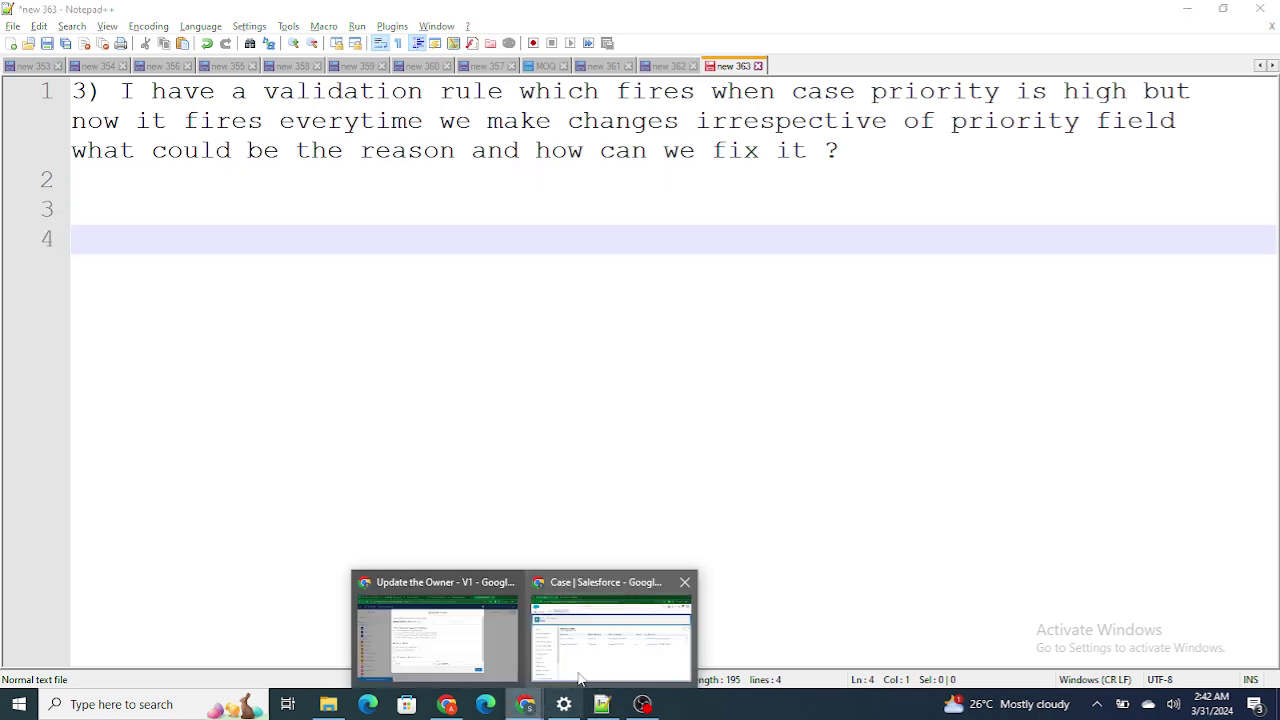
left_click(544, 650)
left_click(318, 16)
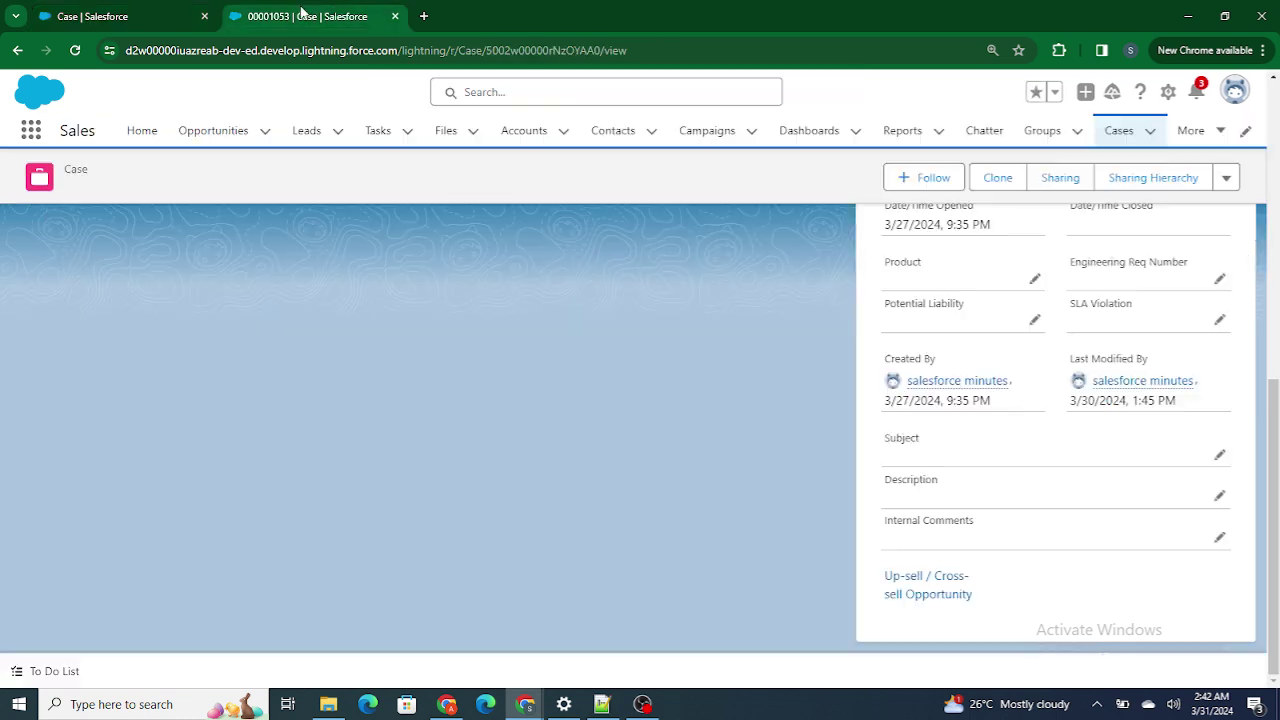
left_click(123, 10)
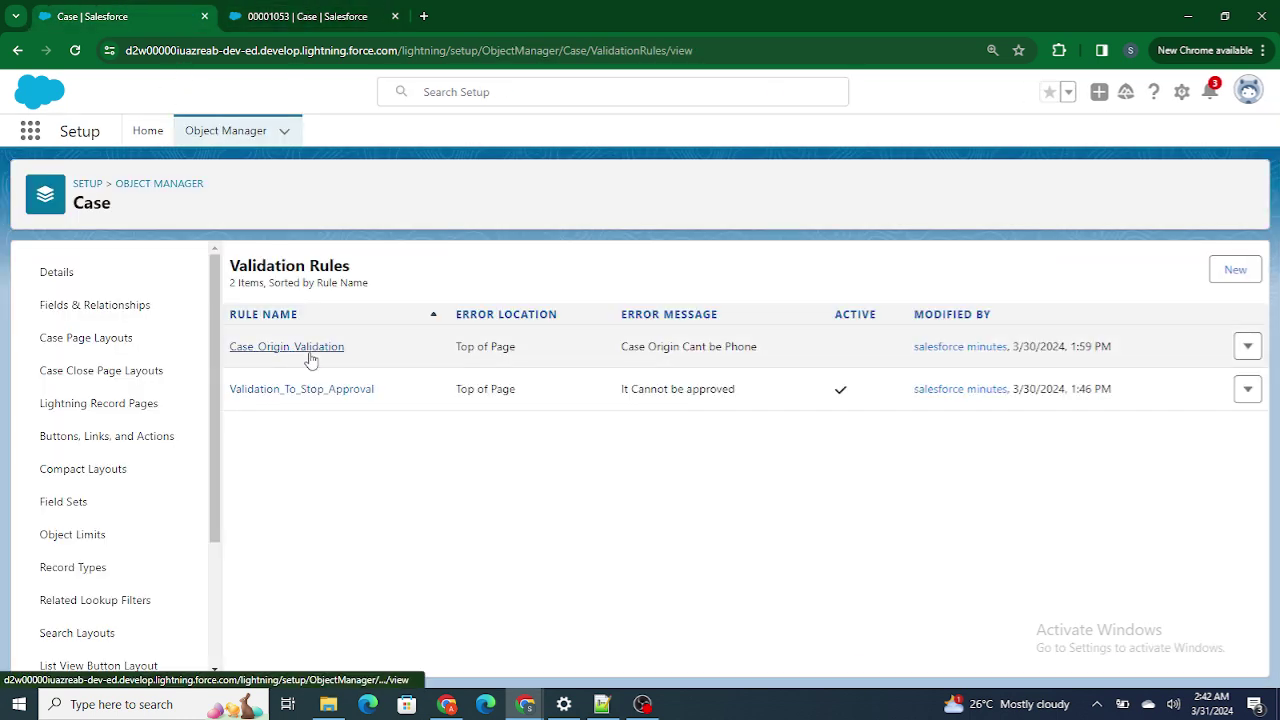
Check the Case_Origin_Validation rule's settings, then return to the Case validation rules list
left_click(1247, 346)
left_click(1212, 386)
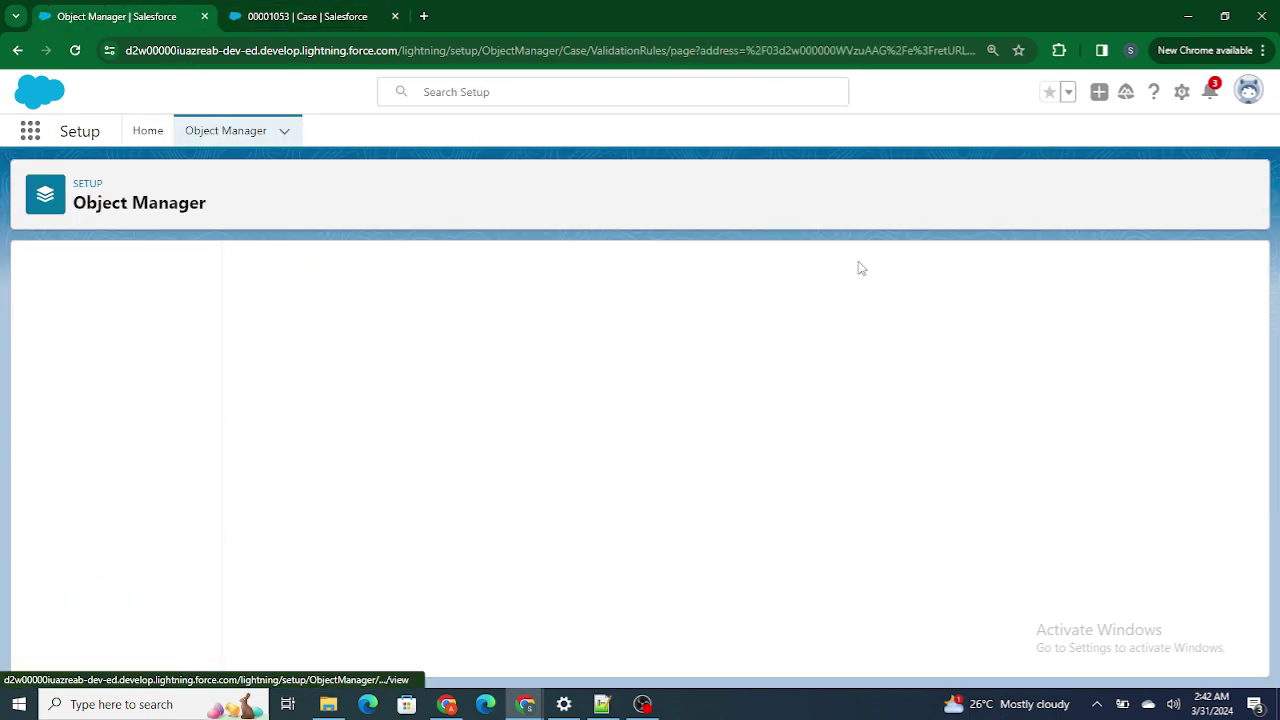
scroll(130, 580, "down", 3)
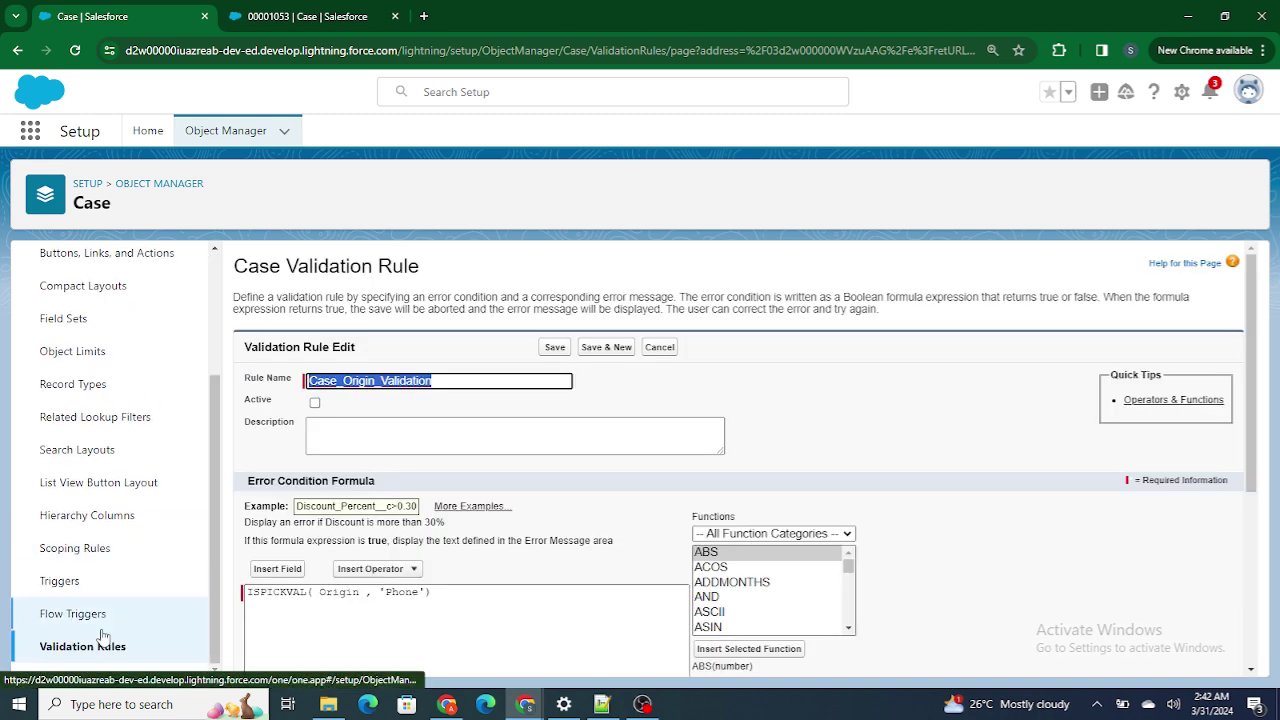
left_click(106, 646)
Deactivate the Validation_To_Stop_Approval rule and save it
left_click(1247, 389)
left_click(1218, 431)
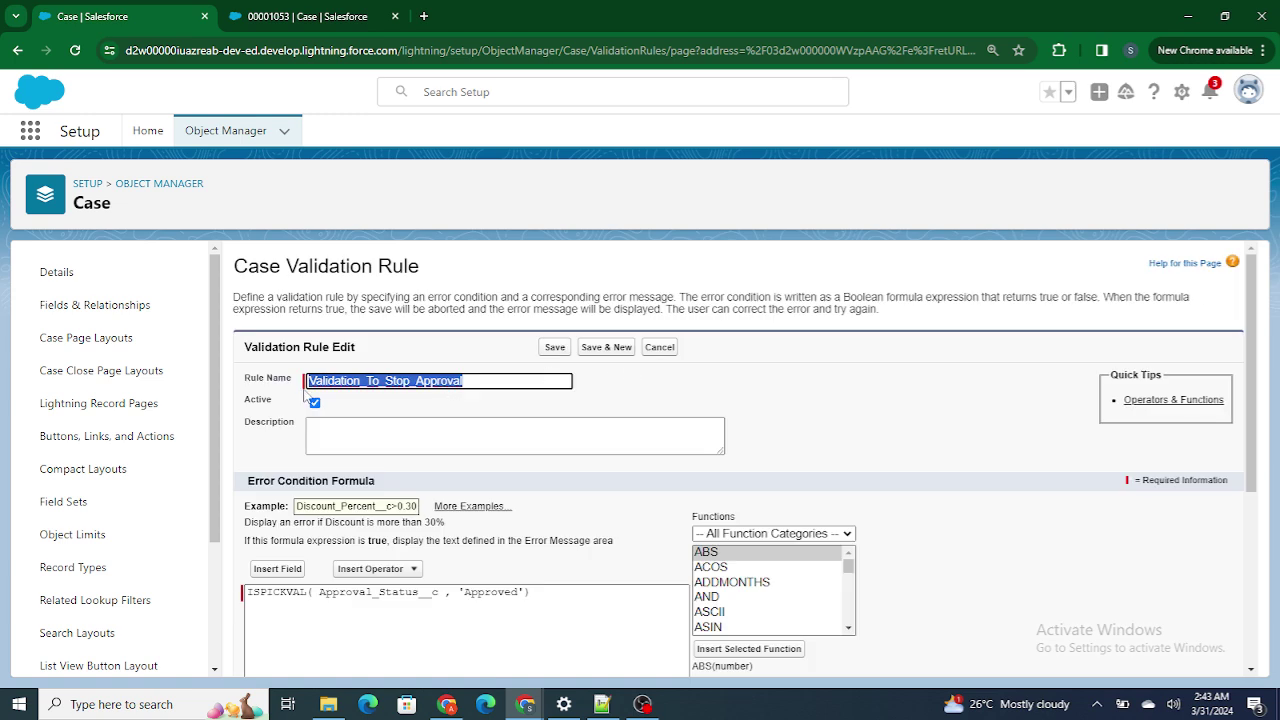
left_click(315, 402)
left_click(554, 347)
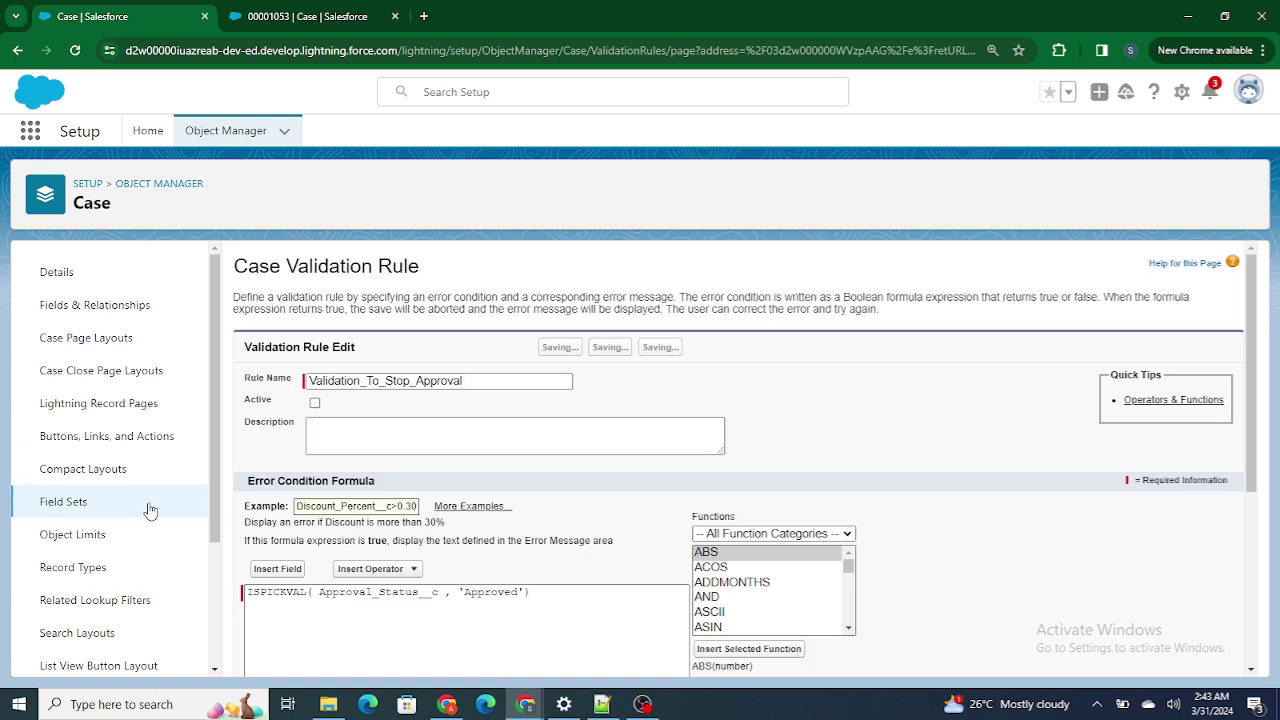
scroll(89, 530, "down", 2)
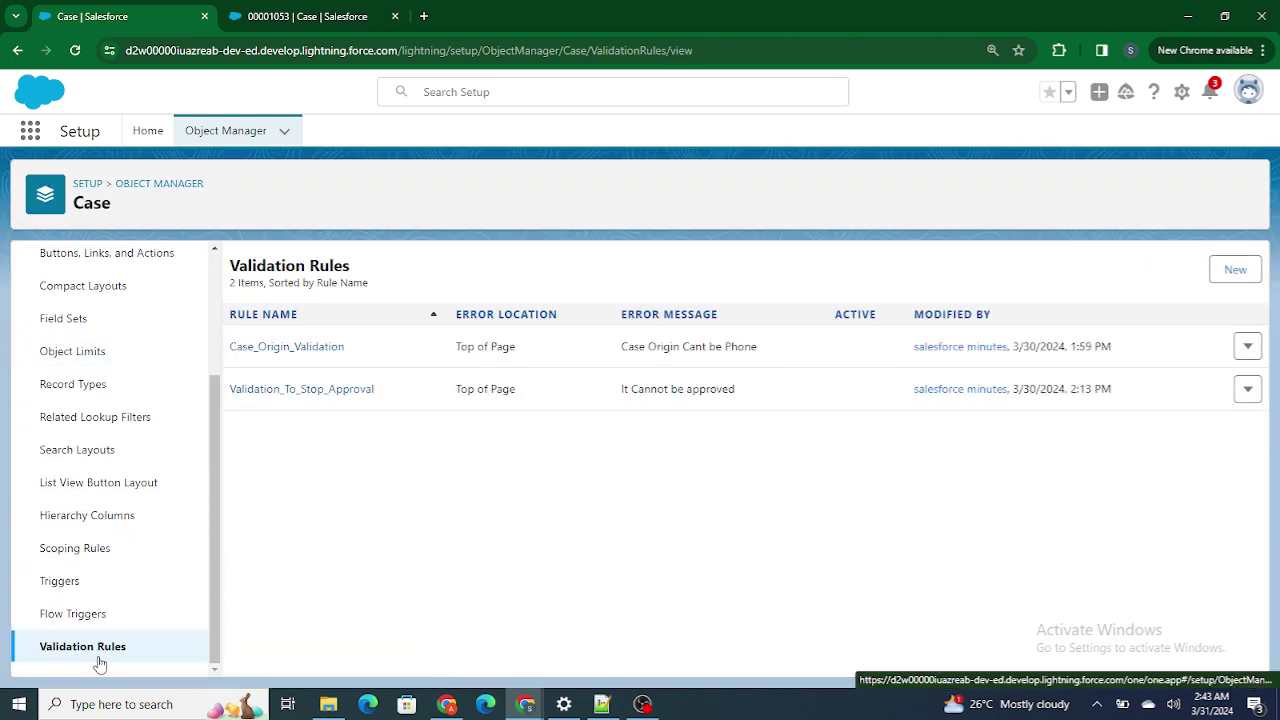
Open the Case_Origin_Validation rule for editing and examine its name and error condition formula
left_click(1247, 346)
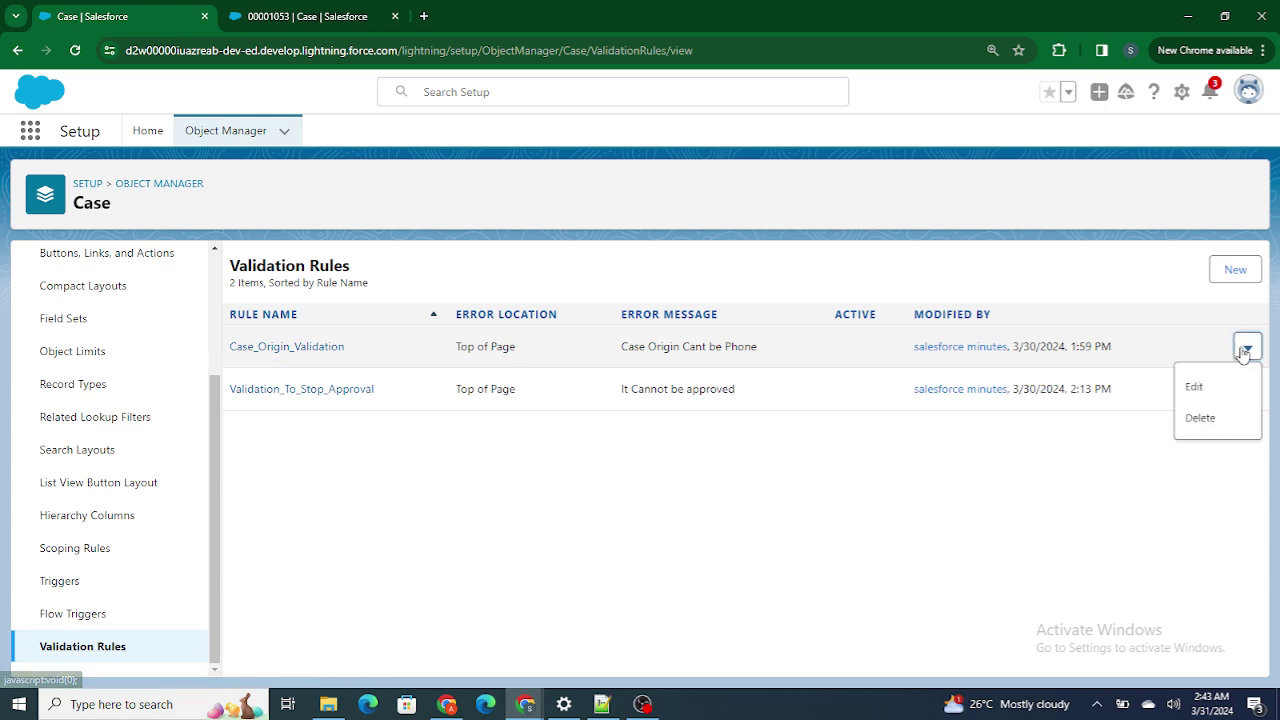
left_click(1185, 386)
key("alt+Tab")
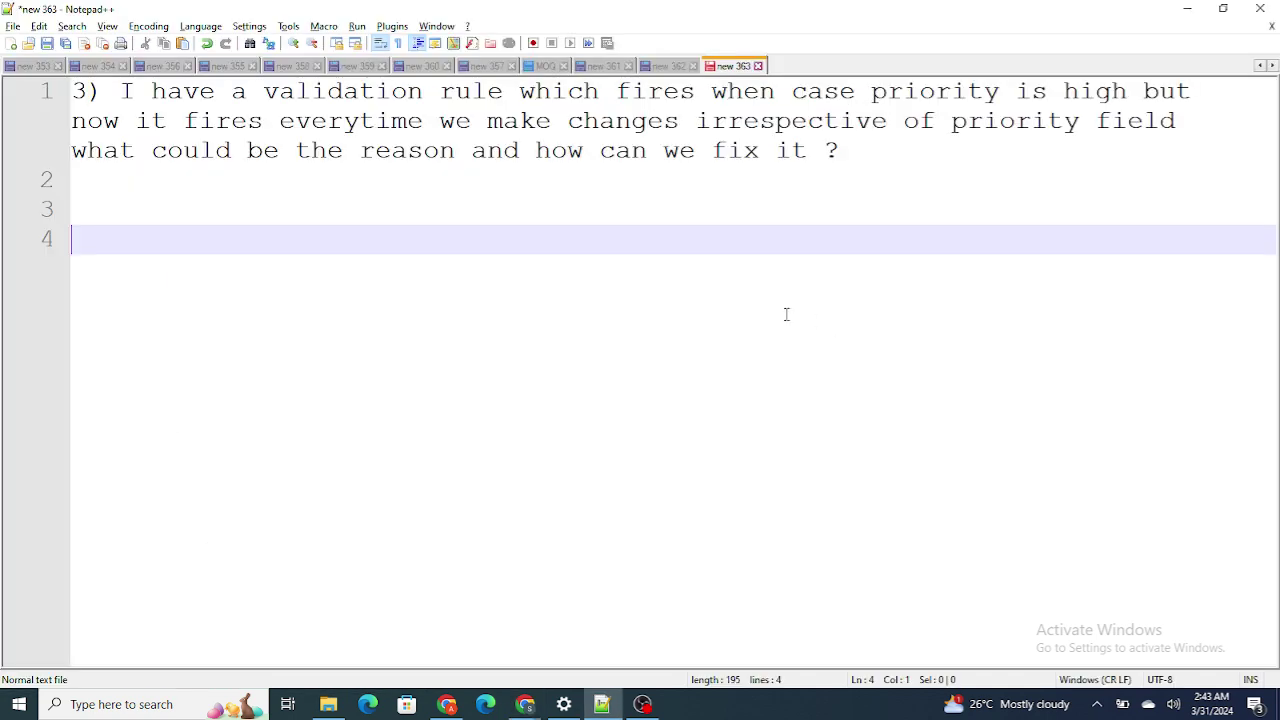
key("alt+Tab")
double_click(502, 381)
left_click(418, 403)
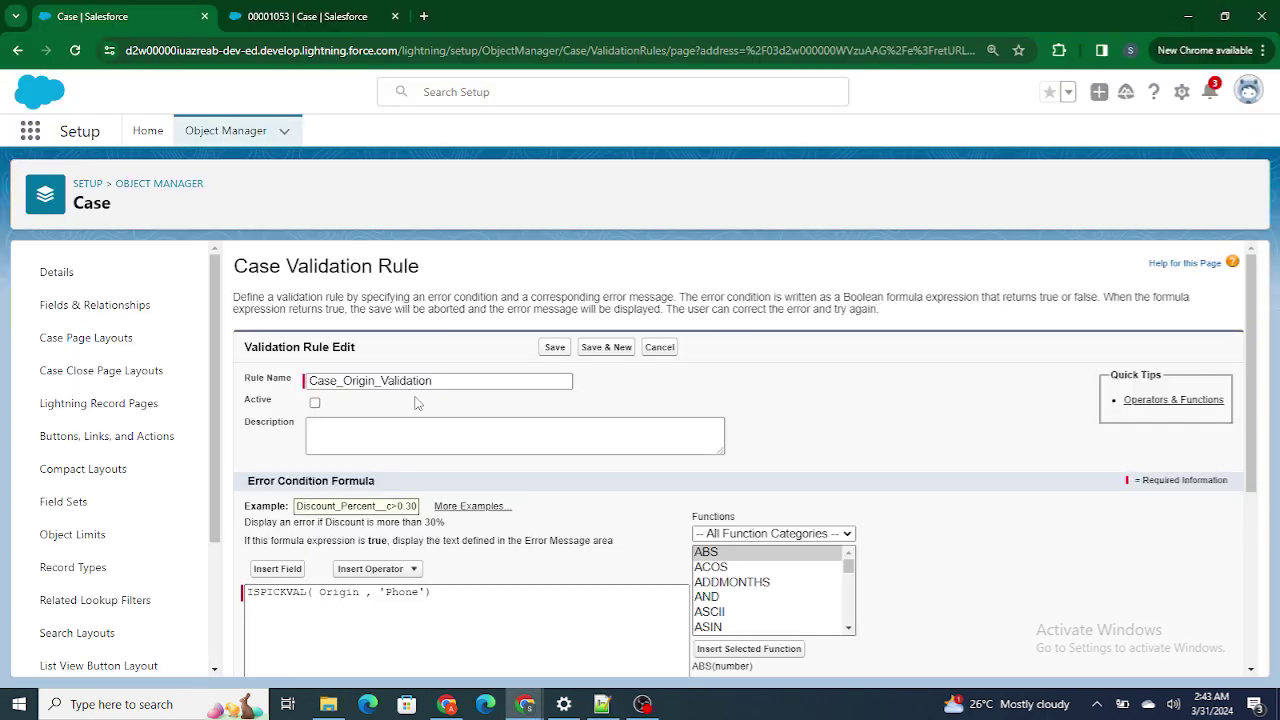
scroll(418, 403, "down", 1)
Compare the priority condition in question 3 with the rule's 'Phone' origin condition, then leave the rule without saving
key("alt+Tab")
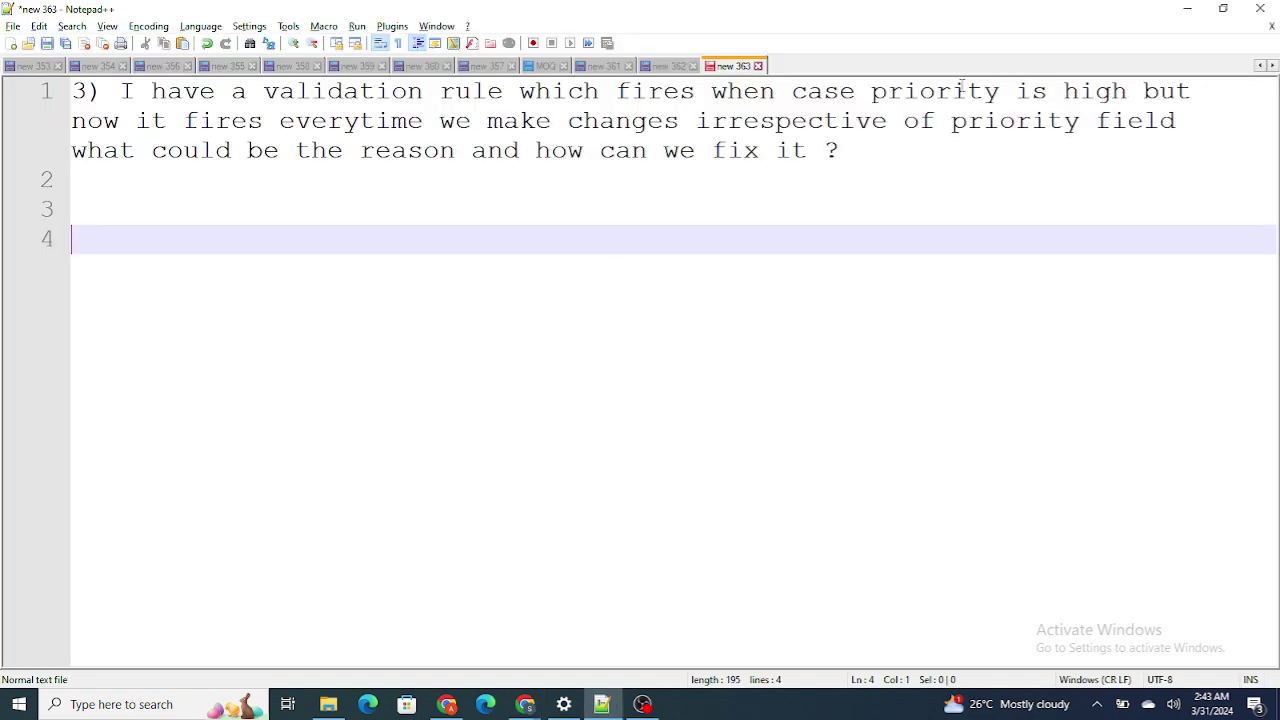
triple_click(990, 84)
key("alt+Tab")
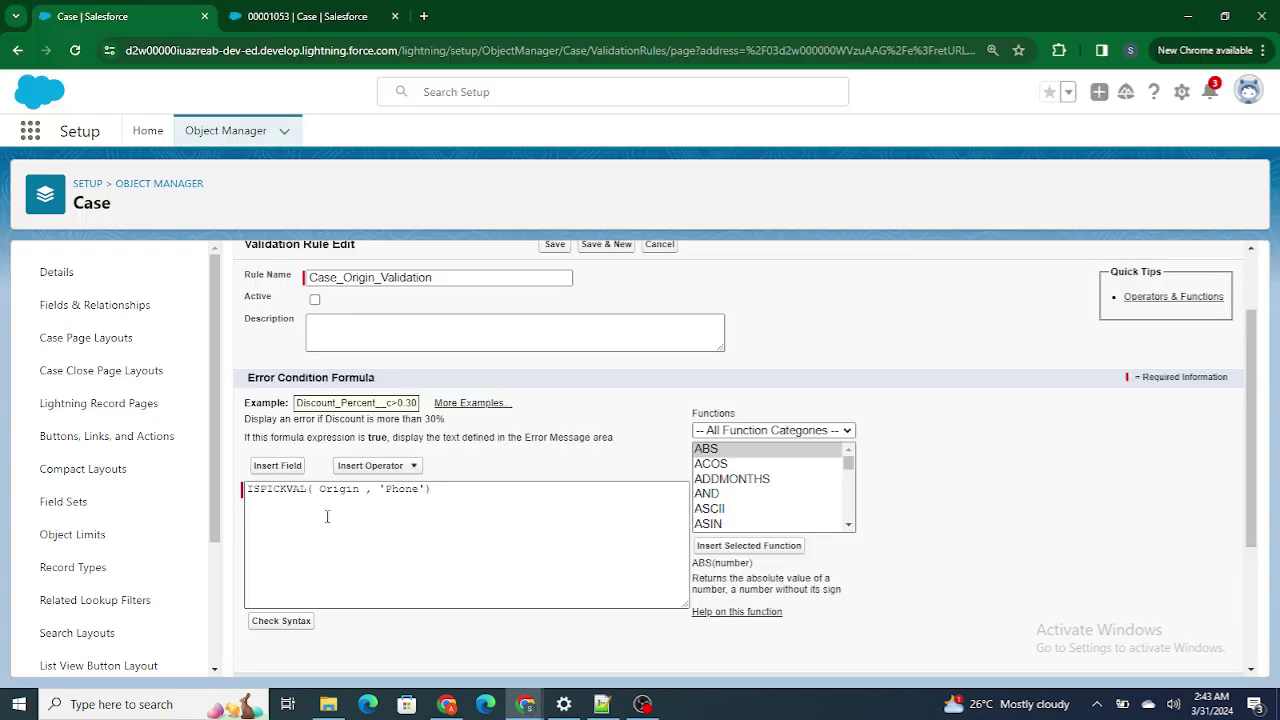
double_click(400, 489)
key("alt+Tab")
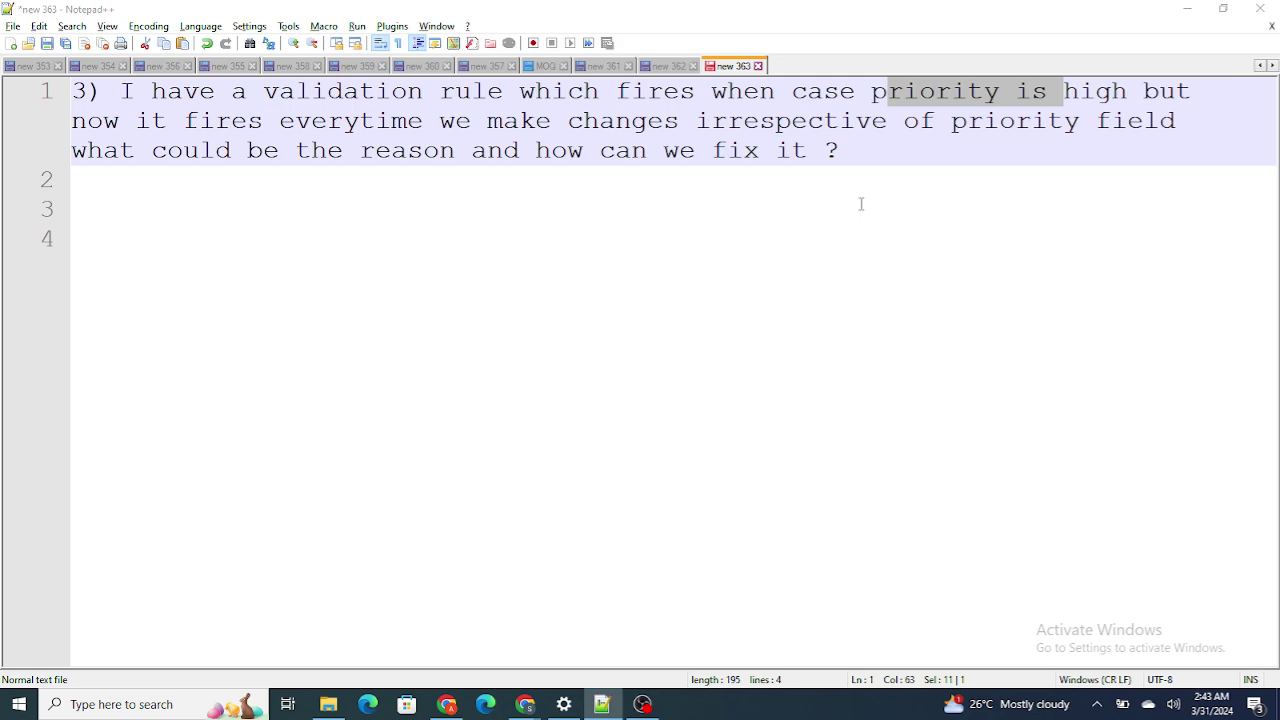
key("alt+Tab")
left_click(620, 422)
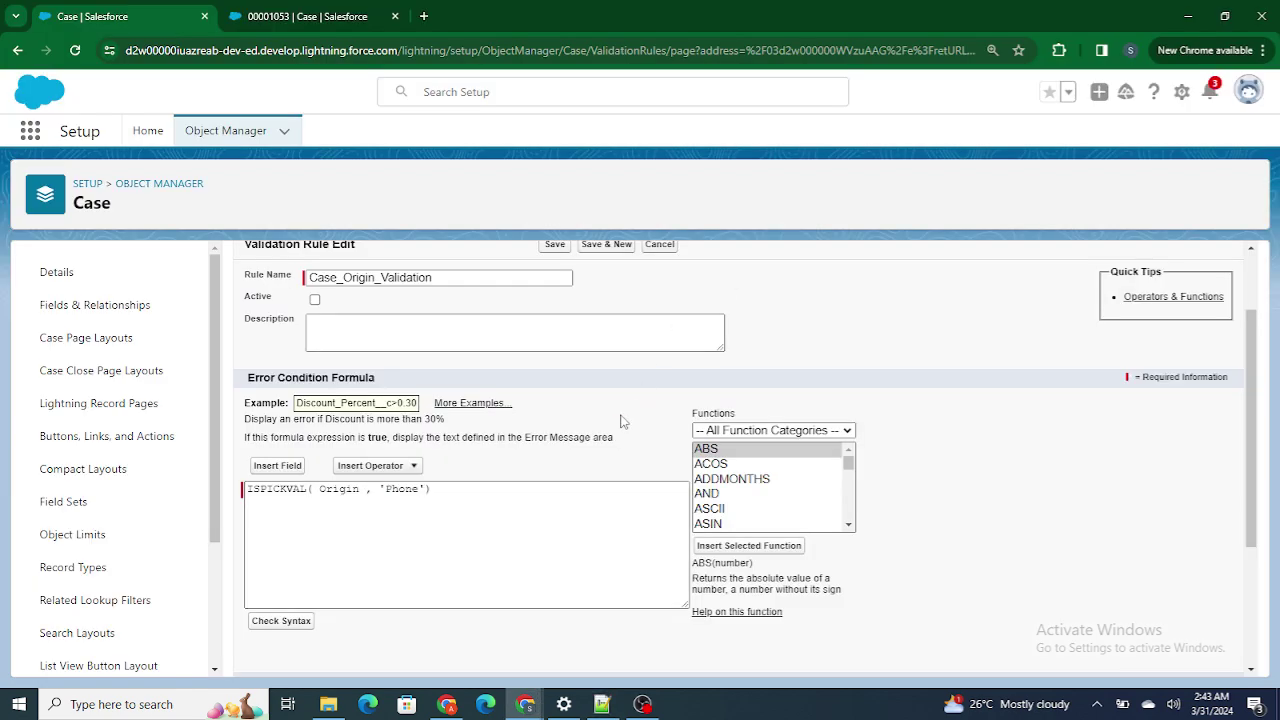
scroll(620, 422, "up", 1)
left_click(659, 300)
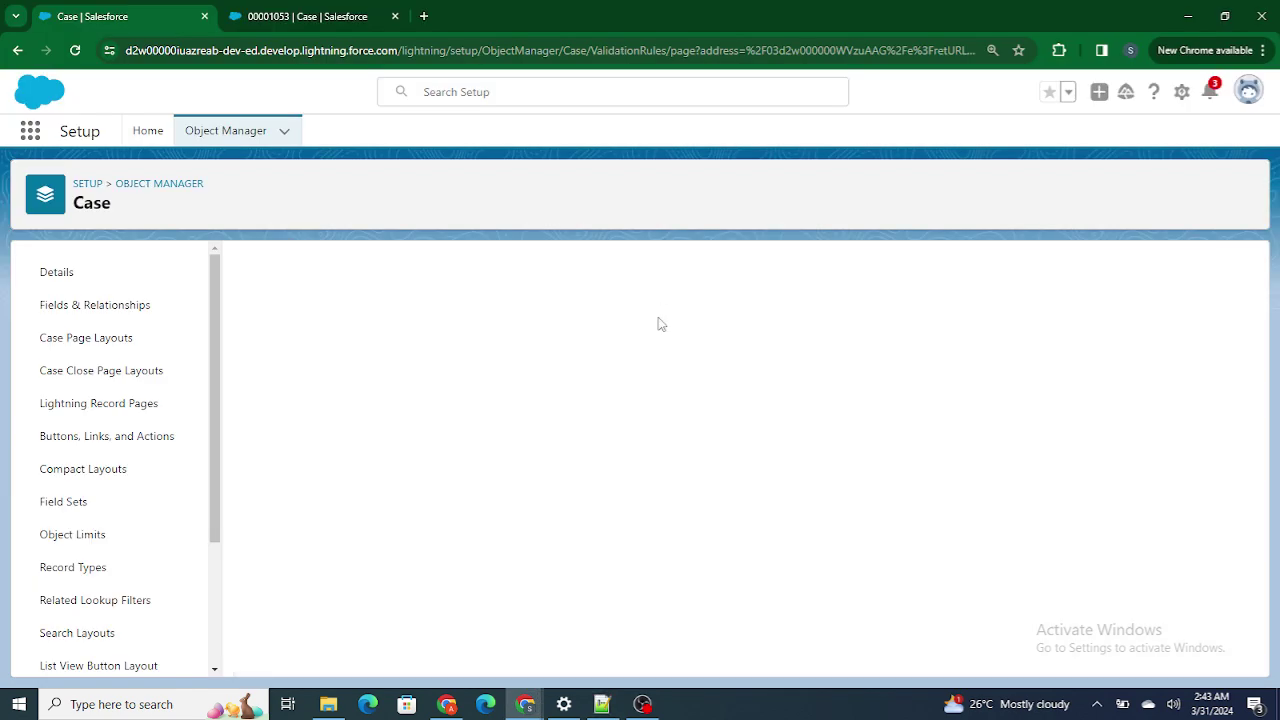
Check the Case Origin field on the open Case record
left_click(296, 18)
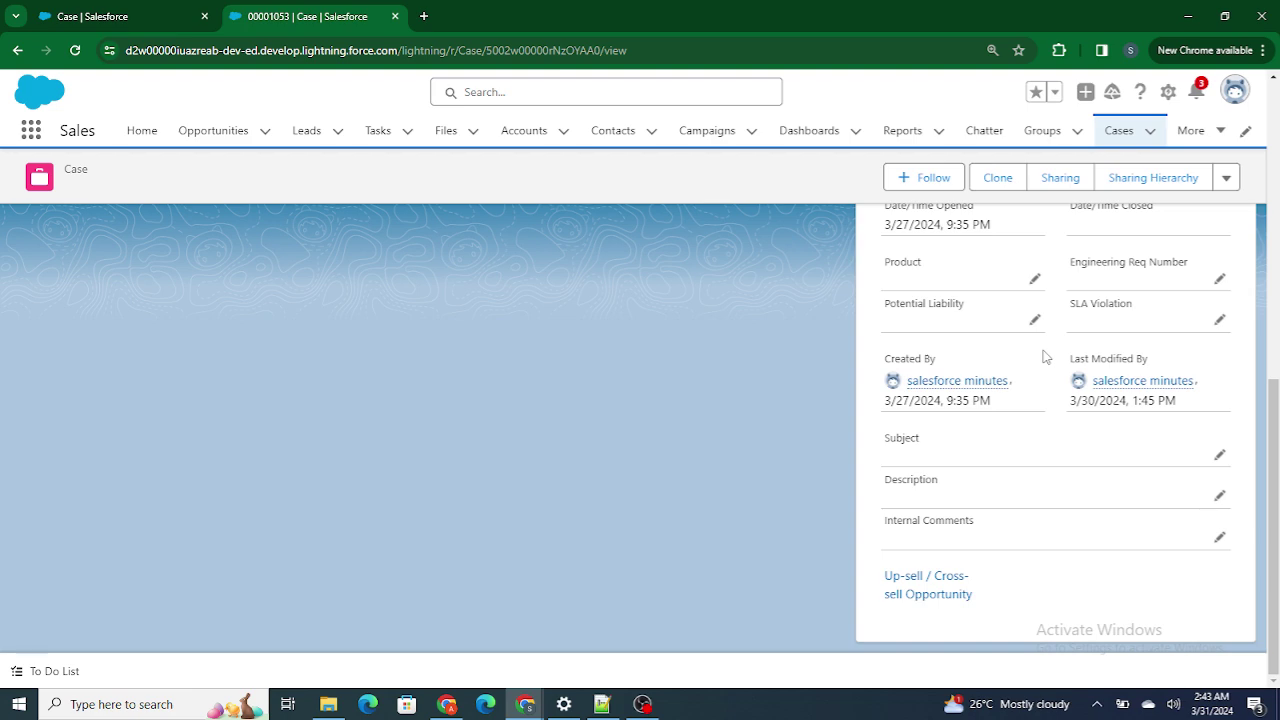
scroll(1094, 390, "up", 1)
scroll(1147, 371, "up", 3)
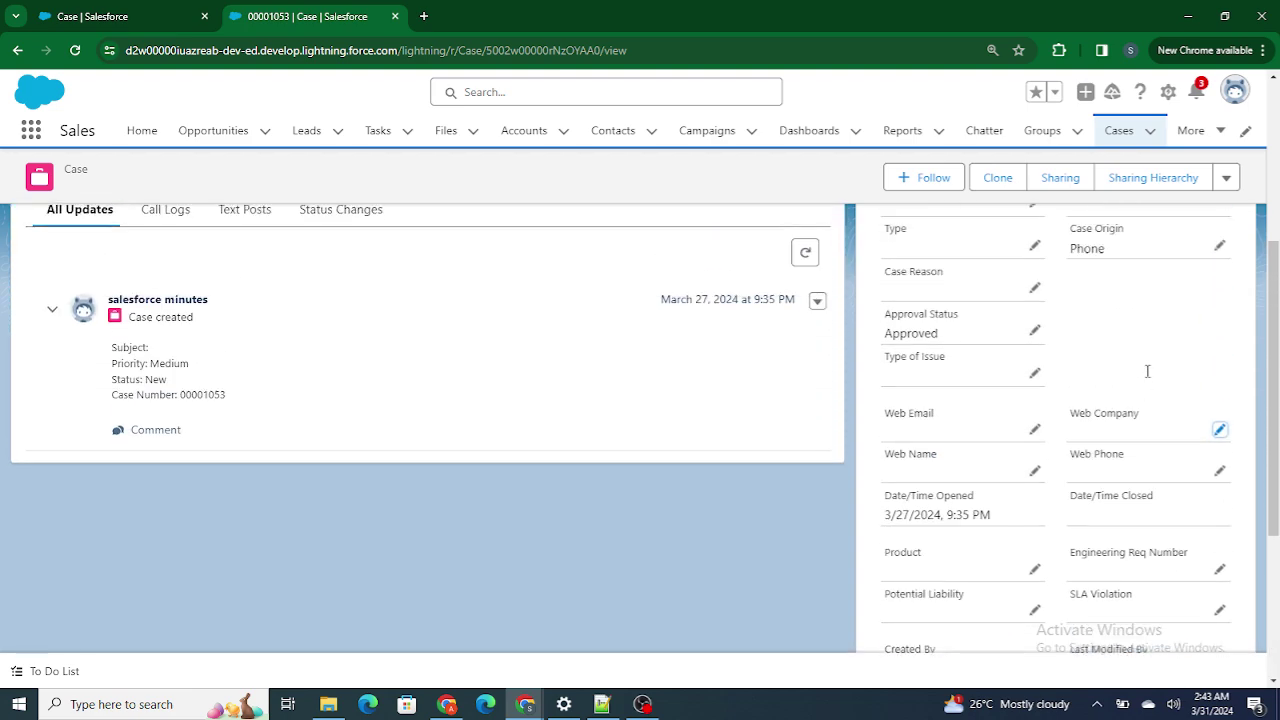
Activate the Case_Origin_Validation rule and save it
left_click(170, 16)
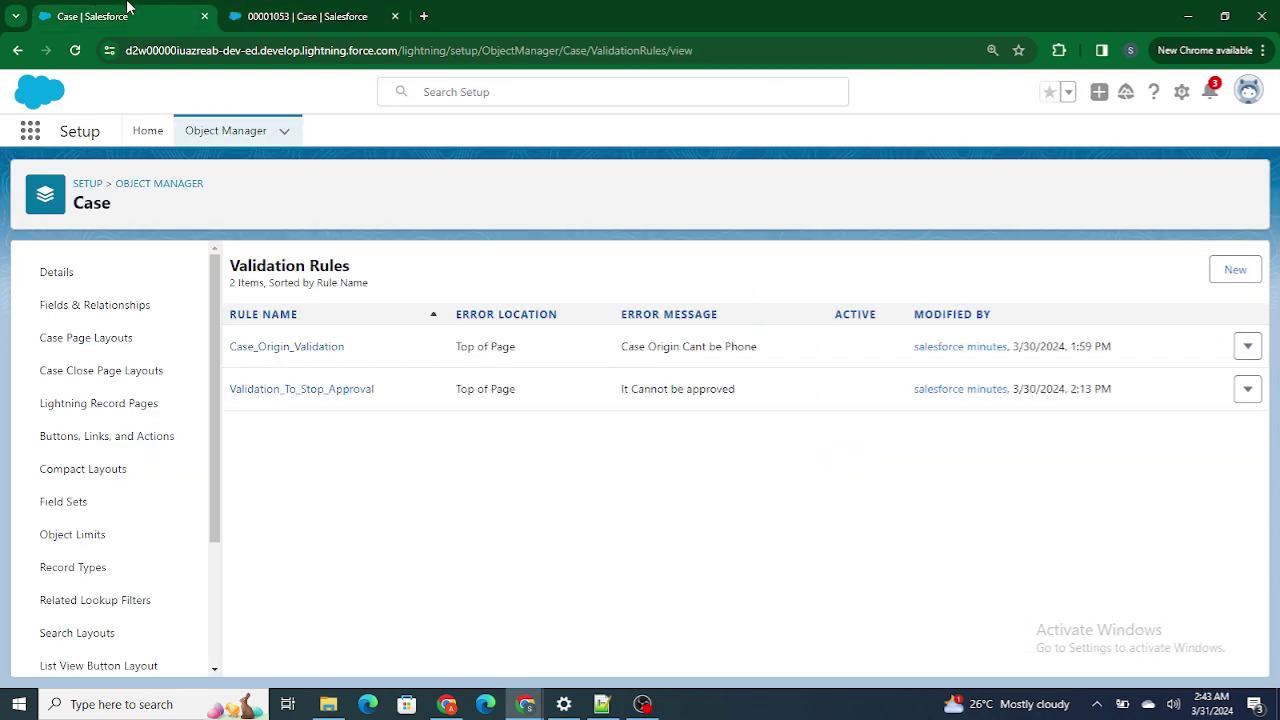
left_click(1247, 346)
left_click(1208, 390)
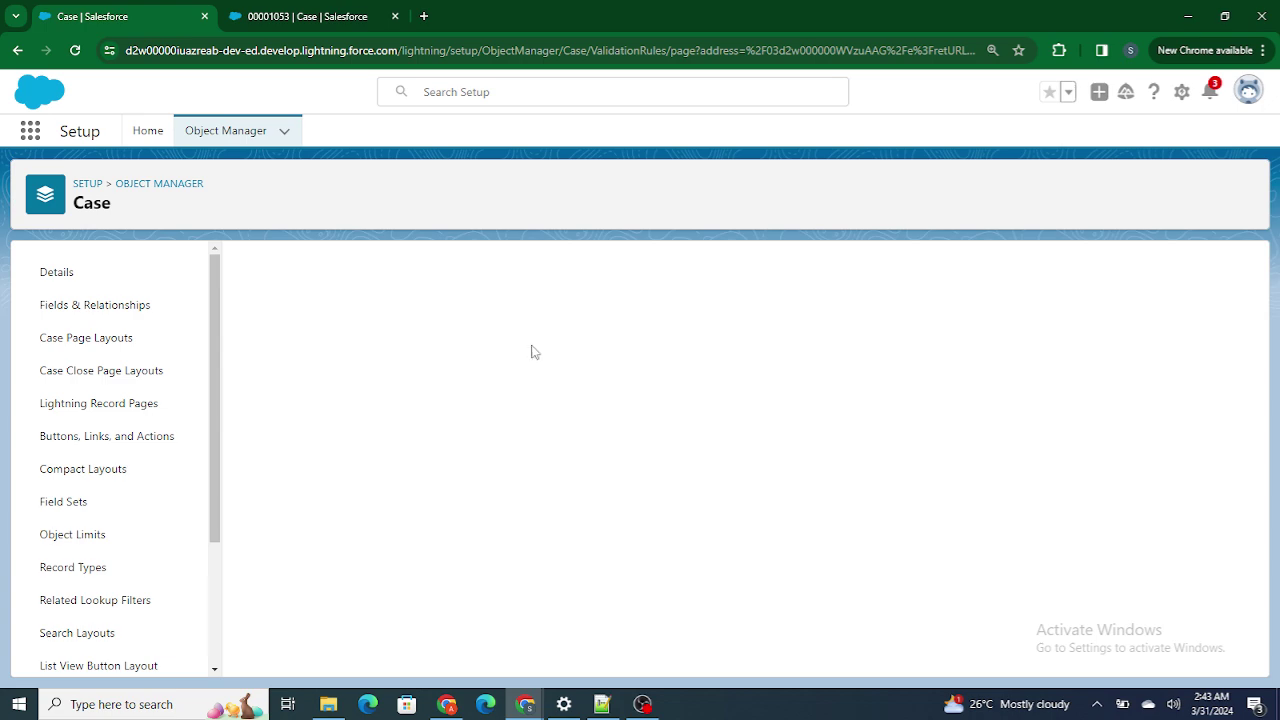
left_click(315, 403)
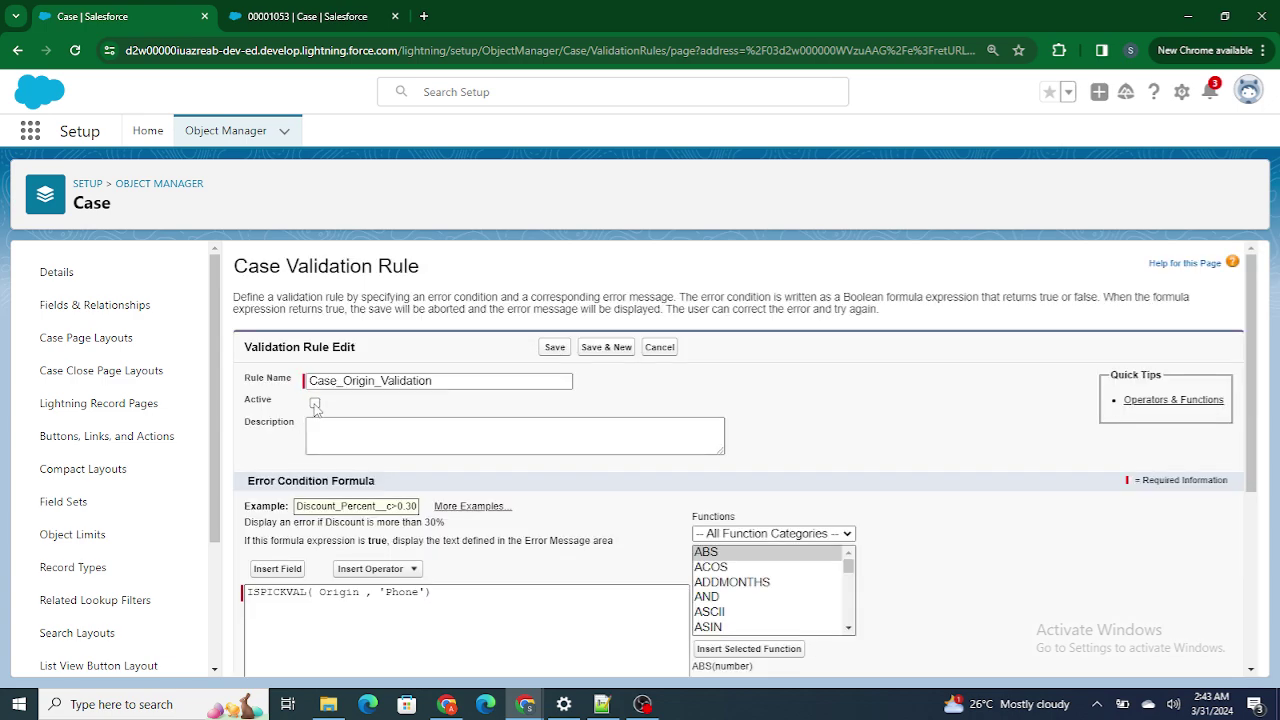
left_click(553, 347)
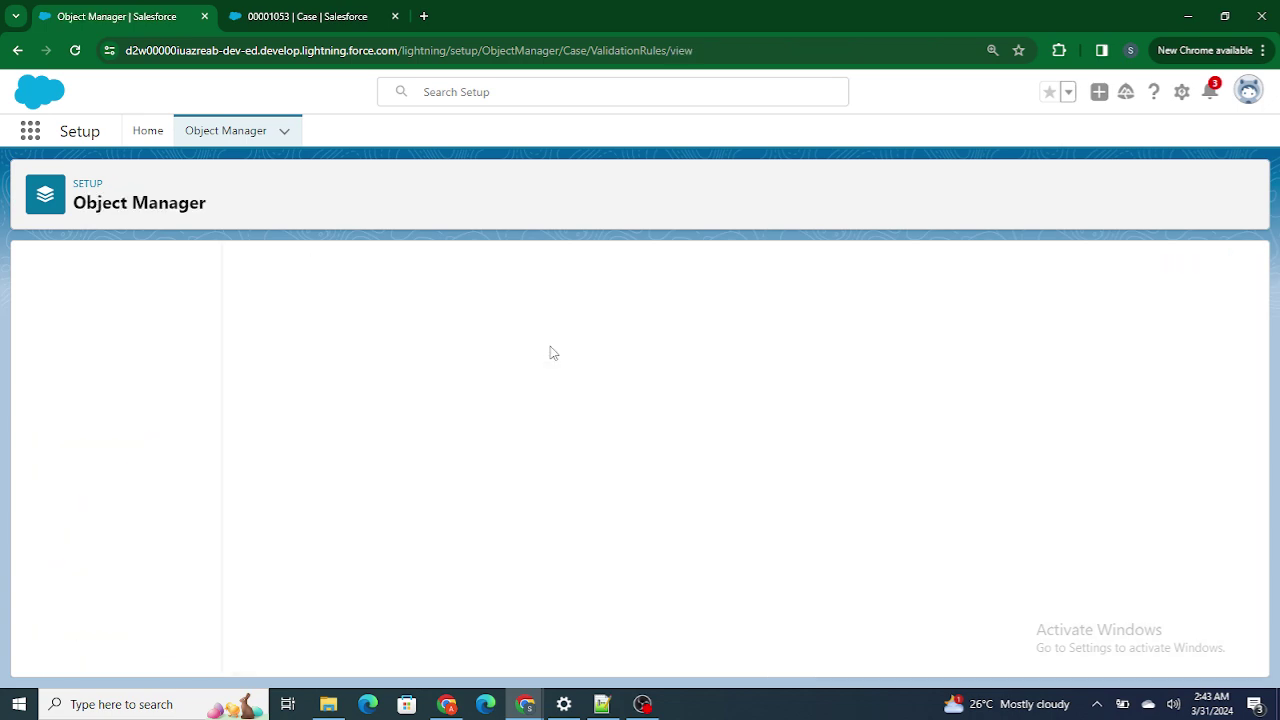
Try to save the Case record with Web Company set to "y", then cancel the edit
left_click(310, 16)
scroll(1127, 447, "up", 1)
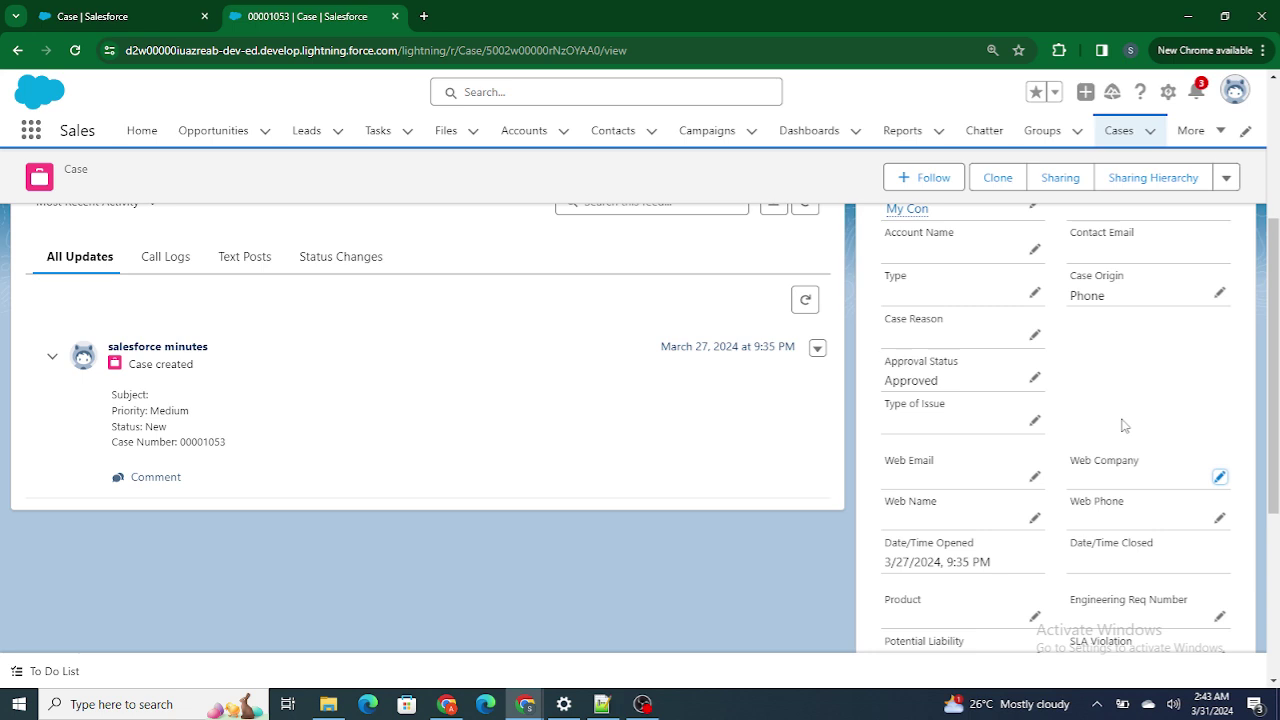
left_click(1219, 477)
type("y")
left_click(1088, 625)
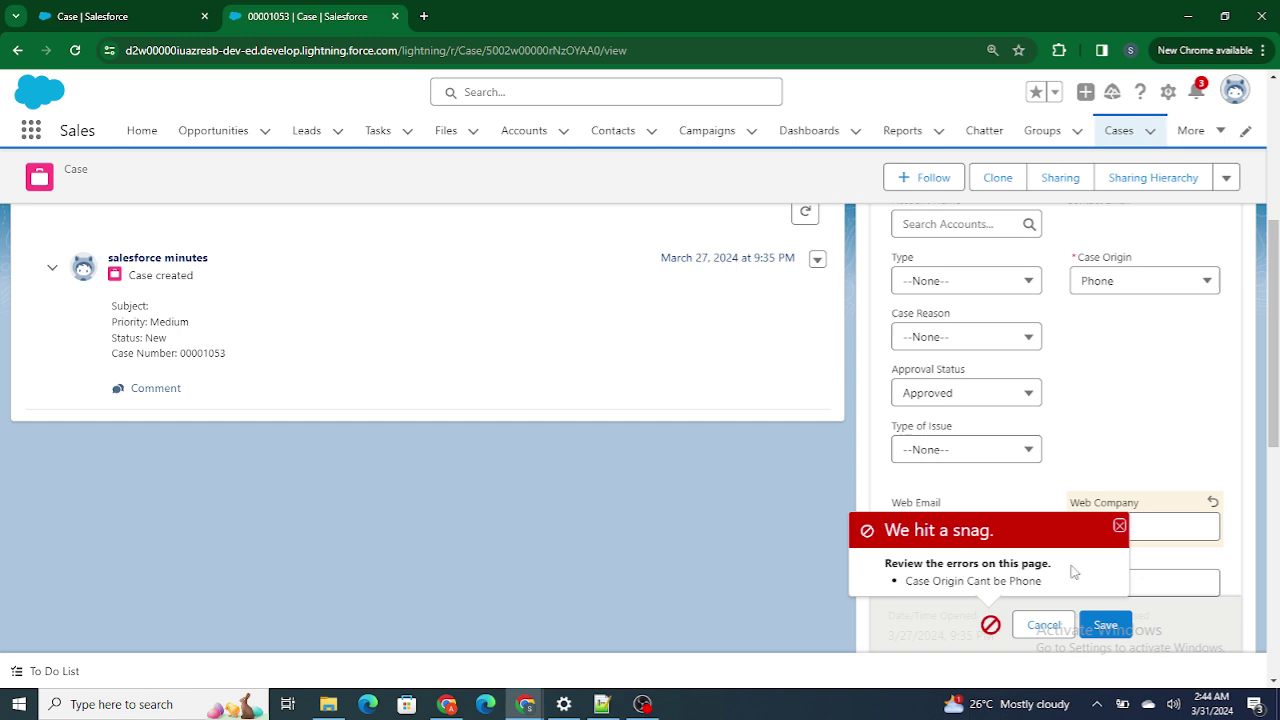
left_click(1044, 625)
Open the Case_Origin_Validation rule for editing and insert the ISCHANGED function before ISPICKVAL in its error condition formula
left_click(114, 14)
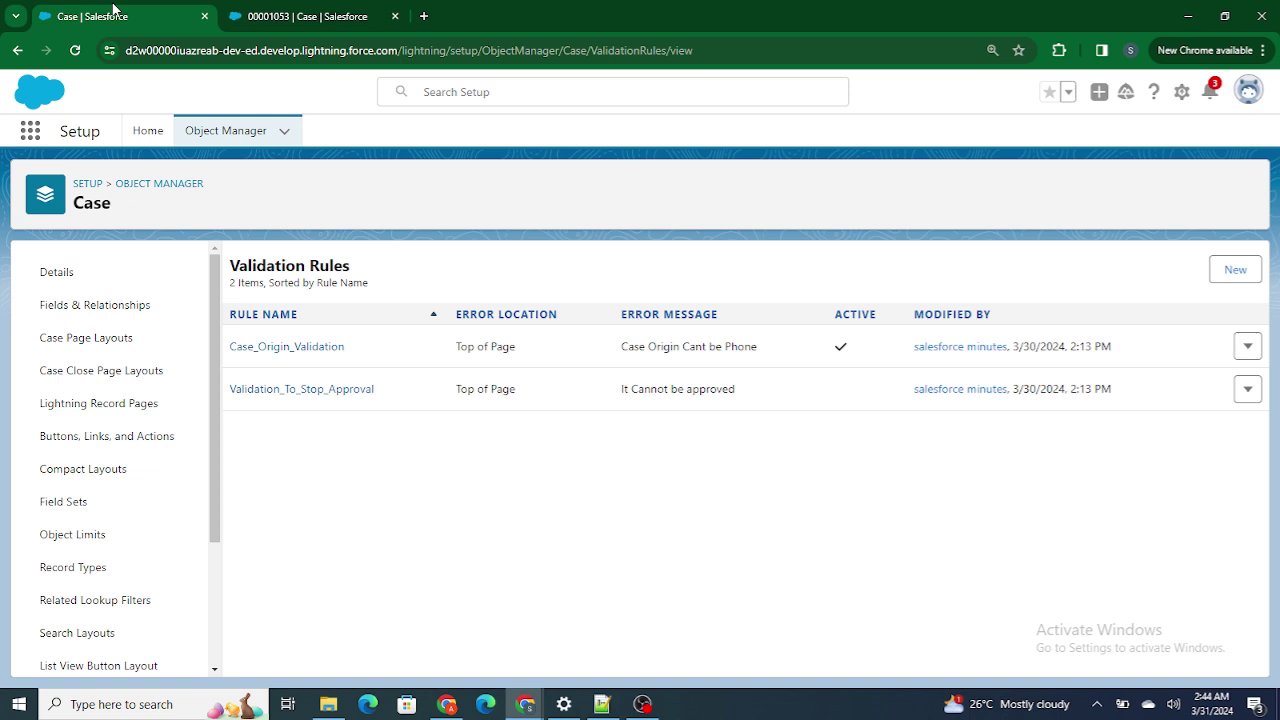
left_click(1247, 346)
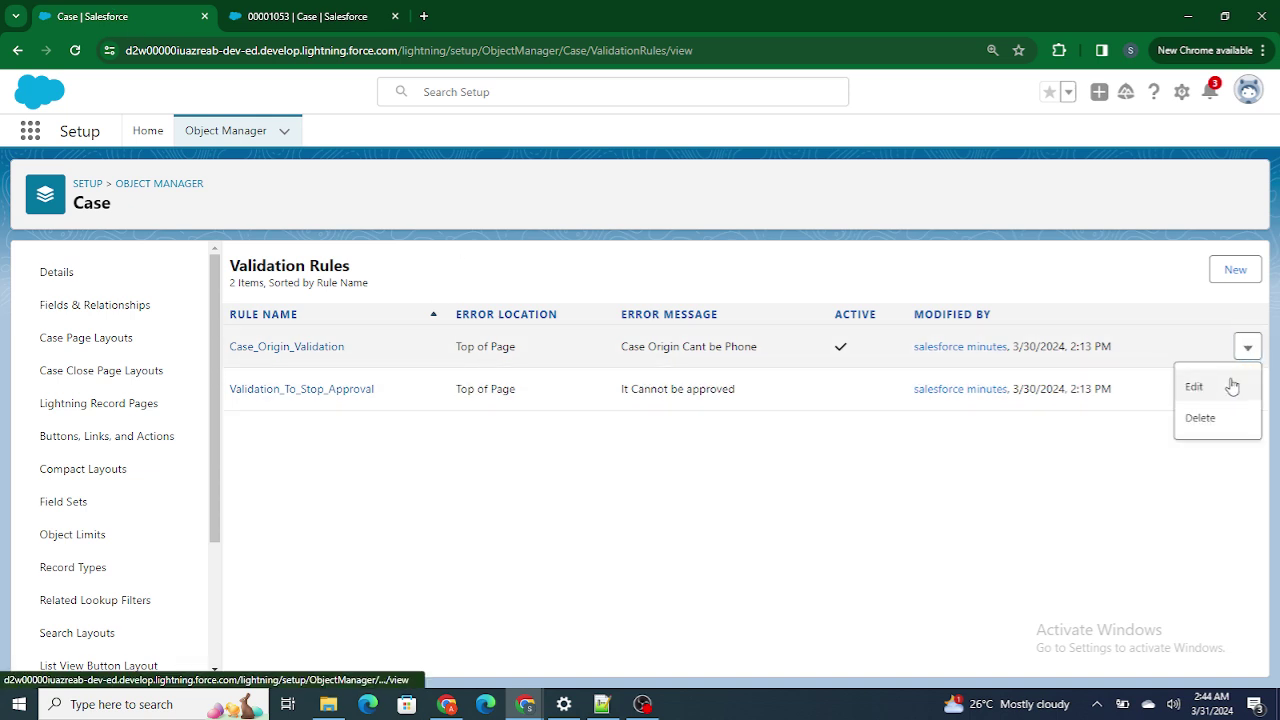
left_click(1194, 386)
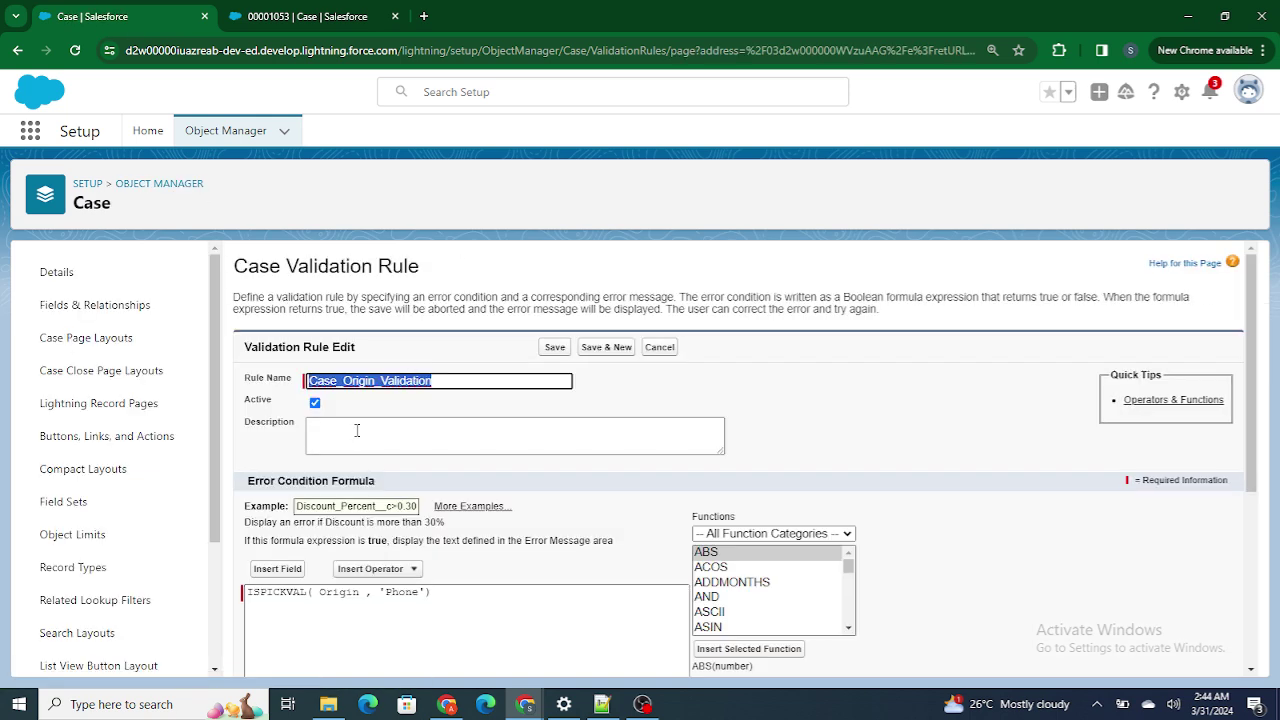
left_click(260, 607)
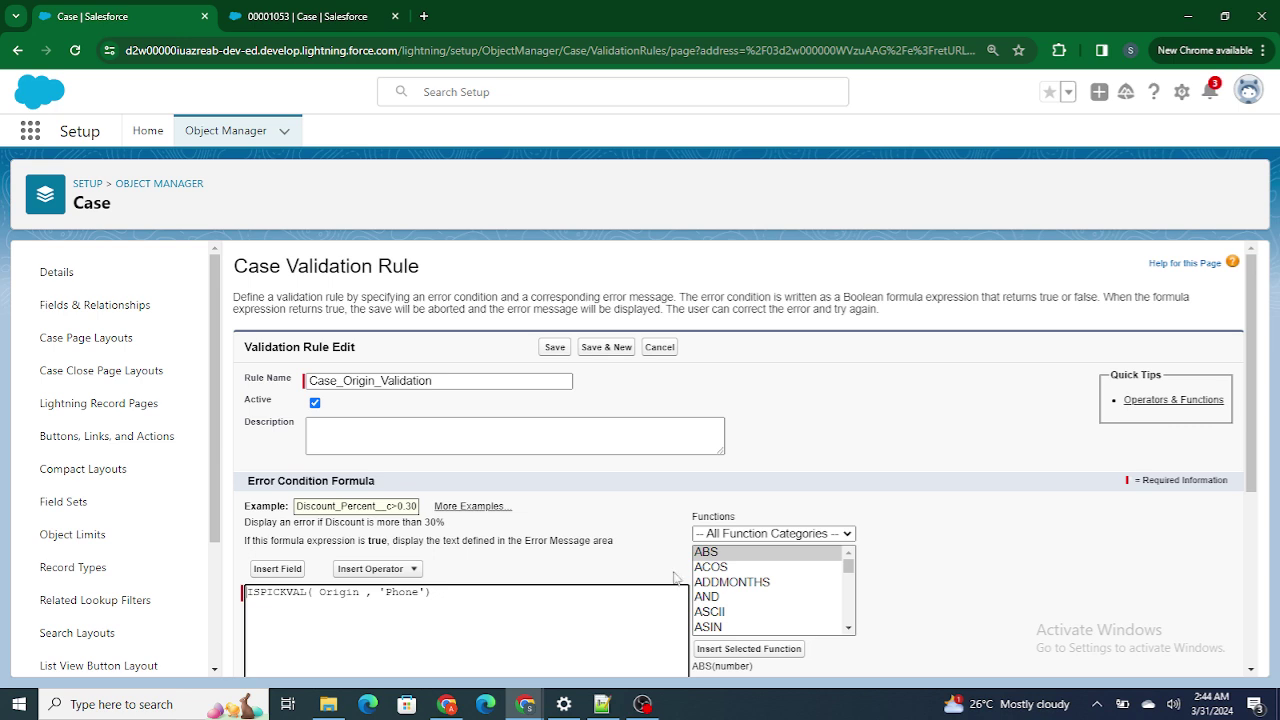
left_click(741, 582)
key("Down")
key("Down")
key("Down")
key("Down")
key("Down")
key("Down")
key("Down")
key("Down")
key("Down")
key("Down")
key("Down")
key("Down")
key("Down")
key("Down")
key("Down")
key("Down")
key("Down")
key("Down")
key("Down")
key("Down")
key("Down")
left_click(749, 649)
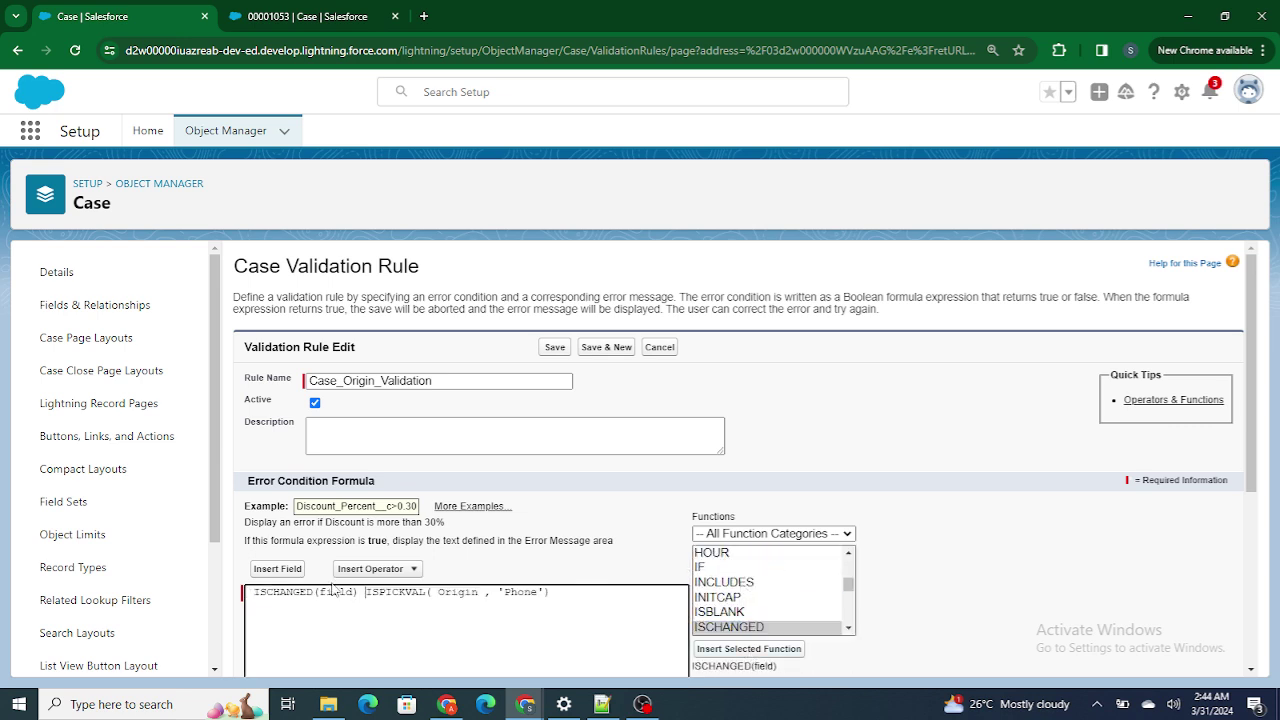
Set the ISCHANGED argument to Origin, join it to ISPICKVAL with &&, and check the formula's syntax
double_click(446, 592)
key("ctrl+c")
double_click(337, 592)
key("ctrl+v")
type("&&")
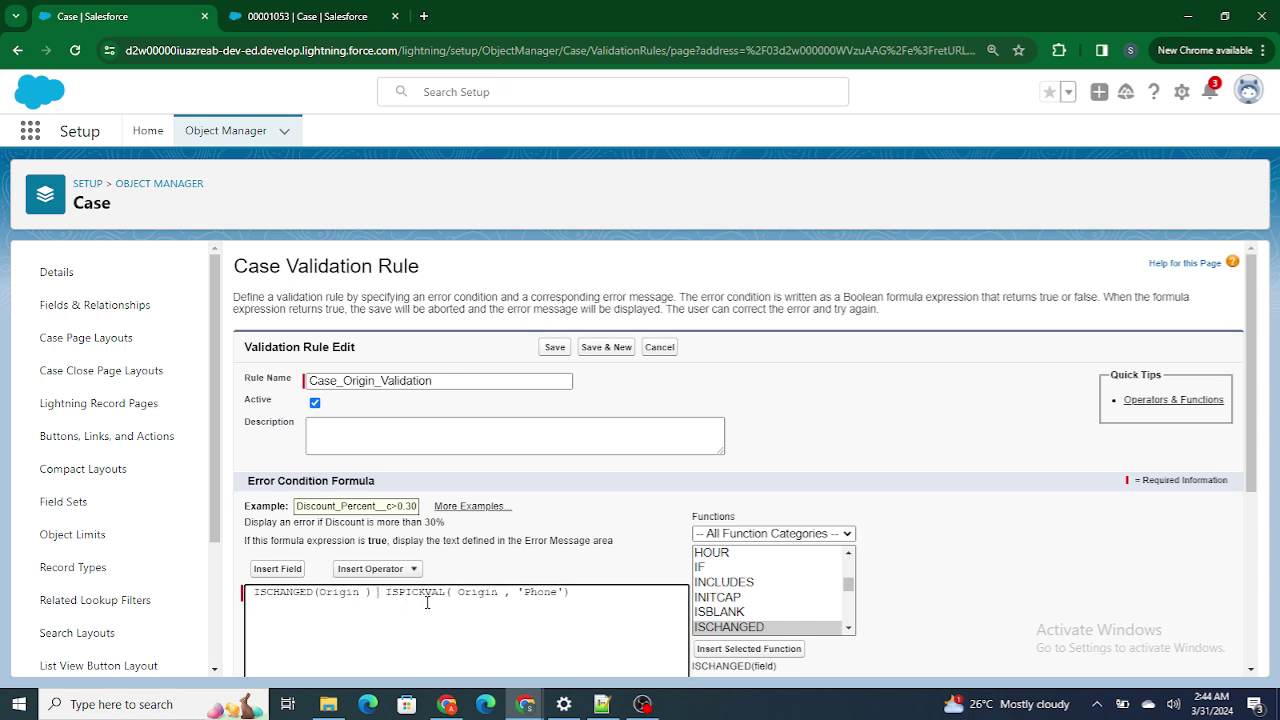
scroll(430, 600, "down", 3)
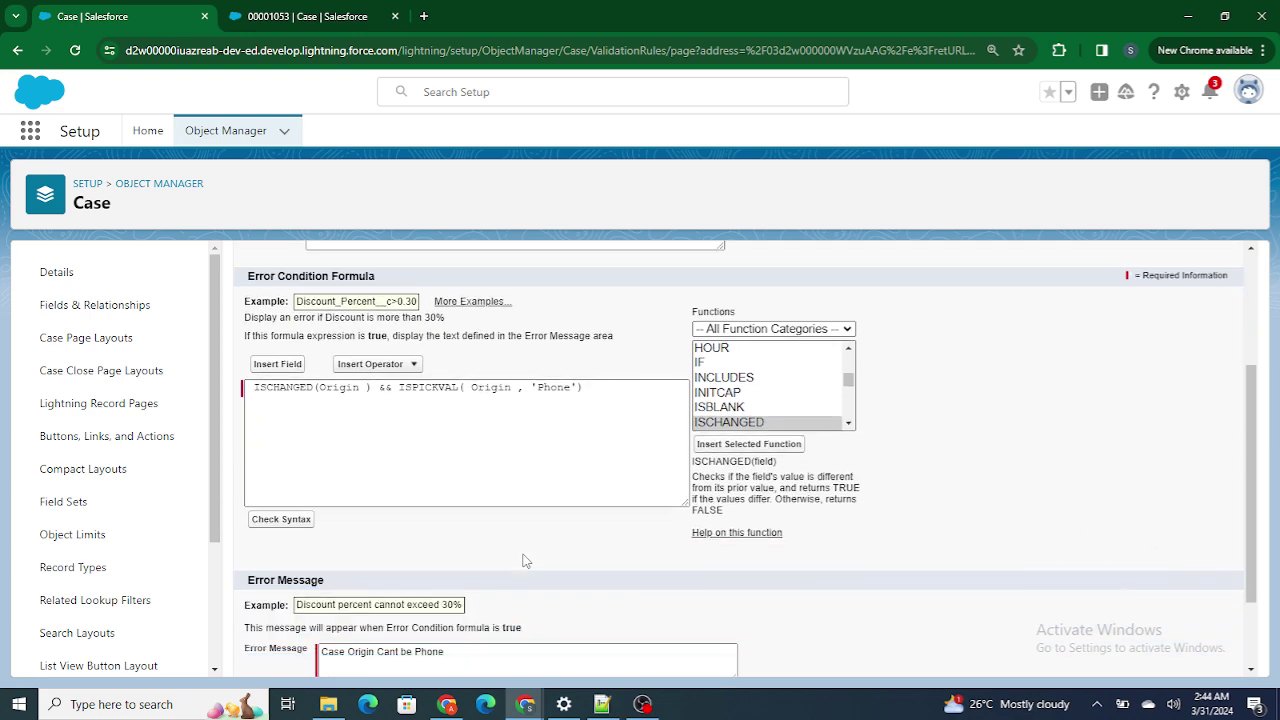
left_click(281, 471)
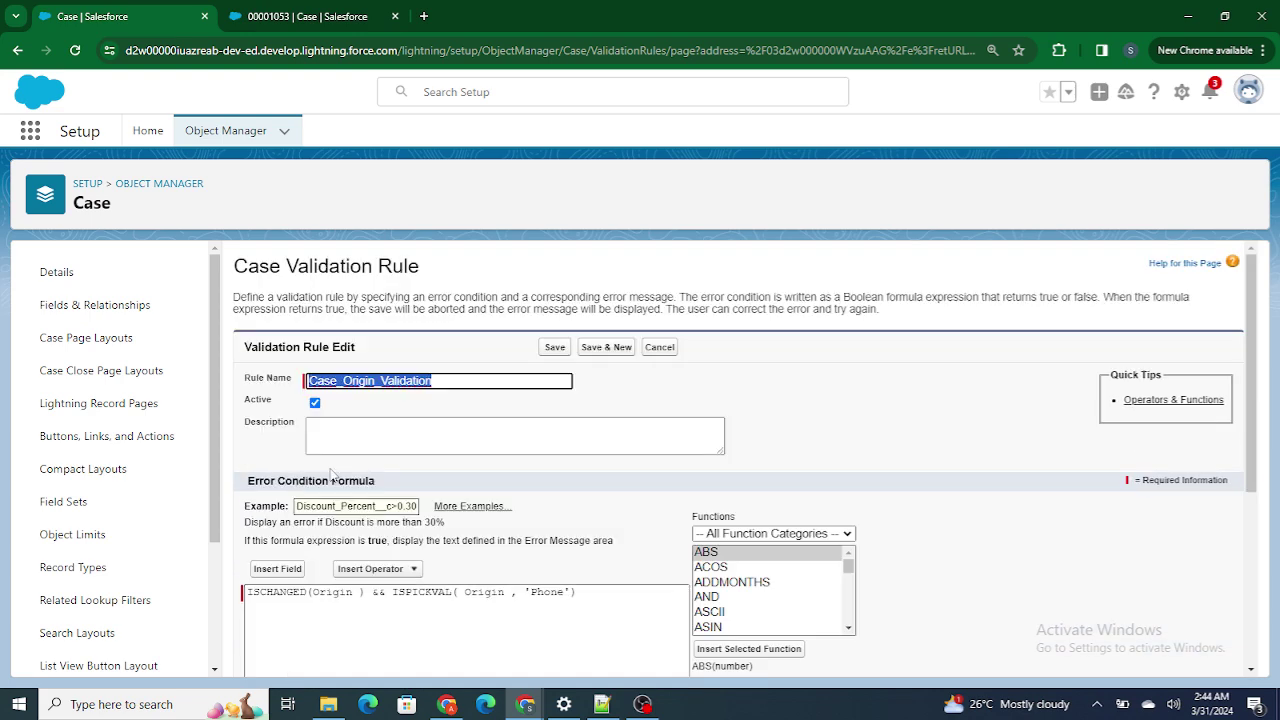
Remove the extra space after Origin inside the ISCHANGED function
scroll(565, 587, "down", 2)
double_click(350, 443)
left_click(356, 446)
key("Delete")
Examine the ISCHANGED and ISPICKVAL conditions of the completed error condition formula
double_click(337, 447)
double_click(418, 445)
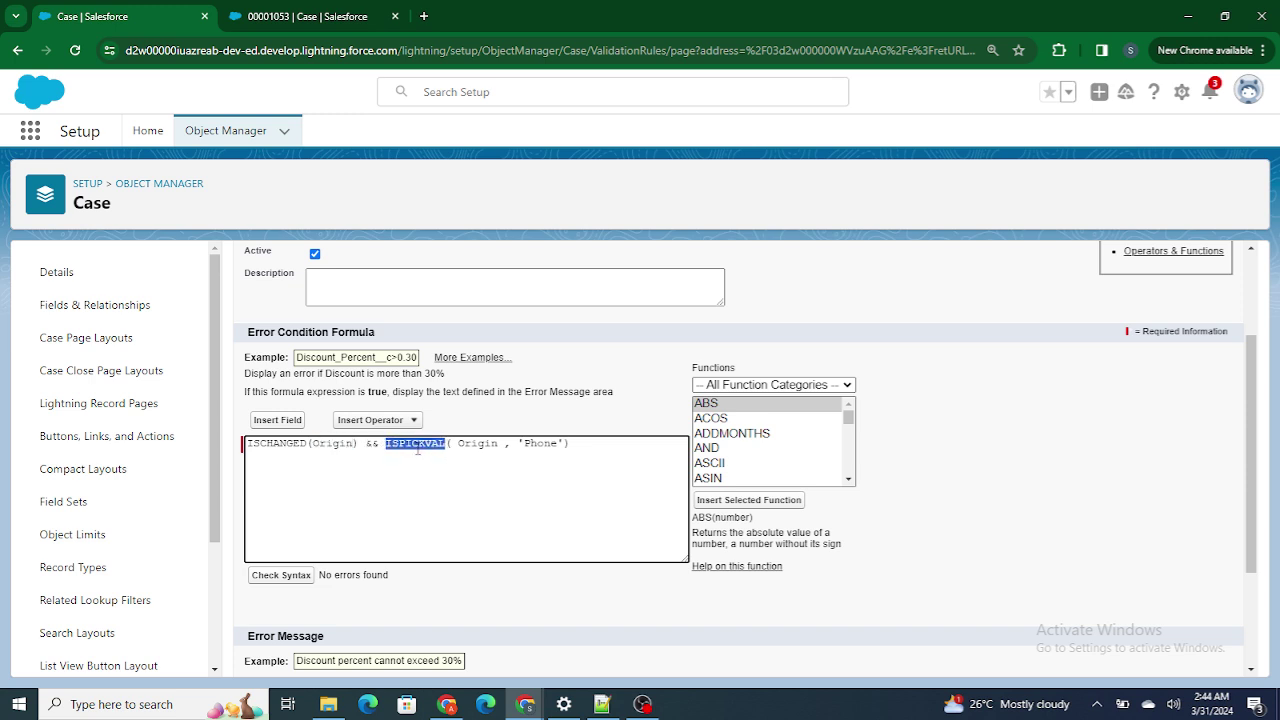
left_click(620, 481)
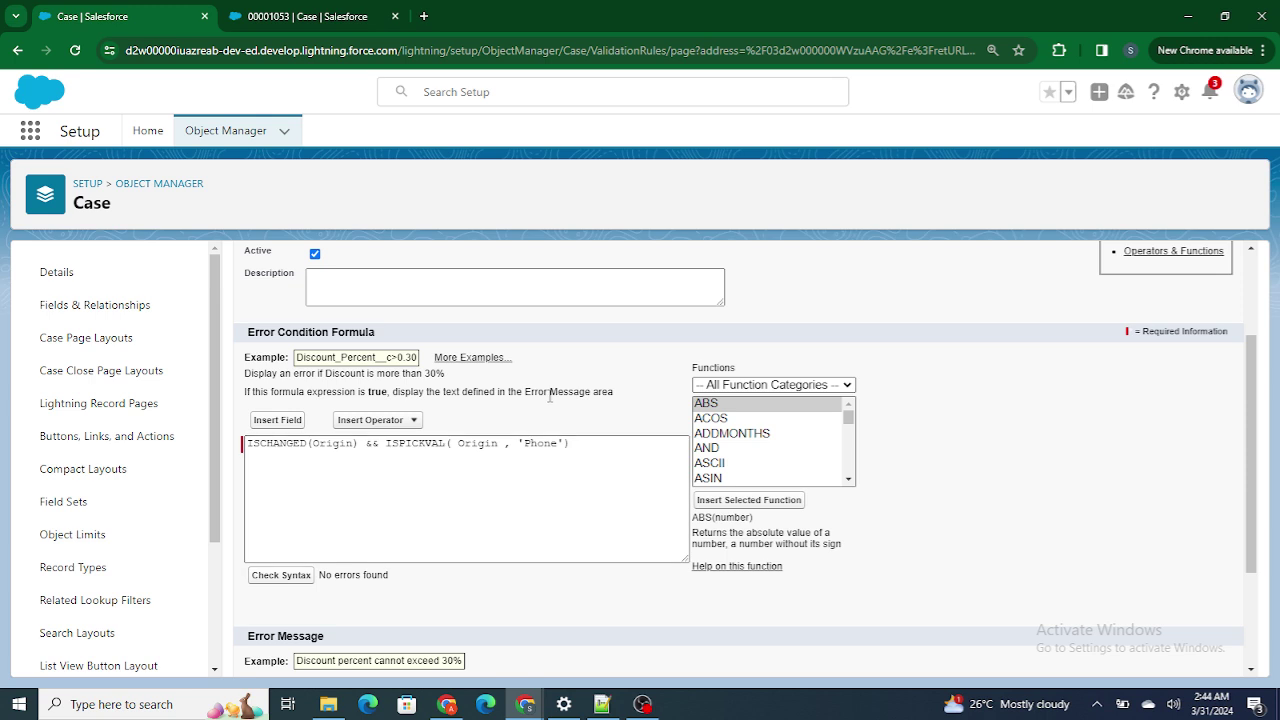
left_click_drag(572, 444, 246, 446)
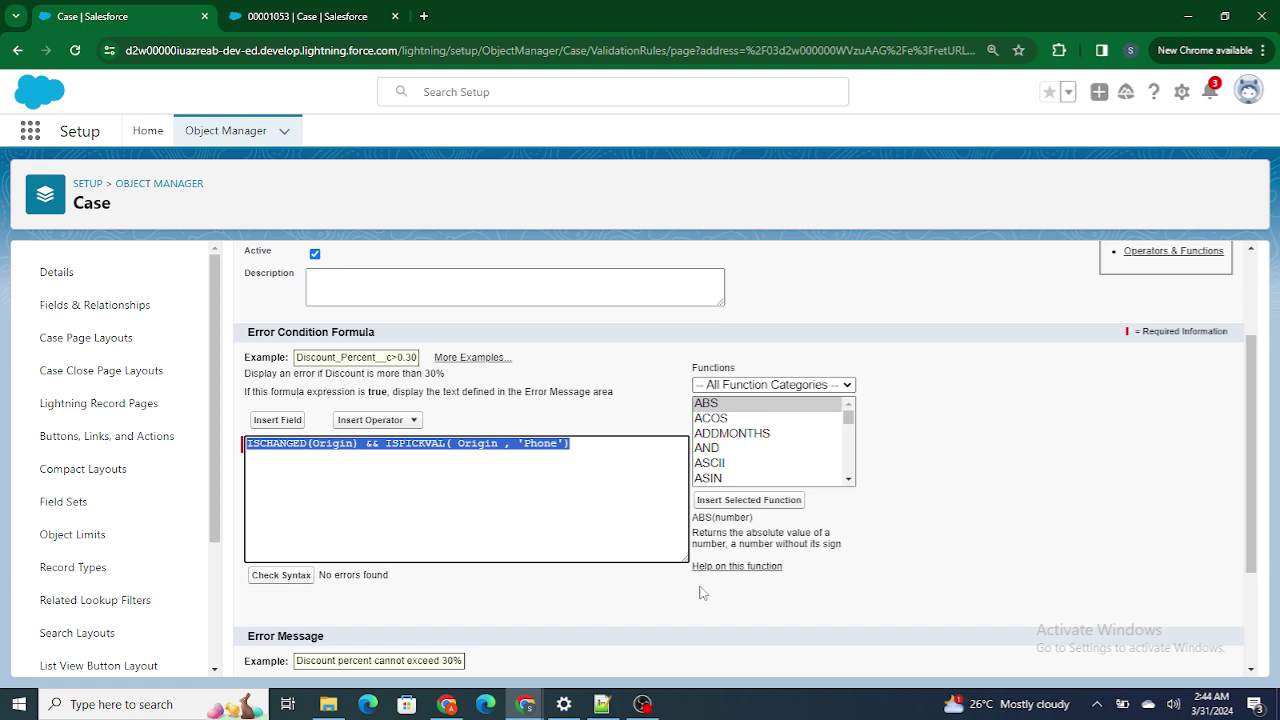
Save the Case_Origin_Validation rule and return to the open case record
scroll(578, 633, "down", 2)
left_click(557, 653)
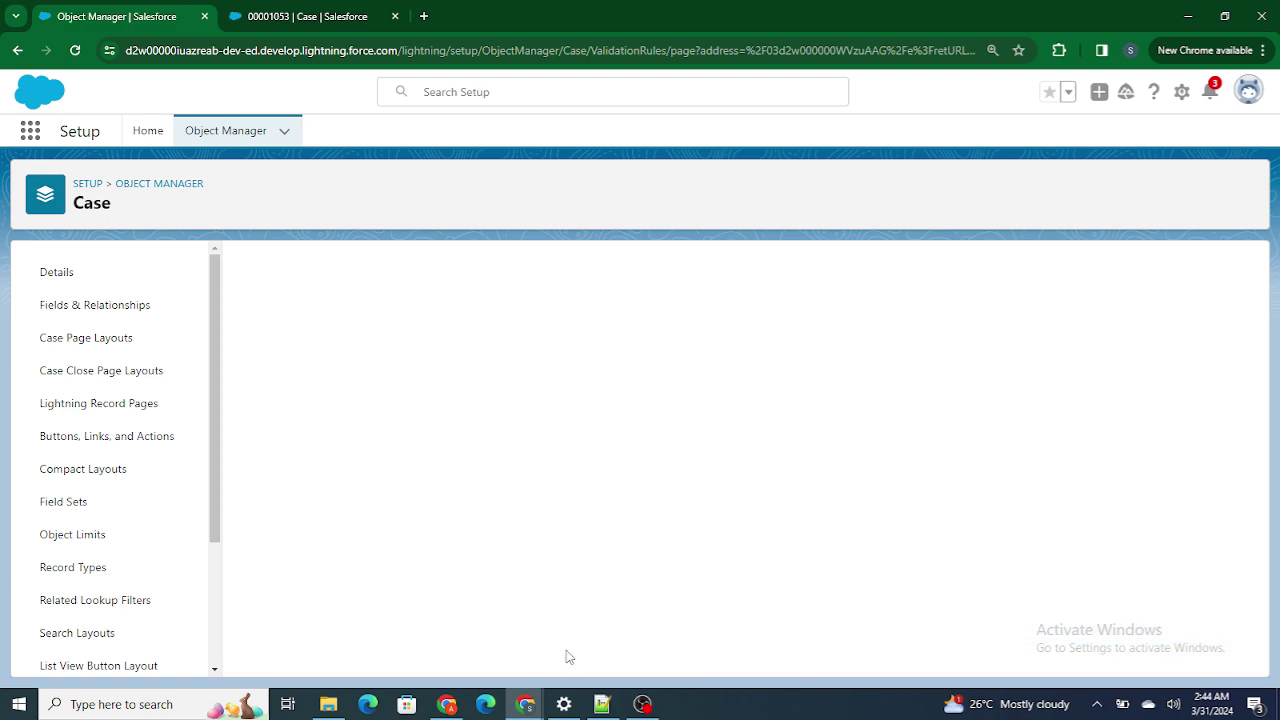
left_click(290, 16)
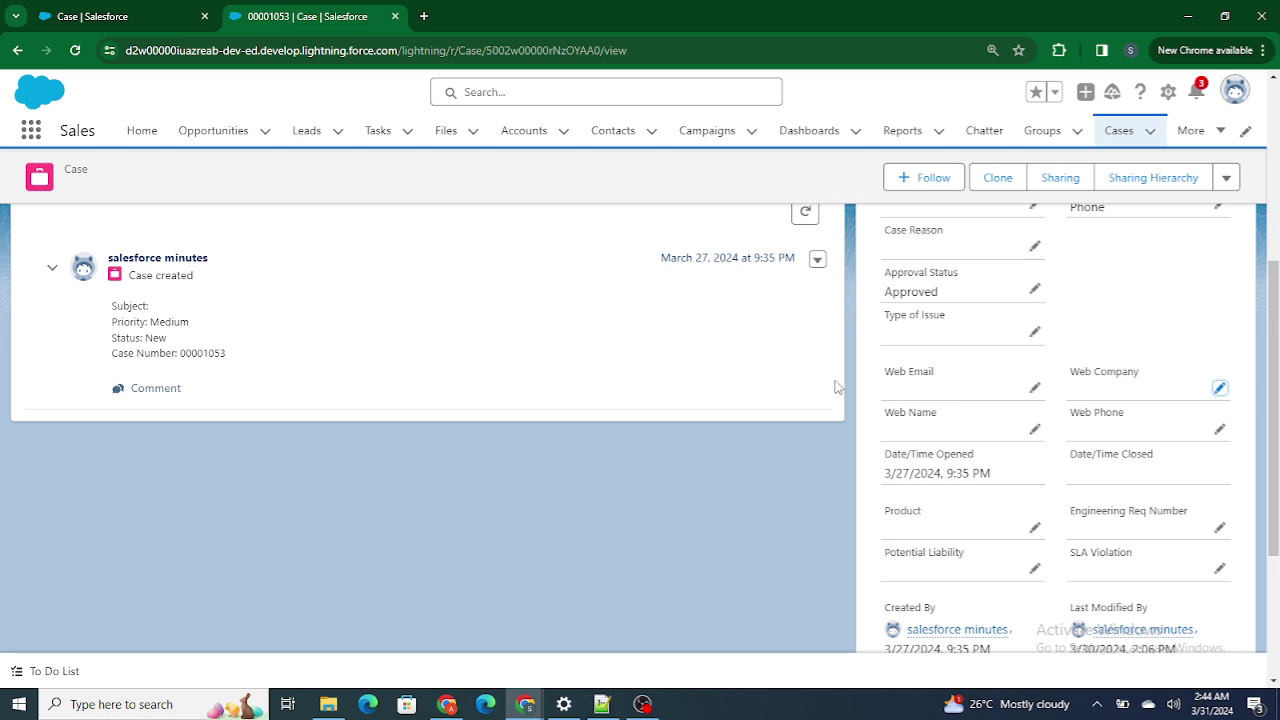
Set the case's Web Company to Test and save the record
left_click(1219, 388)
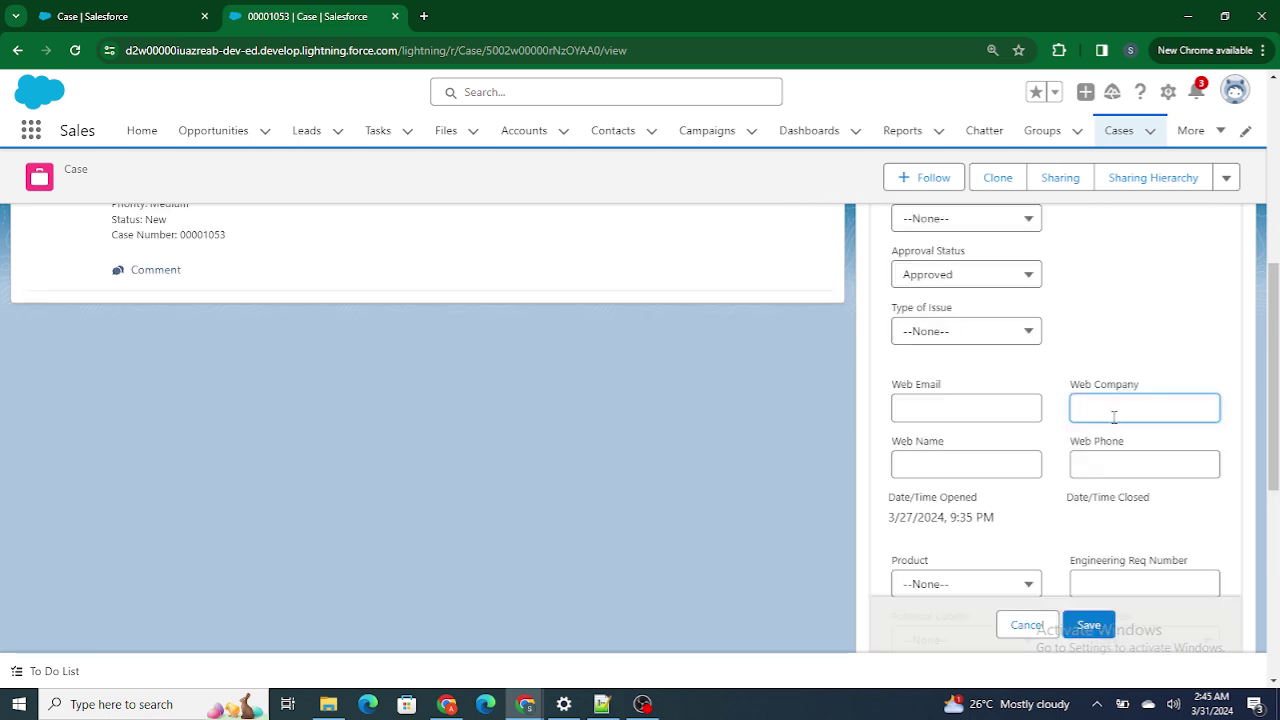
type("Test")
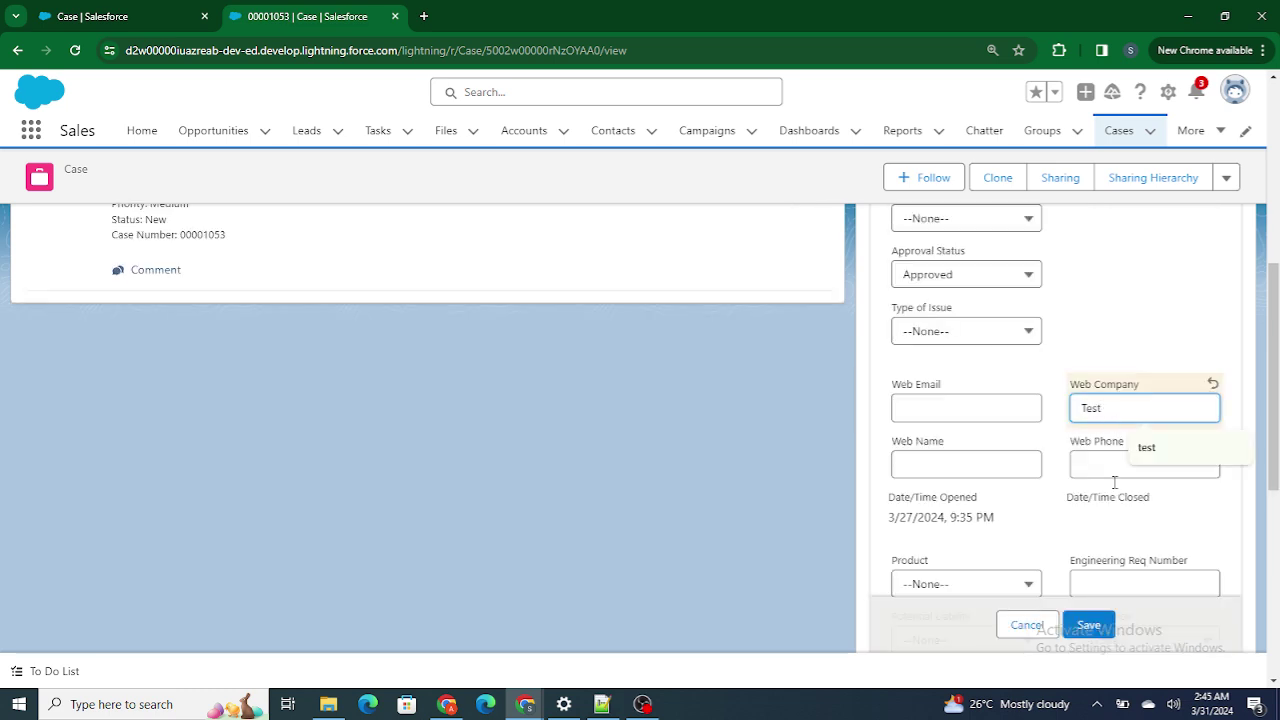
left_click(1105, 627)
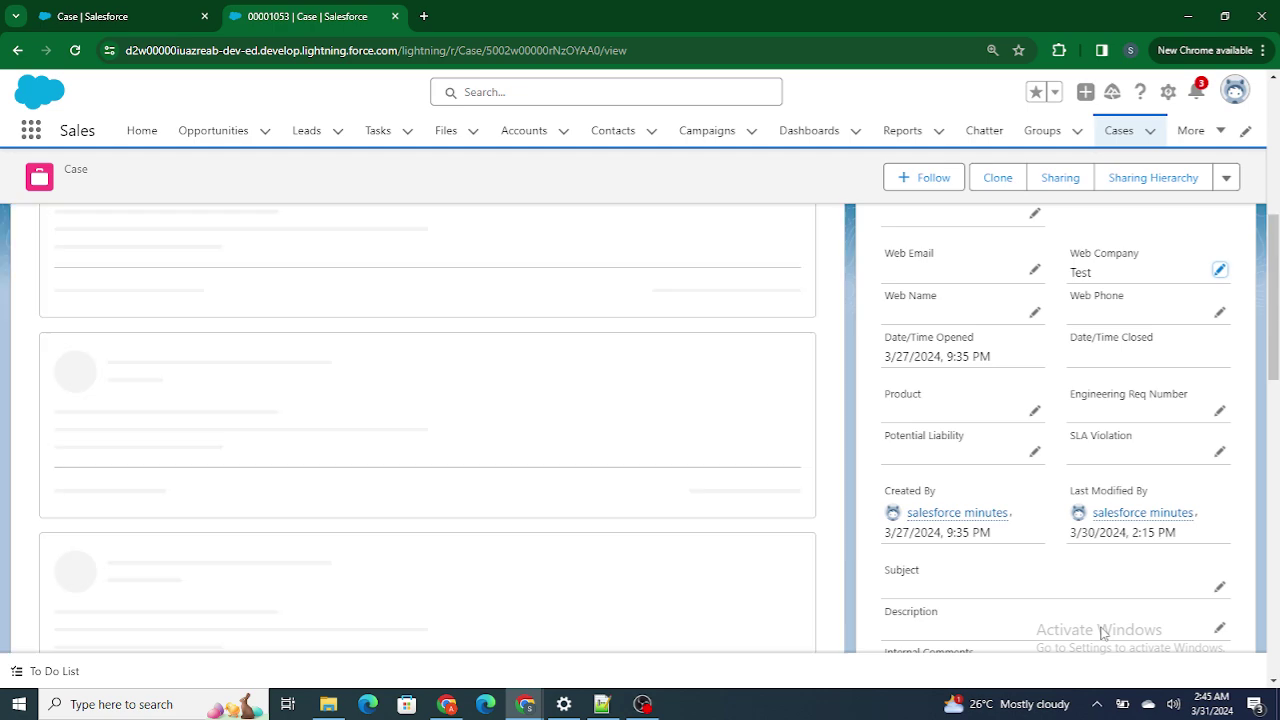
Try to save the case with Case Origin set to --None--
scroll(1124, 455, "up", 2)
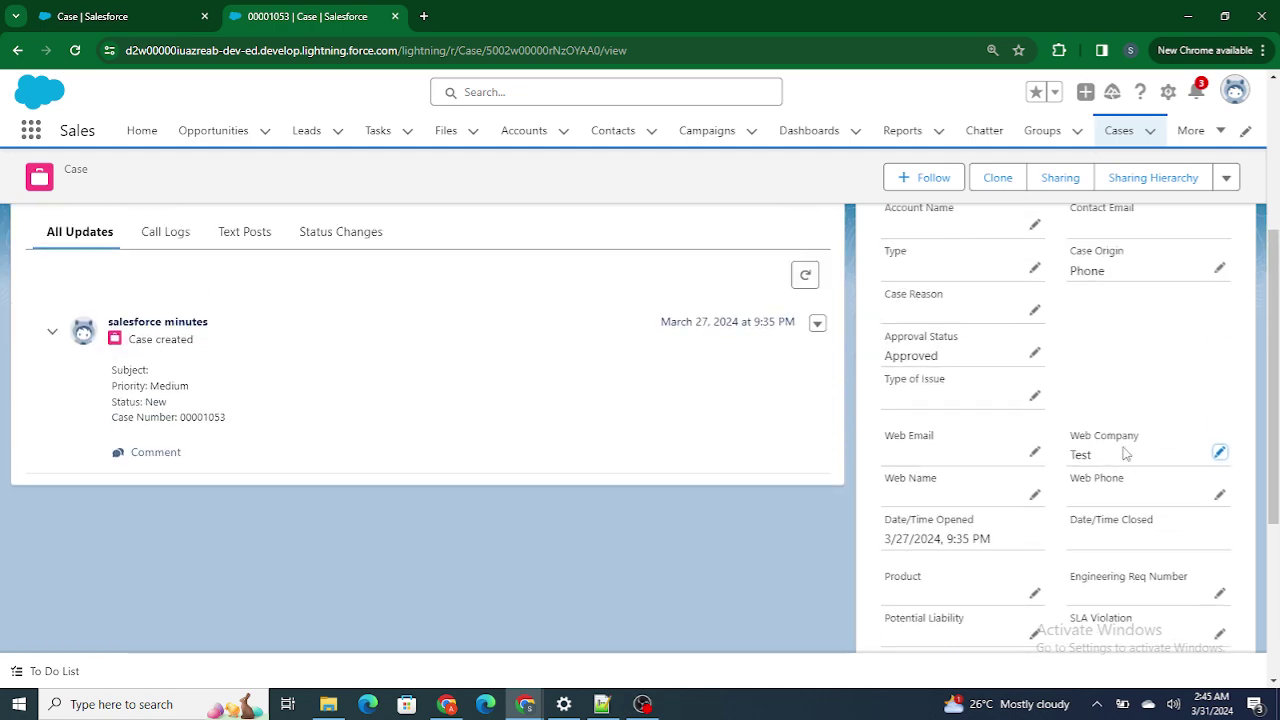
left_click(1219, 267)
left_click(1155, 285)
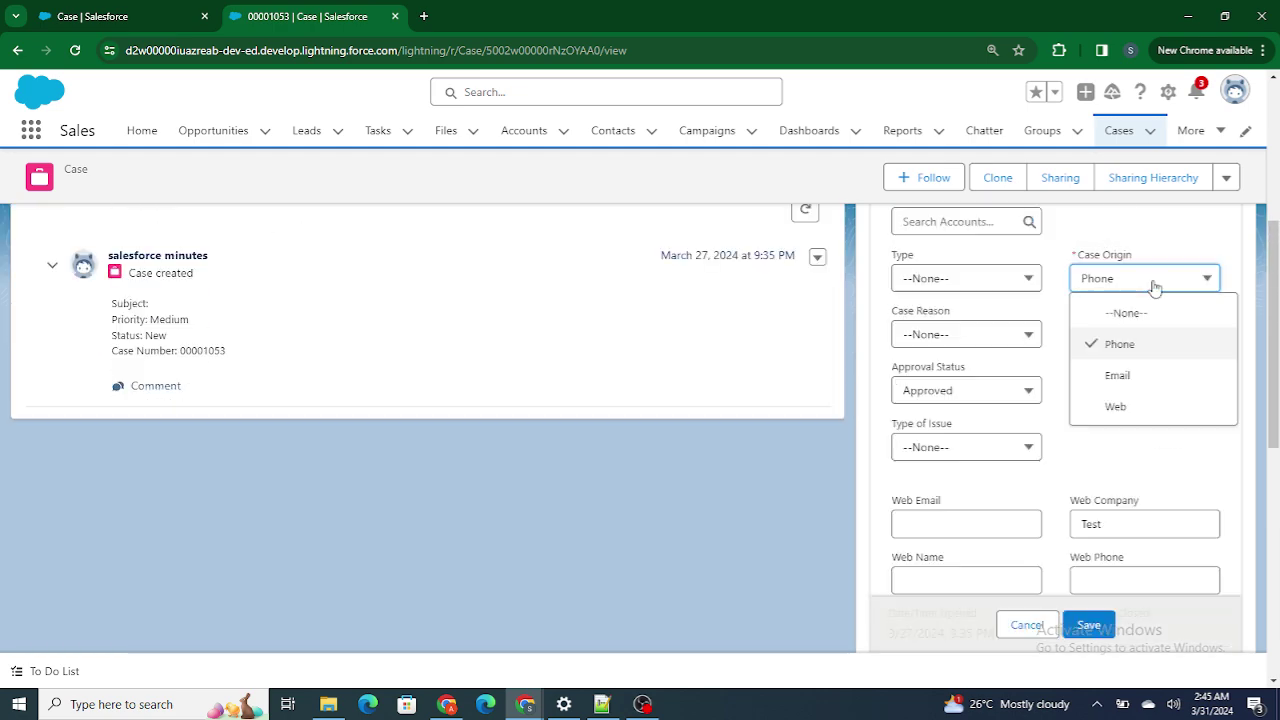
left_click(1140, 314)
left_click(1092, 625)
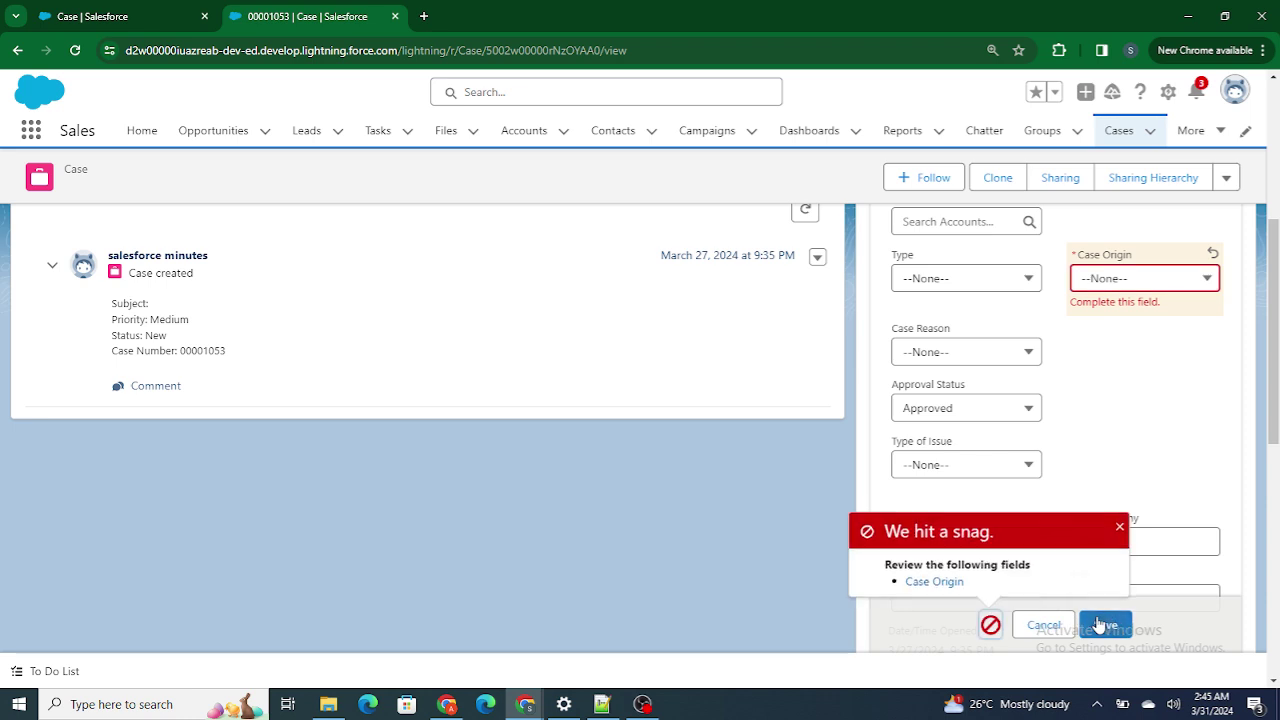
Set Case Origin to Email and save the case
left_click(1125, 278)
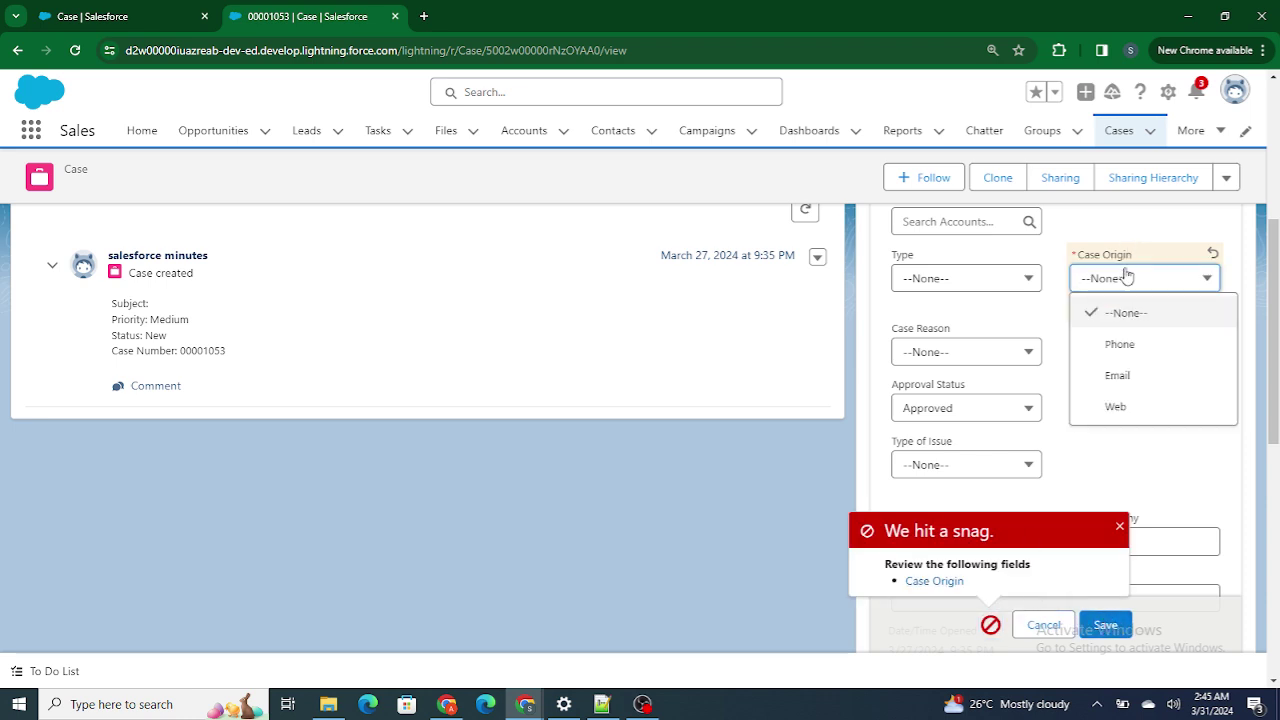
left_click(1113, 380)
left_click(1104, 626)
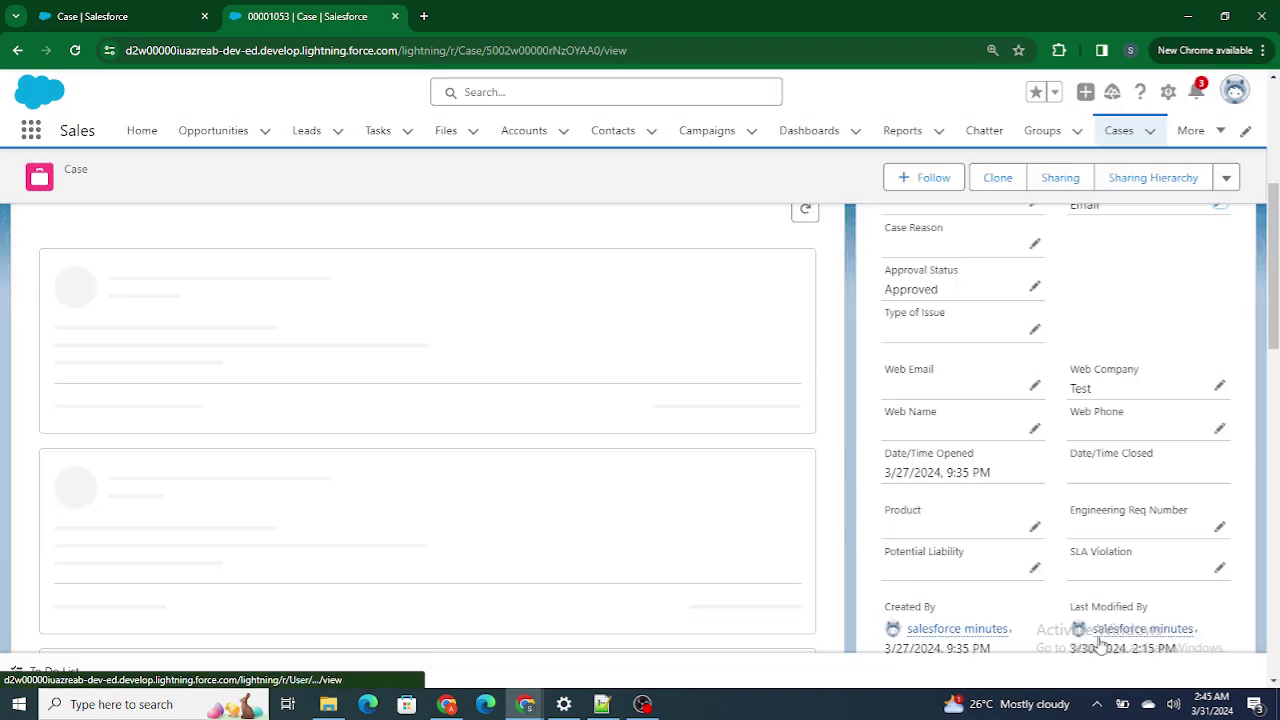
Test the validation rule by trying to save the case with Case Origin changed to Phone
left_click(1221, 300)
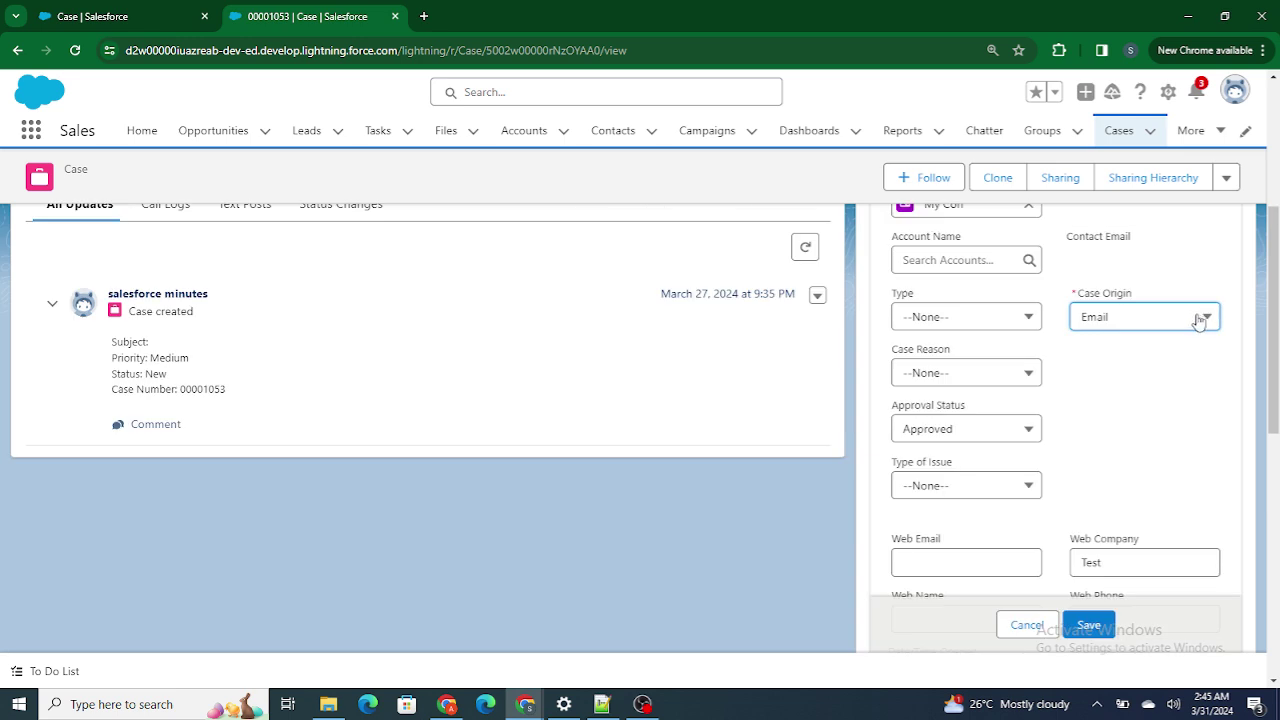
left_click(1200, 318)
left_click(1160, 377)
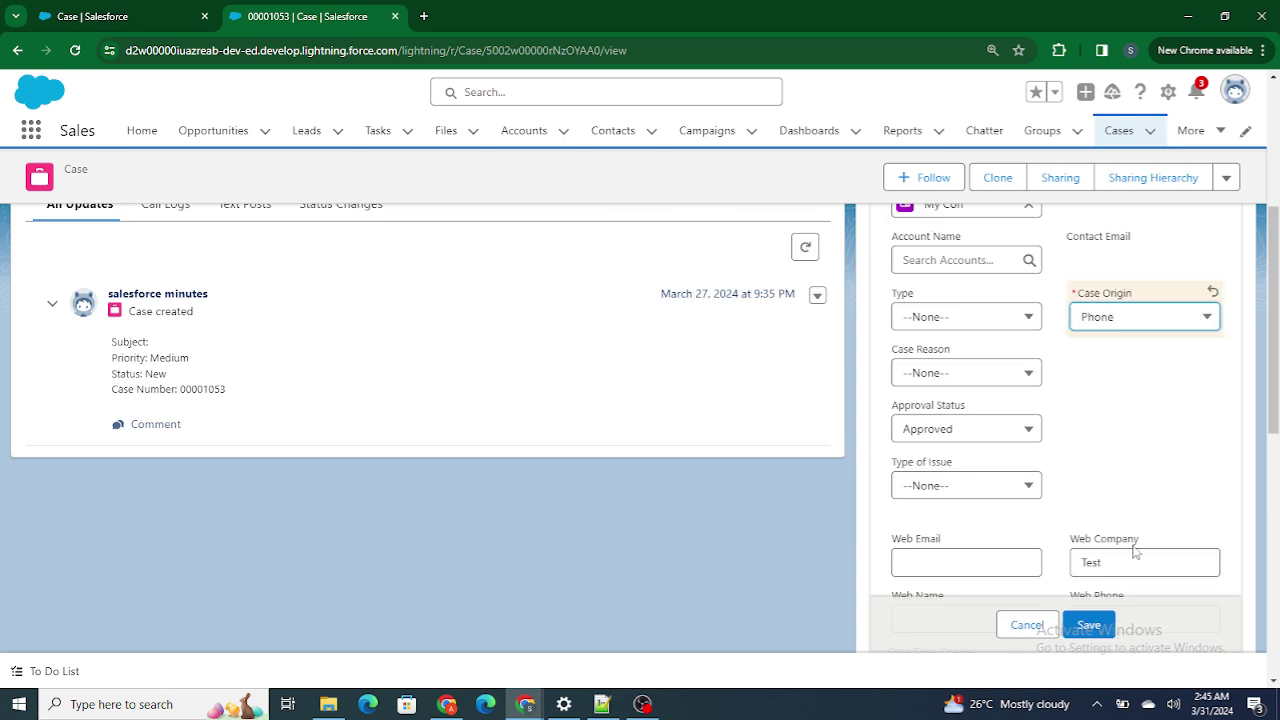
left_click(1090, 624)
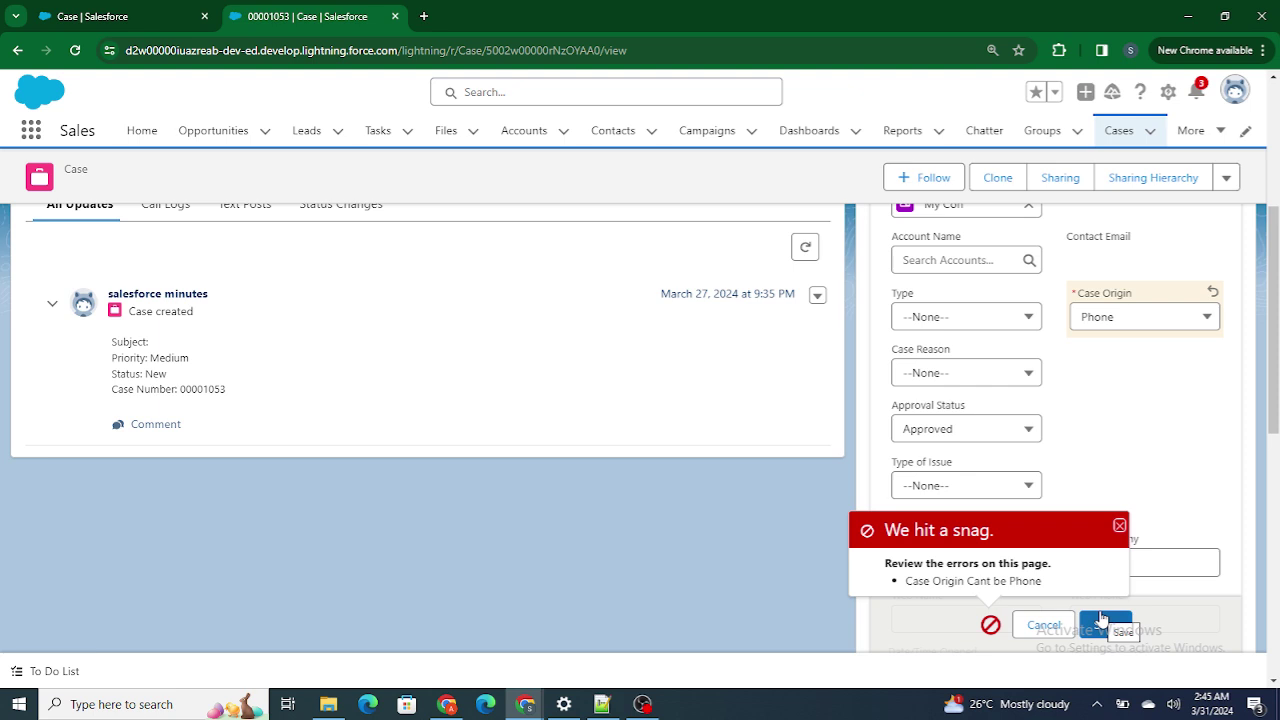
left_click(602, 704)
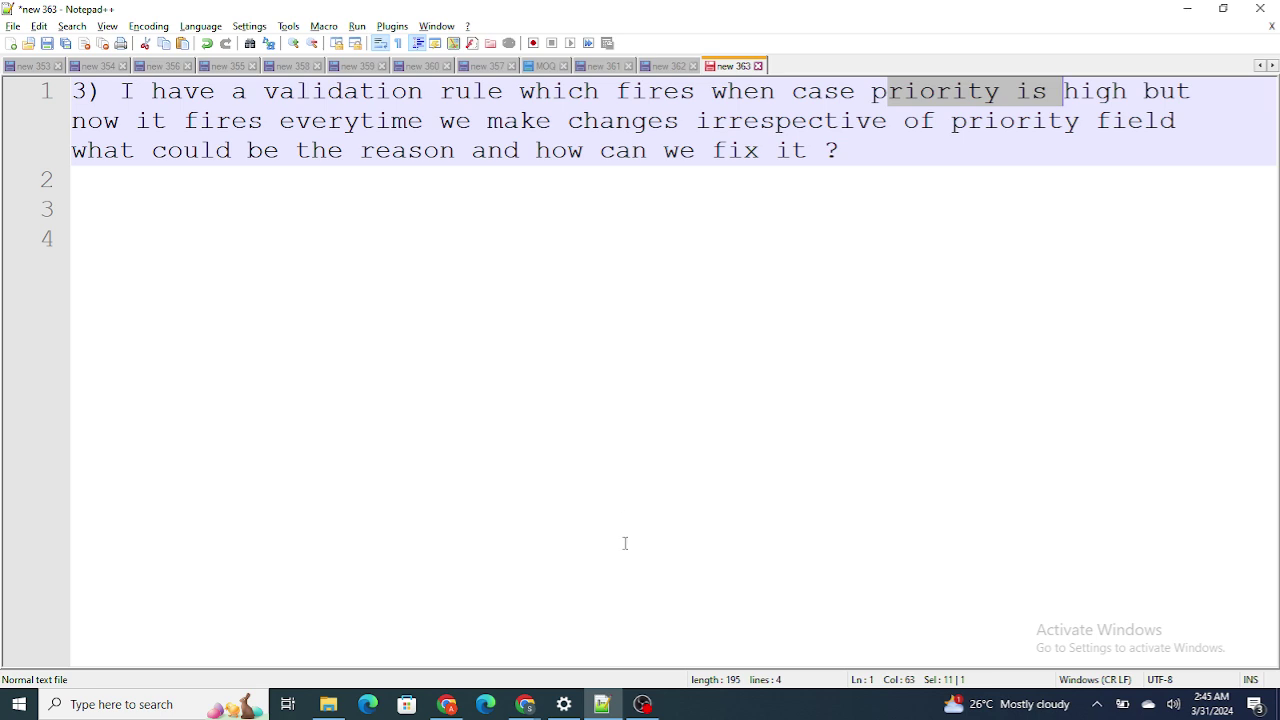
left_click(642, 704)
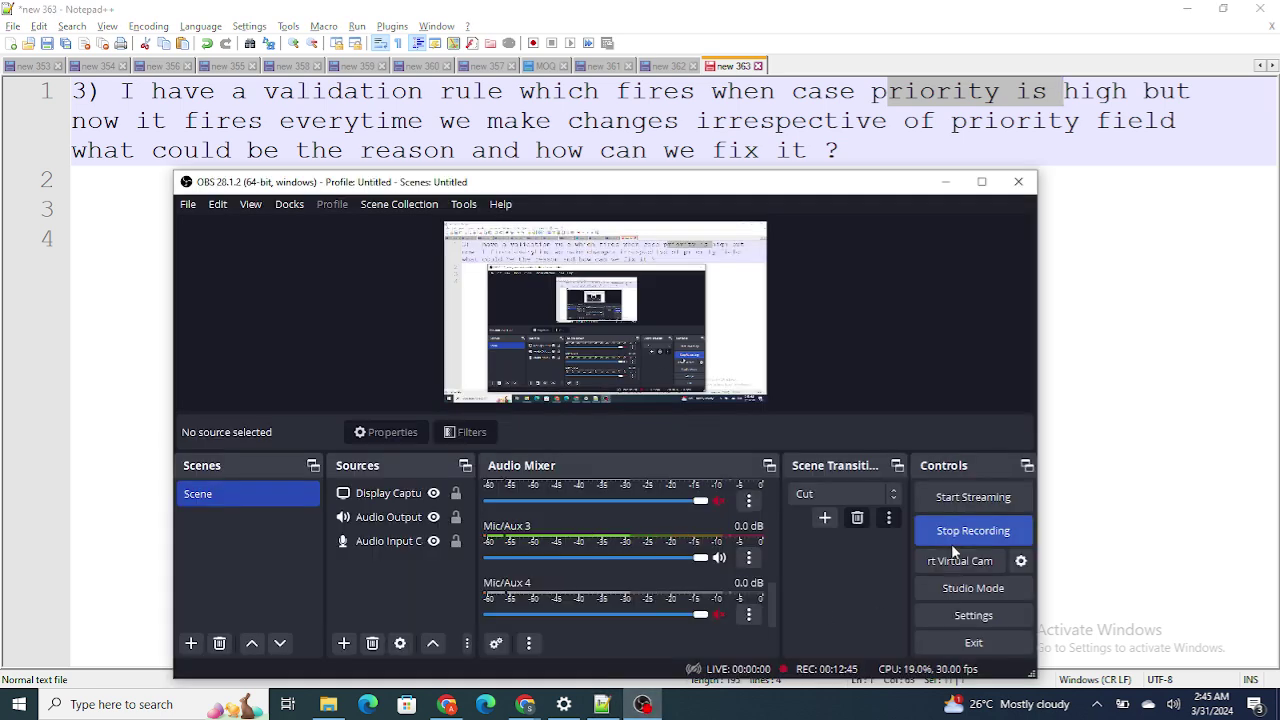